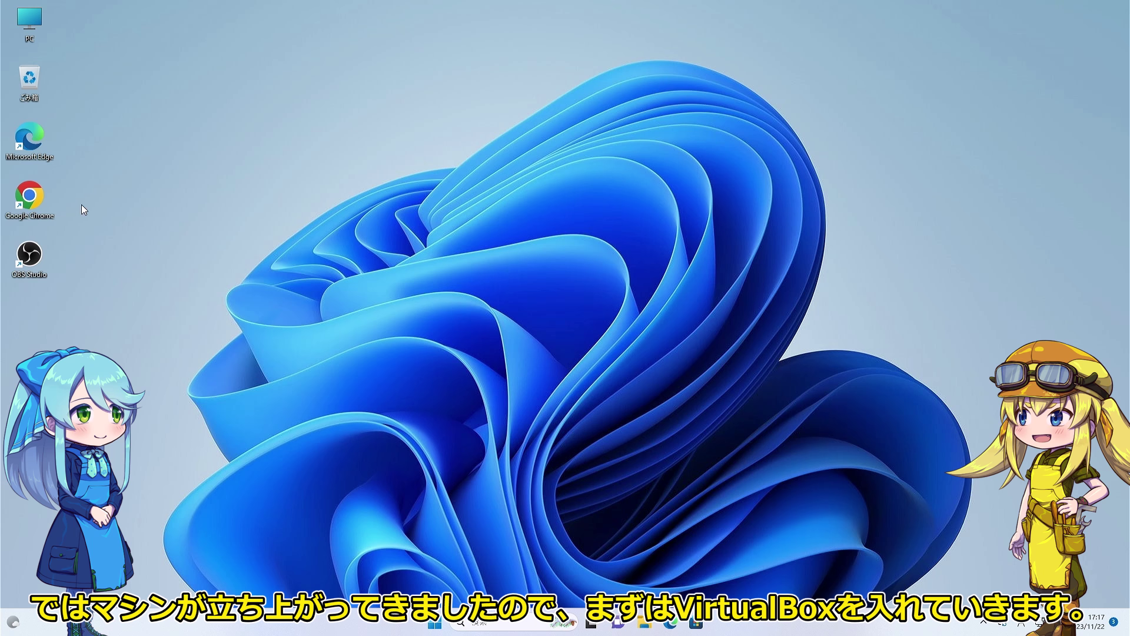
# Search the web for 'virtualbox' in Chrome and go to the virtualbox.org downloads page.
pyautogui.doubleClick(29, 197)
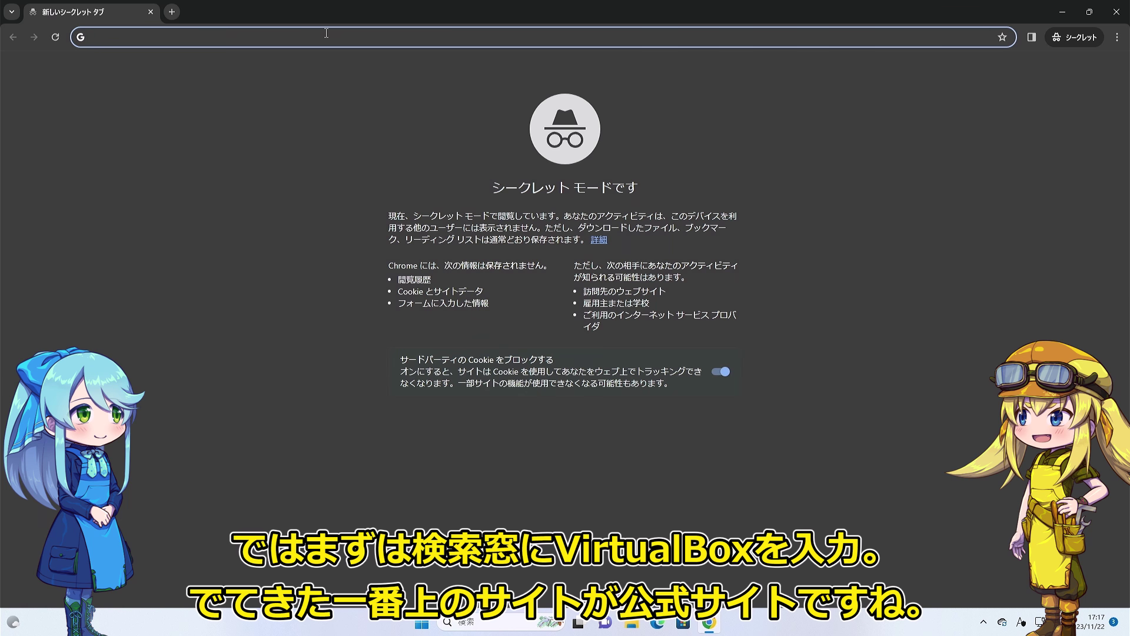
pyautogui.write('virtualbox')
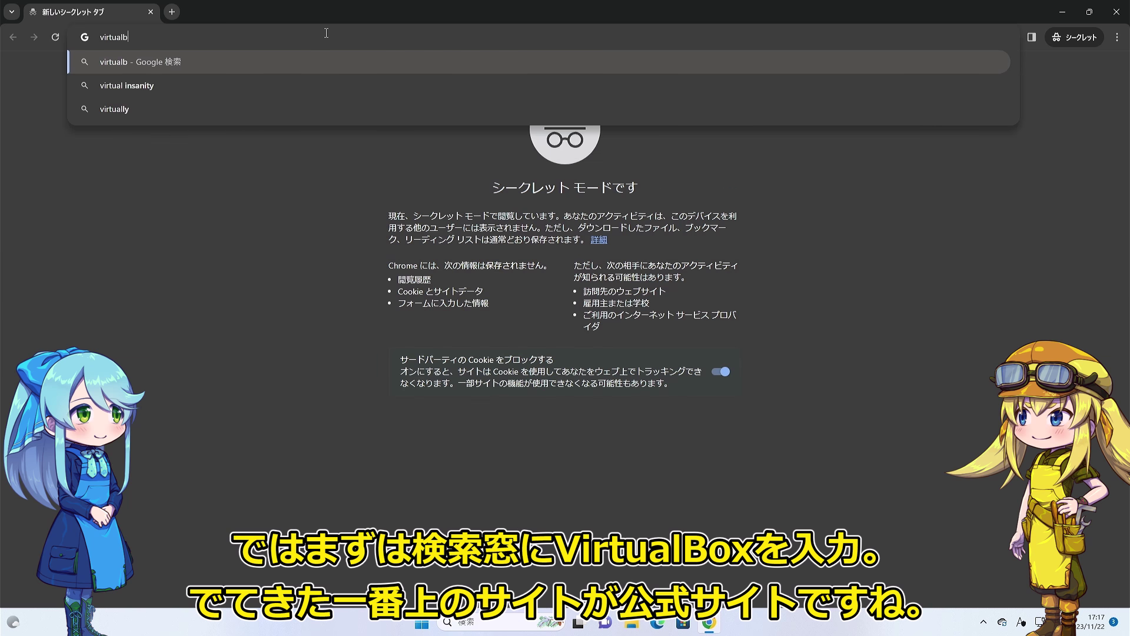
pyautogui.press('Return')
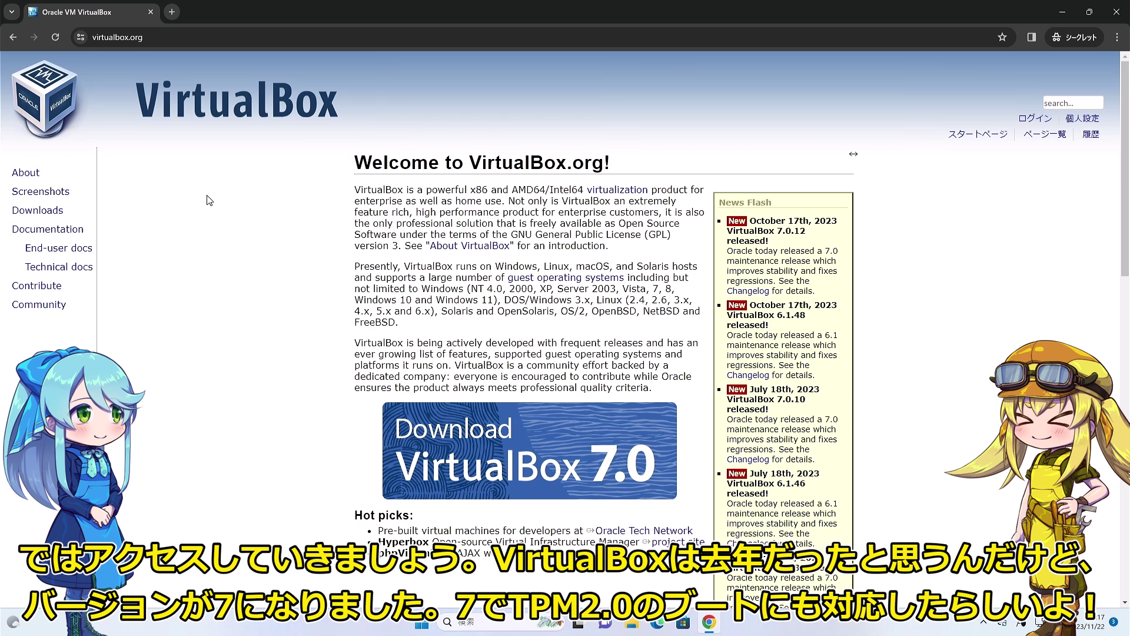
pyautogui.scroll(-2, 328, 248)
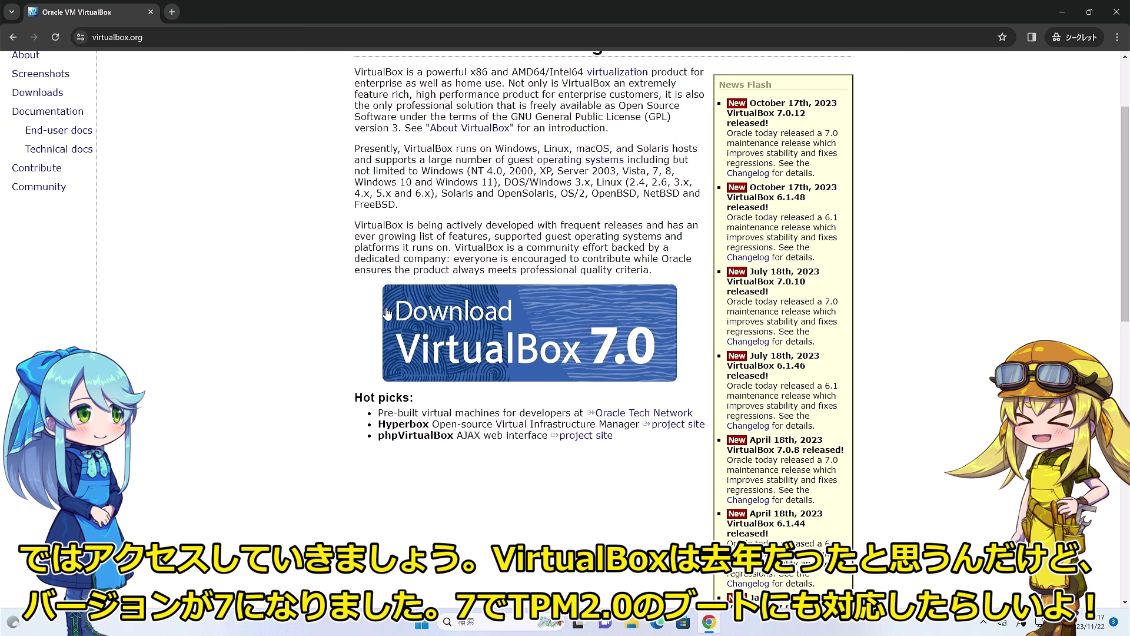
pyautogui.click(612, 322)
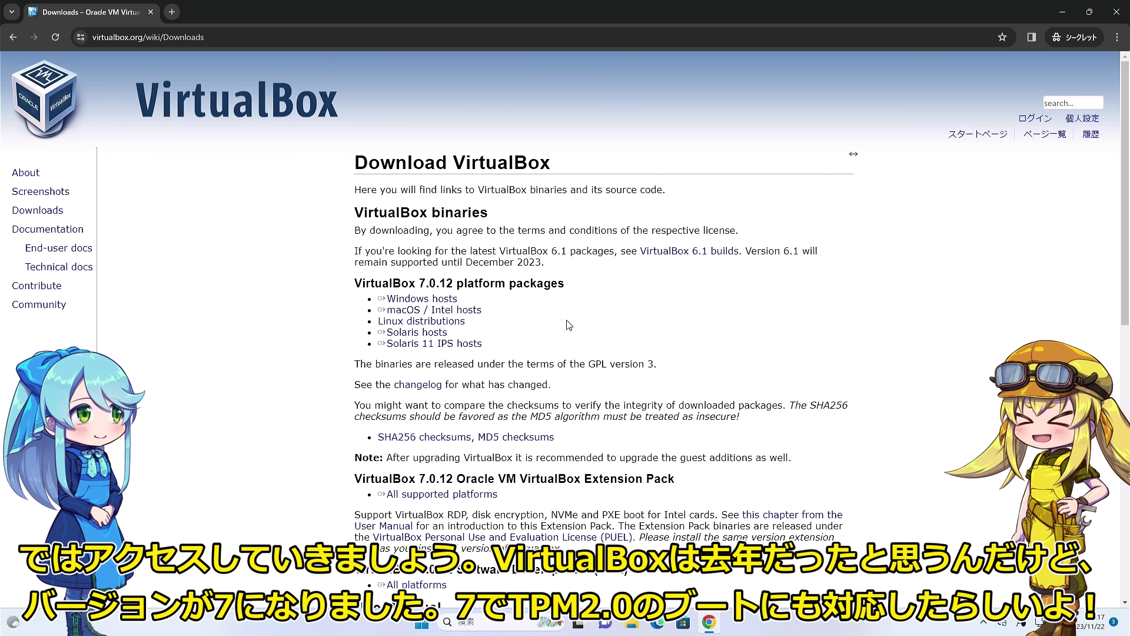
# Save the VirtualBox installer for Windows hosts to the desktop and launch it.
pyautogui.moveTo(428, 282); pyautogui.dragTo(494, 348)
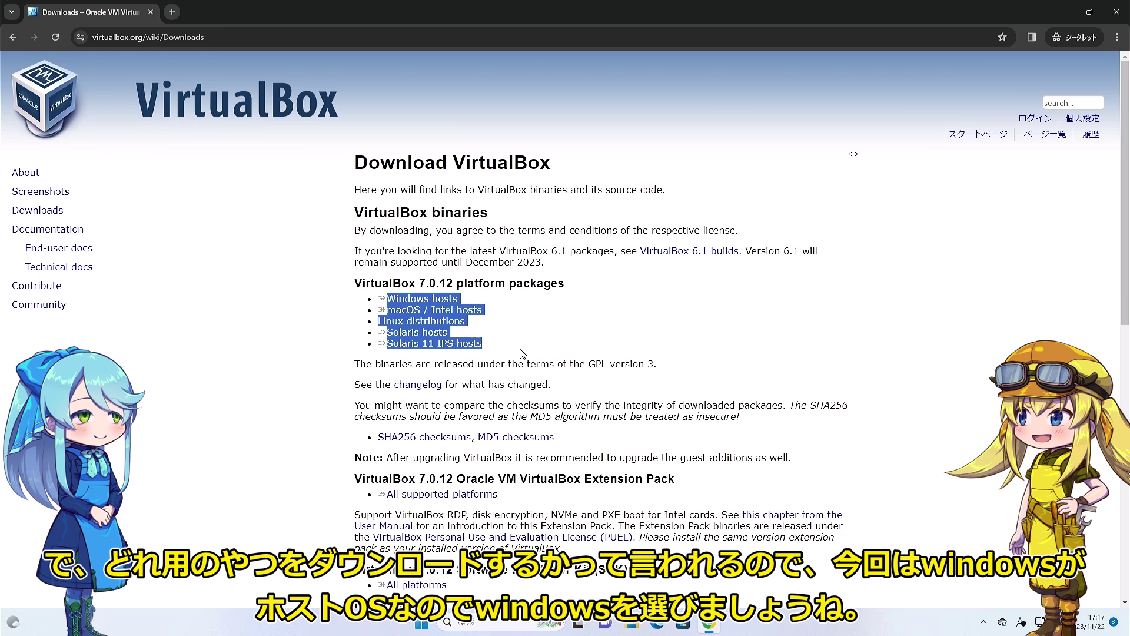
pyautogui.click(422, 299)
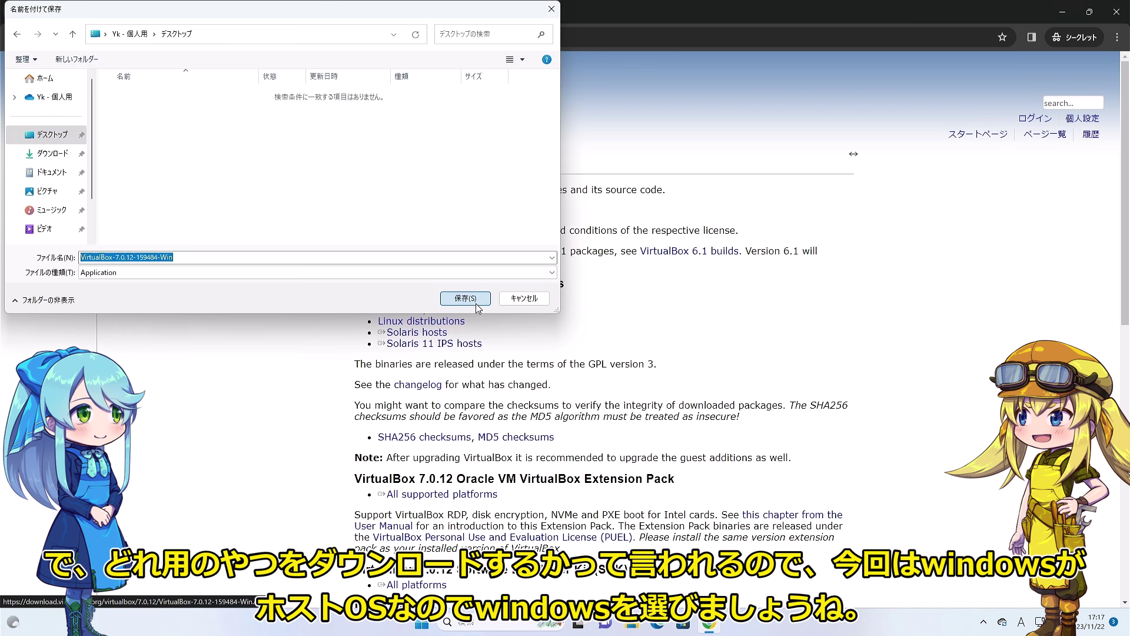
pyautogui.click(465, 298)
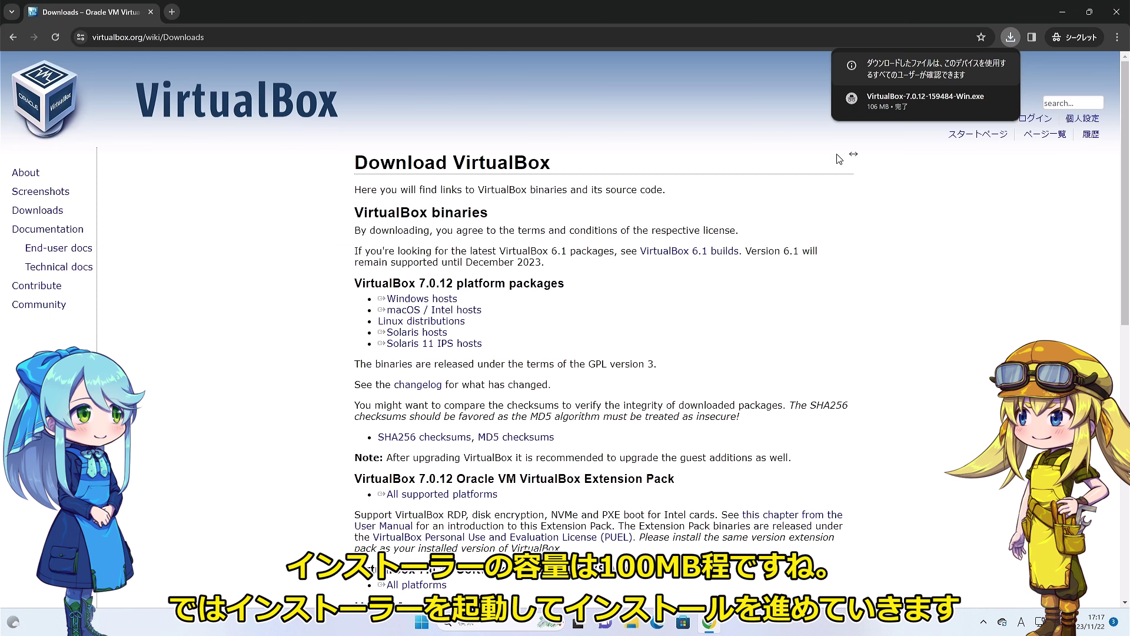
pyautogui.click(913, 109)
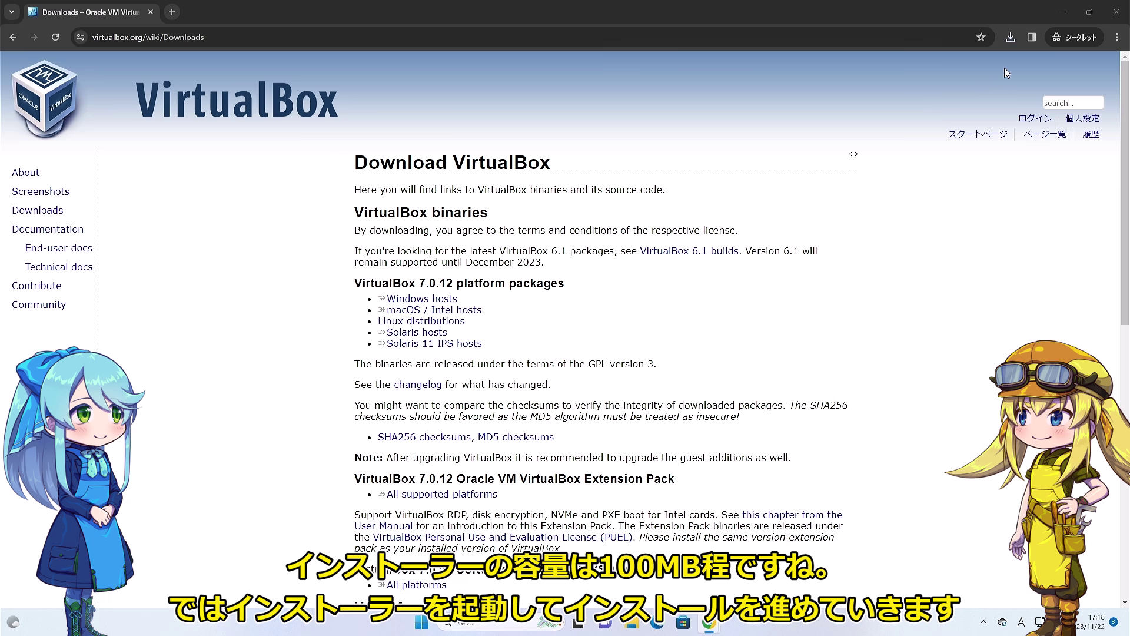
# Install VirtualBox 7.0.12 with default features, accepting the network reset and Python warnings.
pyautogui.click(1070, 12)
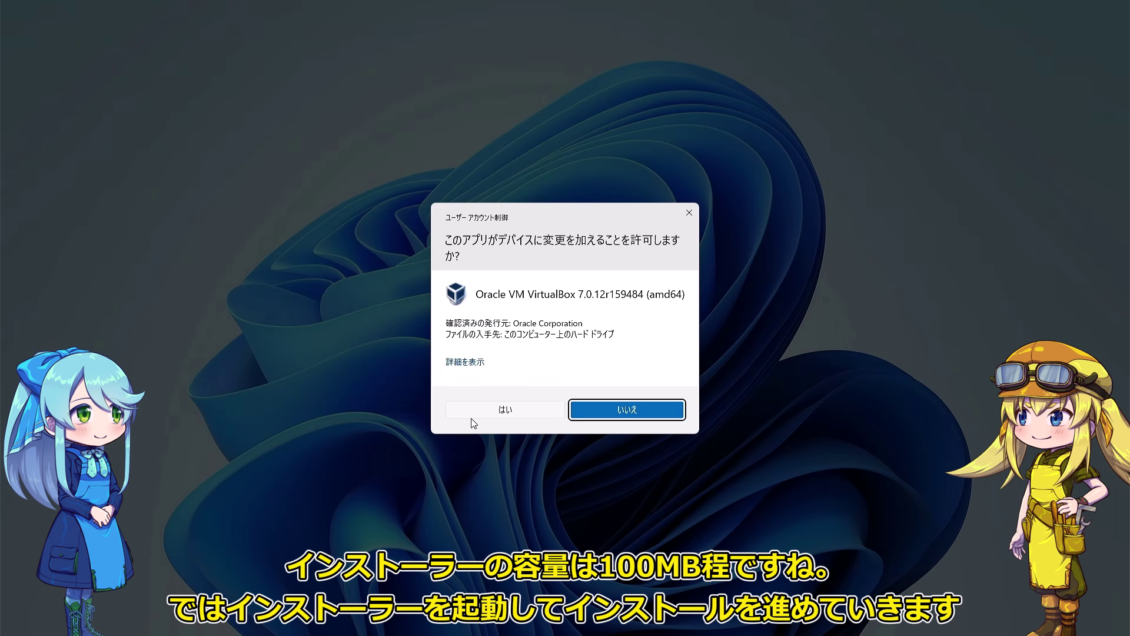
pyautogui.click(471, 417)
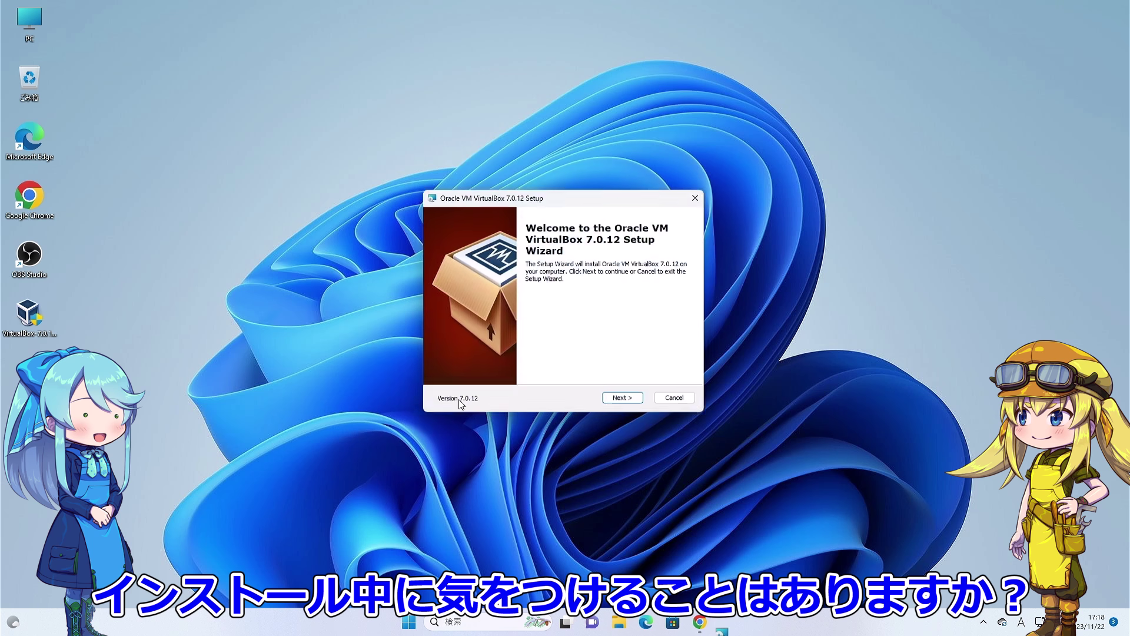
pyautogui.click(621, 396)
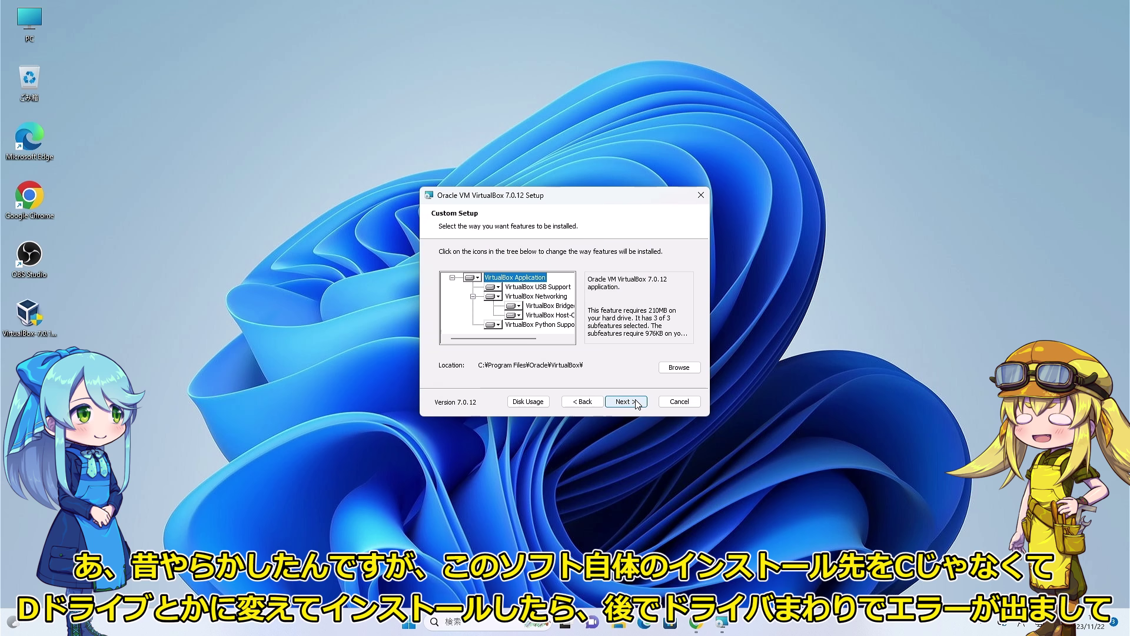
pyautogui.click(635, 403)
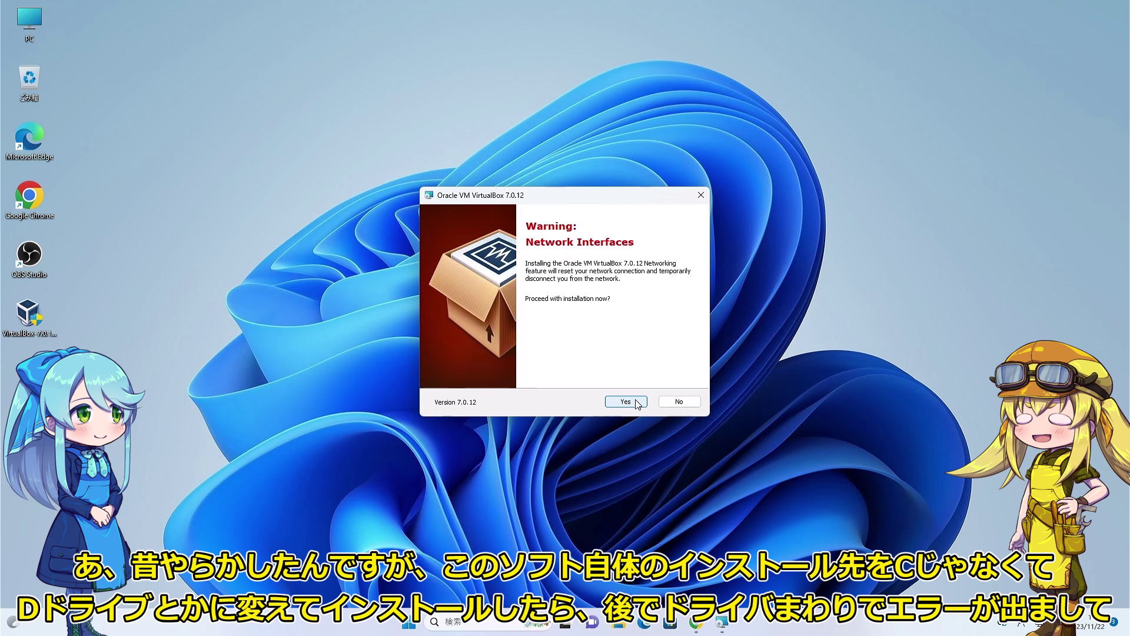
pyautogui.click(636, 402)
pyautogui.click(636, 402)
pyautogui.click(635, 401)
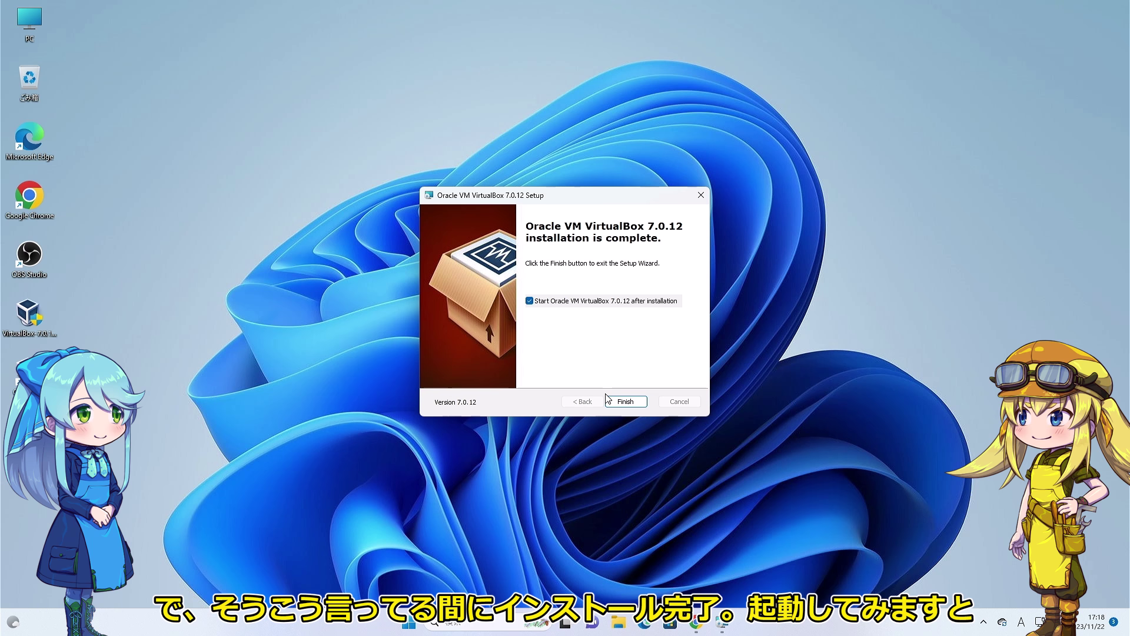
# Finish setup to launch VirtualBox Manager, move it higher, and bring Chrome back.
pyautogui.click(626, 401)
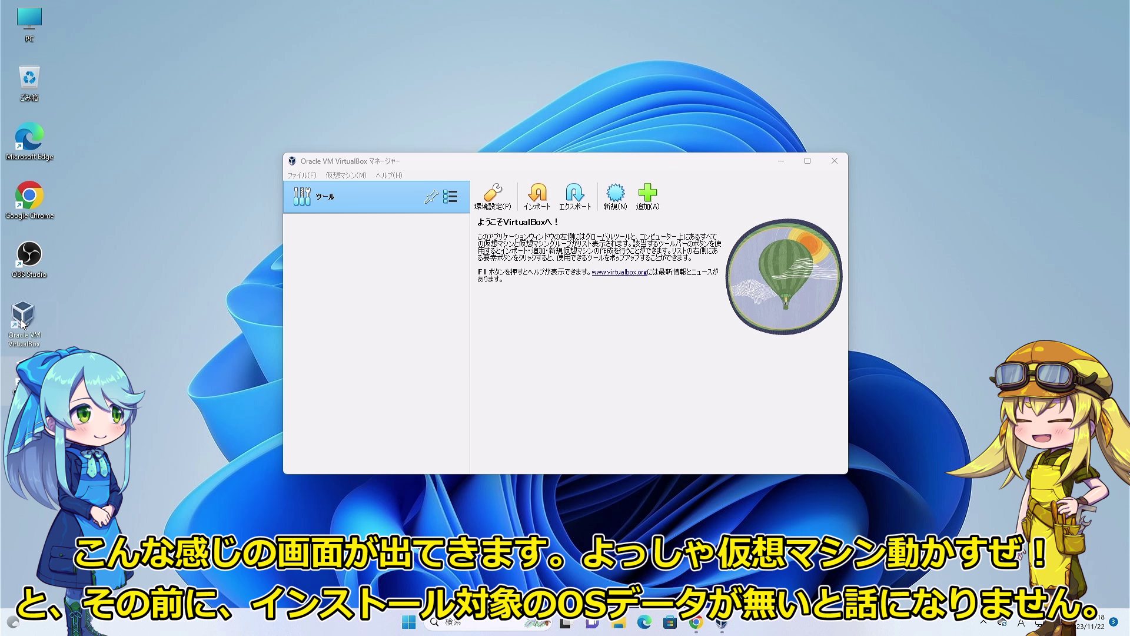
pyautogui.moveTo(590, 162); pyautogui.dragTo(595, 104)
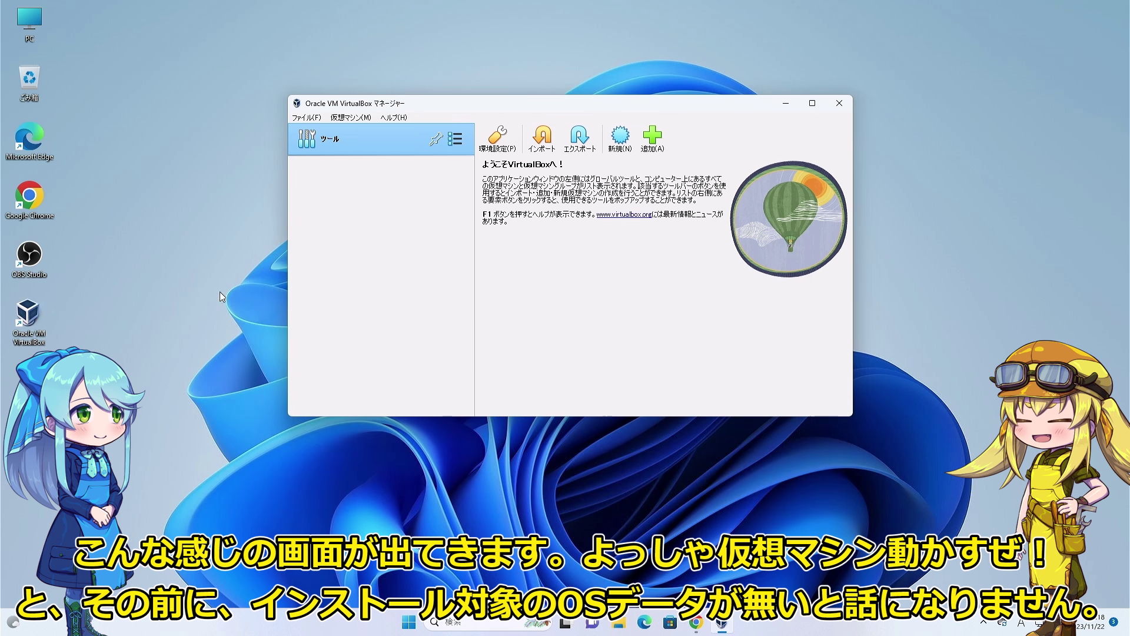
pyautogui.click(695, 622)
# Search 'ubuntu', accept cookies on the Ubuntu site, and download Ubuntu Desktop 22.04.3 LTS.
pyautogui.click(144, 38)
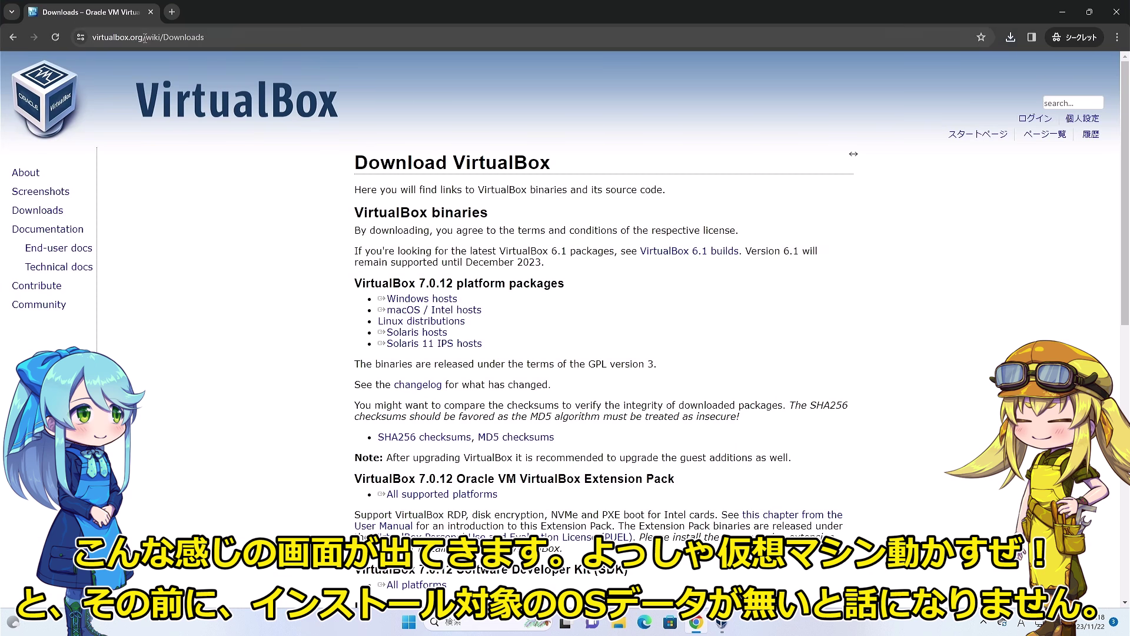
pyautogui.write('ubuntu')
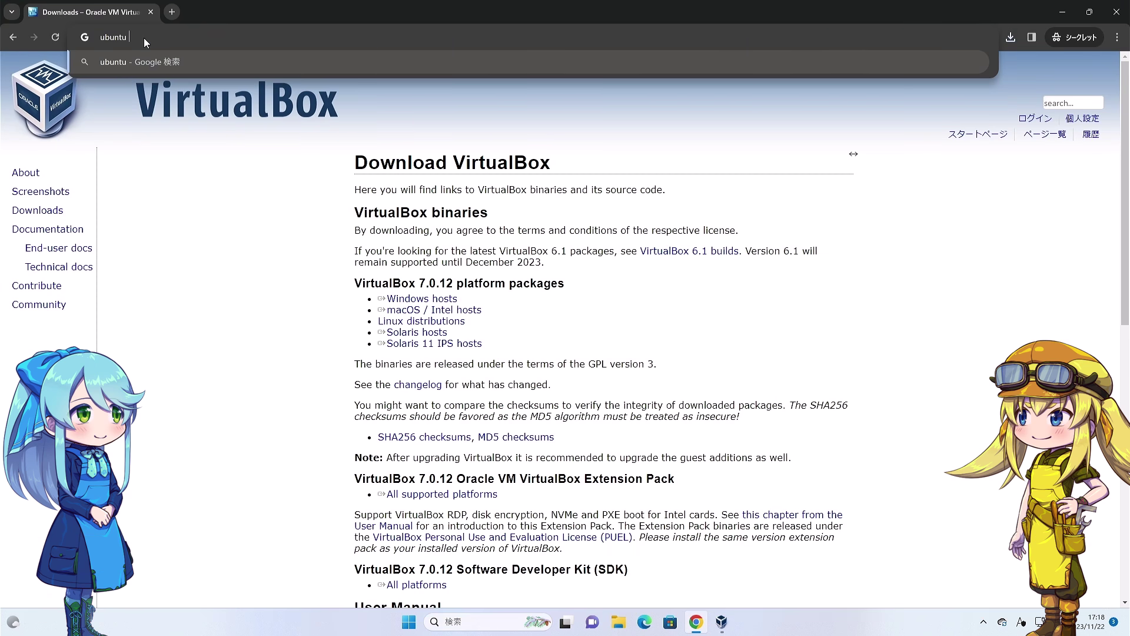
pyautogui.press('Return')
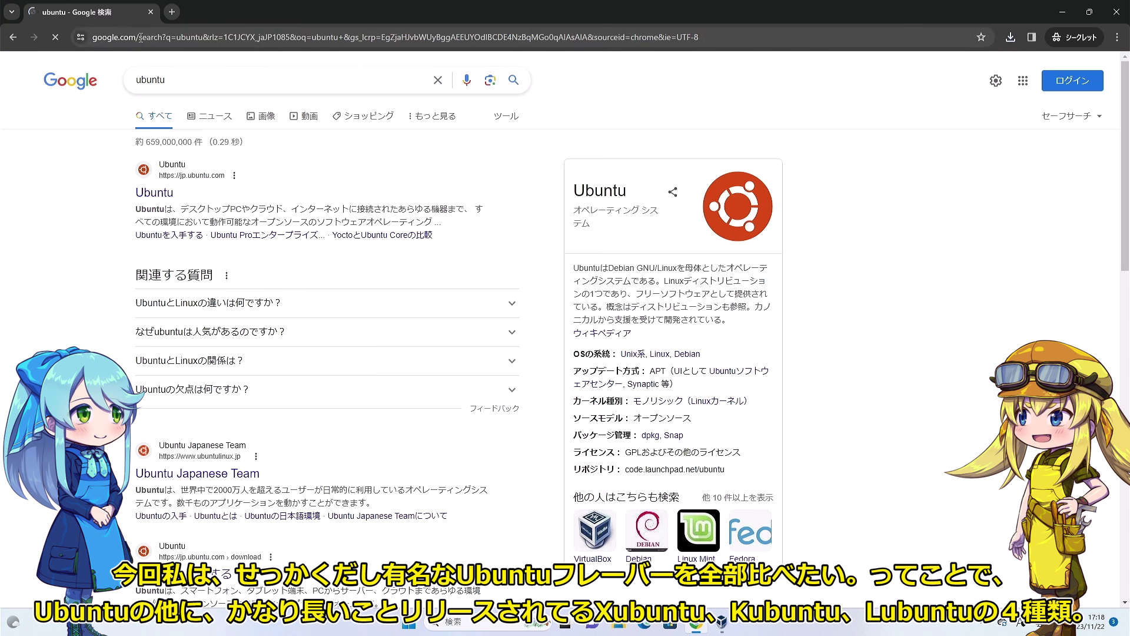
pyautogui.click(155, 195)
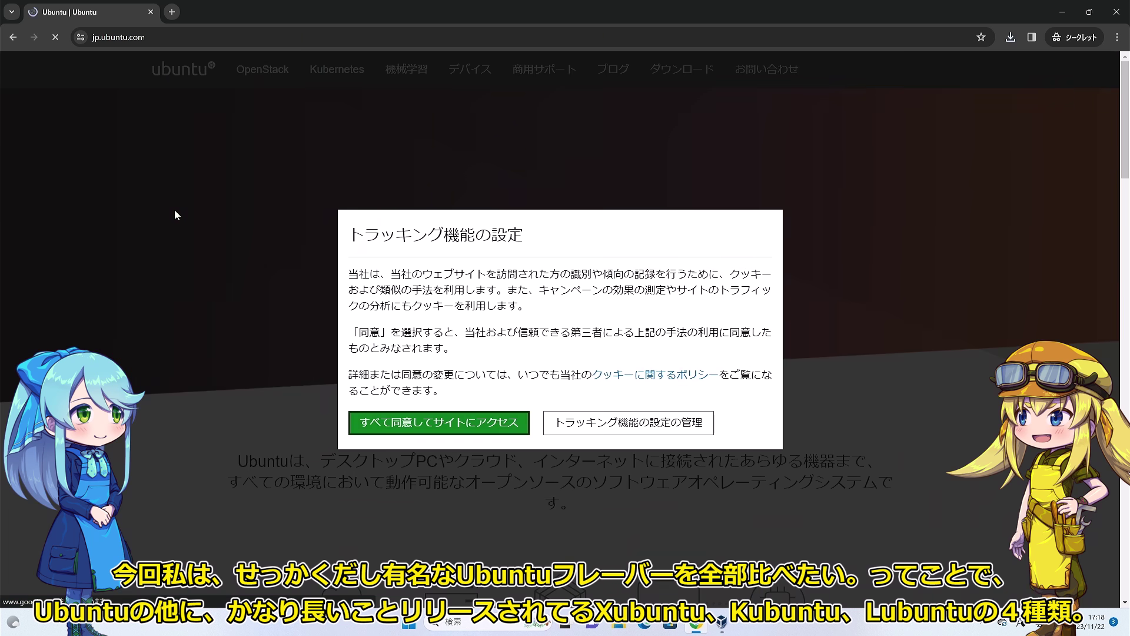
pyautogui.click(460, 423)
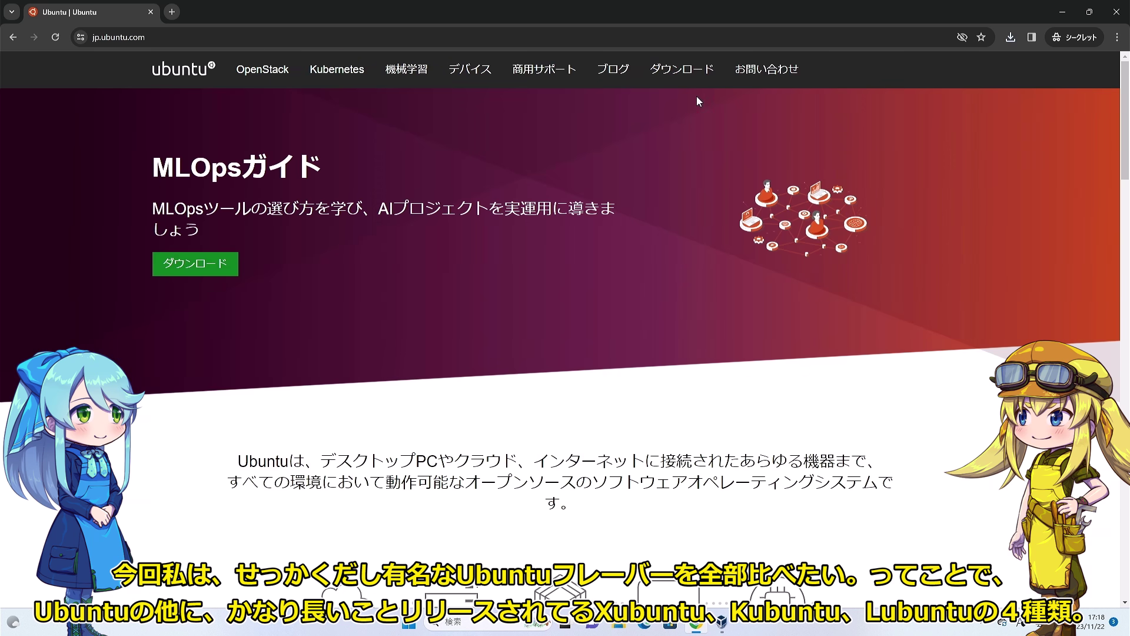
pyautogui.click(683, 74)
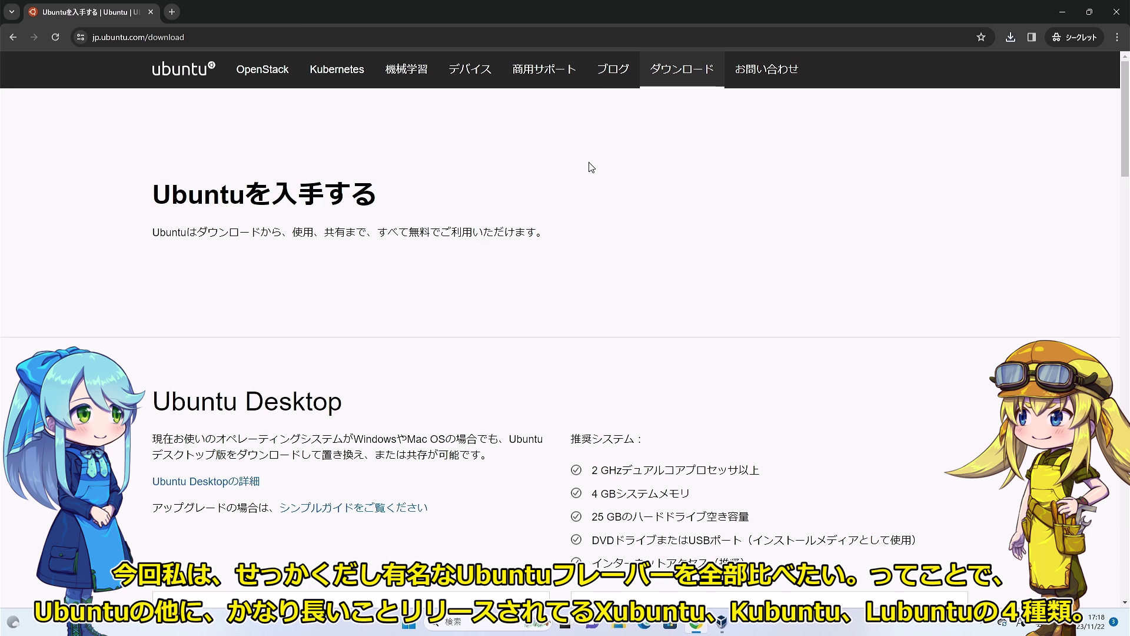
pyautogui.scroll(-4, 520, 294)
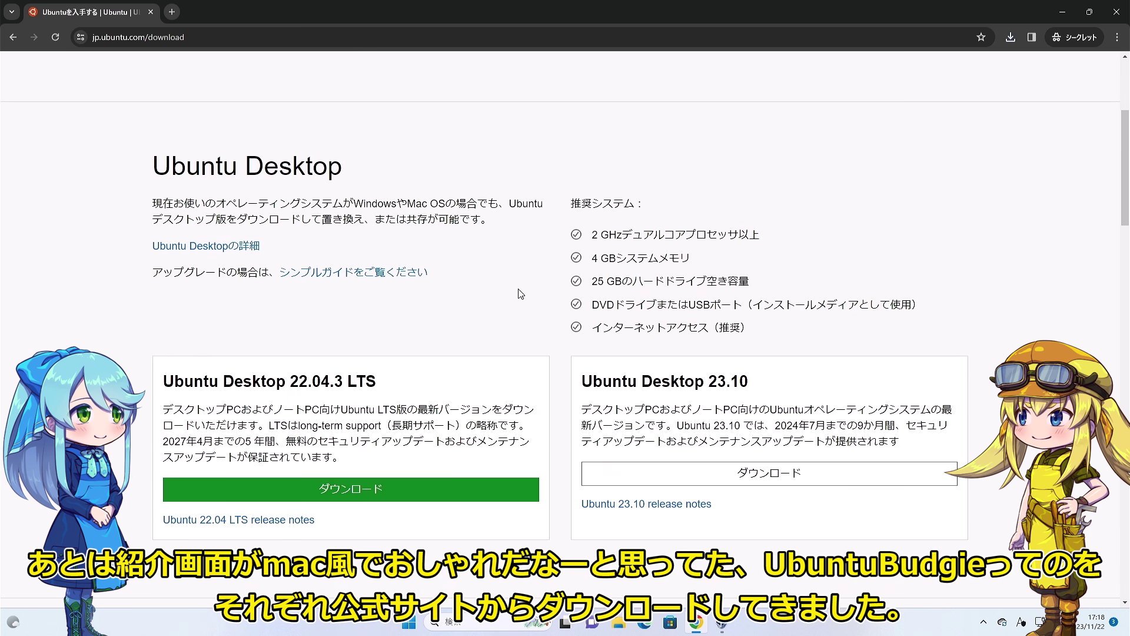
pyautogui.click(377, 499)
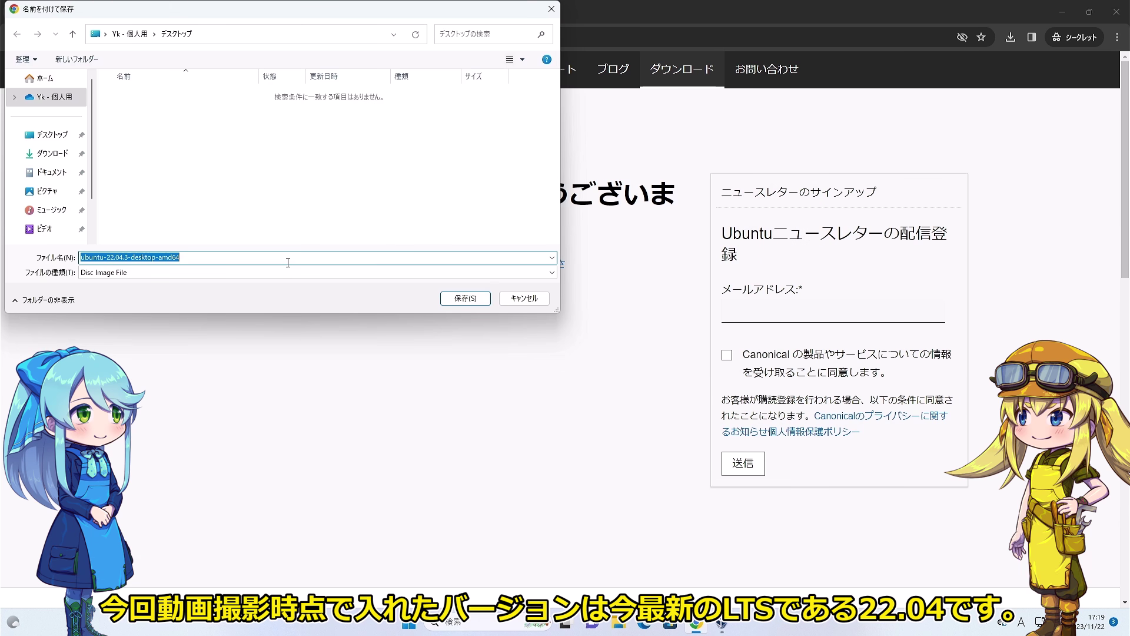
# Save the Ubuntu image into a new desktop folder named 'OS'.
pyautogui.click(88, 59)
pyautogui.write('OS')
pyautogui.press('Return')
# Search for 'ubuntu budgie' in a new tab.
pyautogui.press('Return')
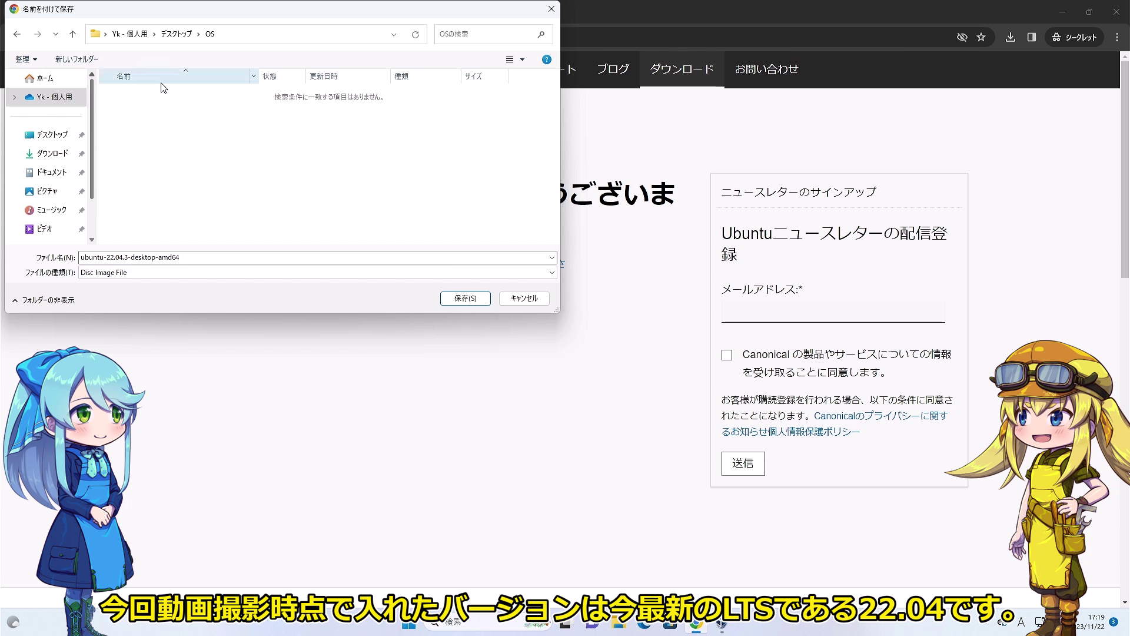
pyautogui.click(465, 298)
pyautogui.click(176, 13)
pyautogui.write('ubuntu budgie')
pyautogui.press('Return')
# Download the Ubuntu Budgie 22.04.3 LTS image from its official site.
pyautogui.click(174, 193)
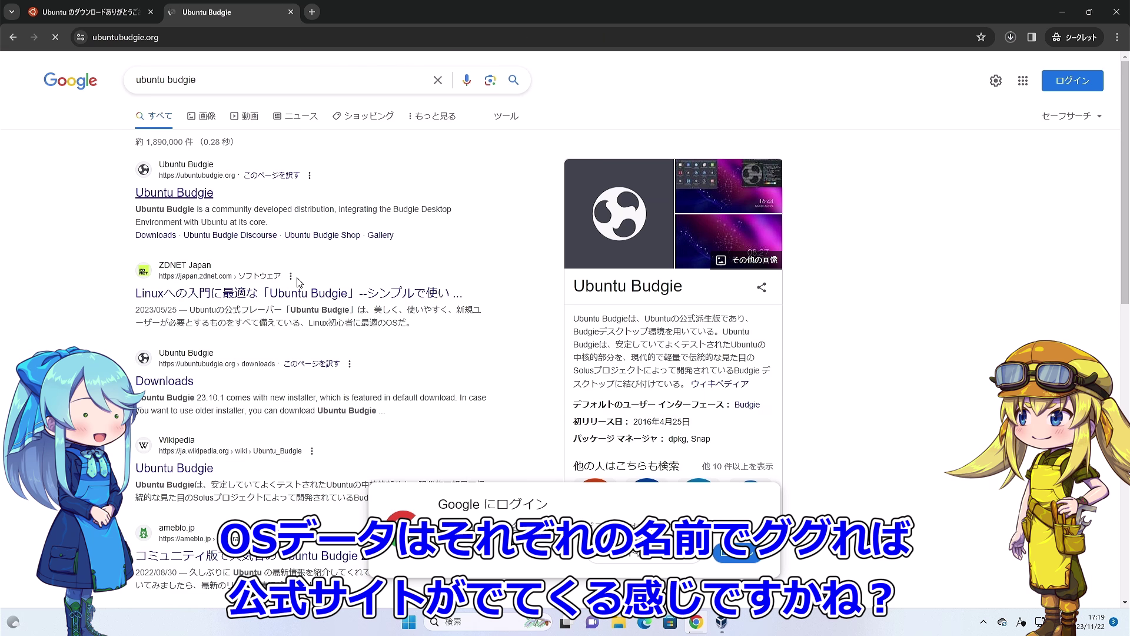
pyautogui.click(611, 449)
pyautogui.scroll(-4, 580, 320)
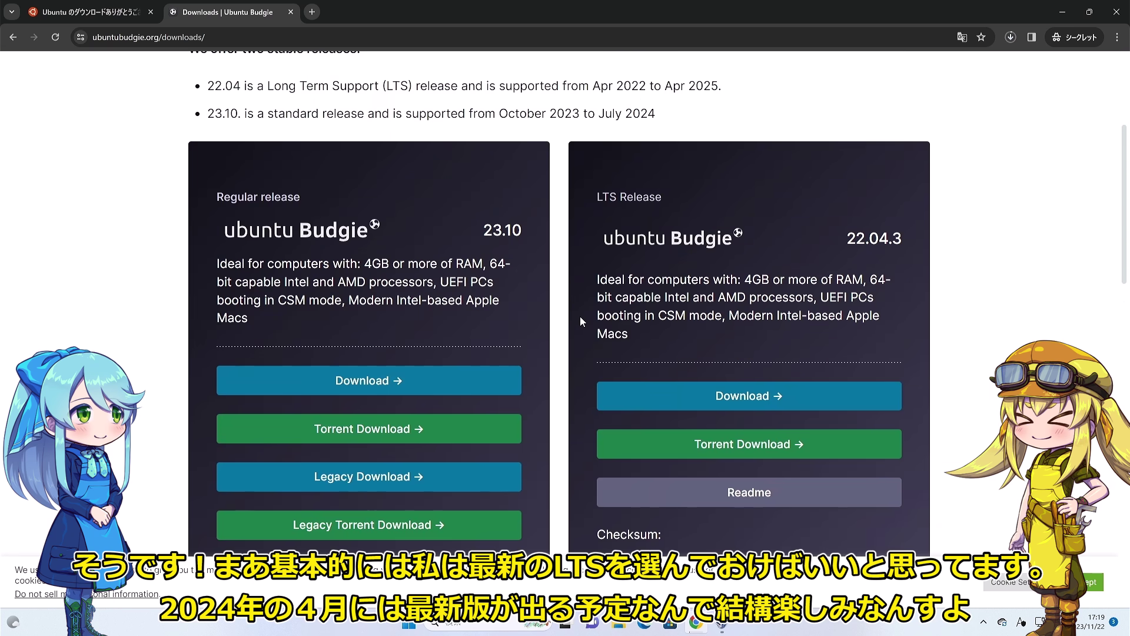
pyautogui.scroll(-1, 580, 320)
pyautogui.click(704, 336)
pyautogui.click(465, 301)
pyautogui.scroll(5, 498, 226)
# Search 'Xubuntu', download its 22.04.3 desktop ISO, and check the download history.
pyautogui.click(1010, 37)
pyautogui.click(312, 11)
pyautogui.write('Xu')
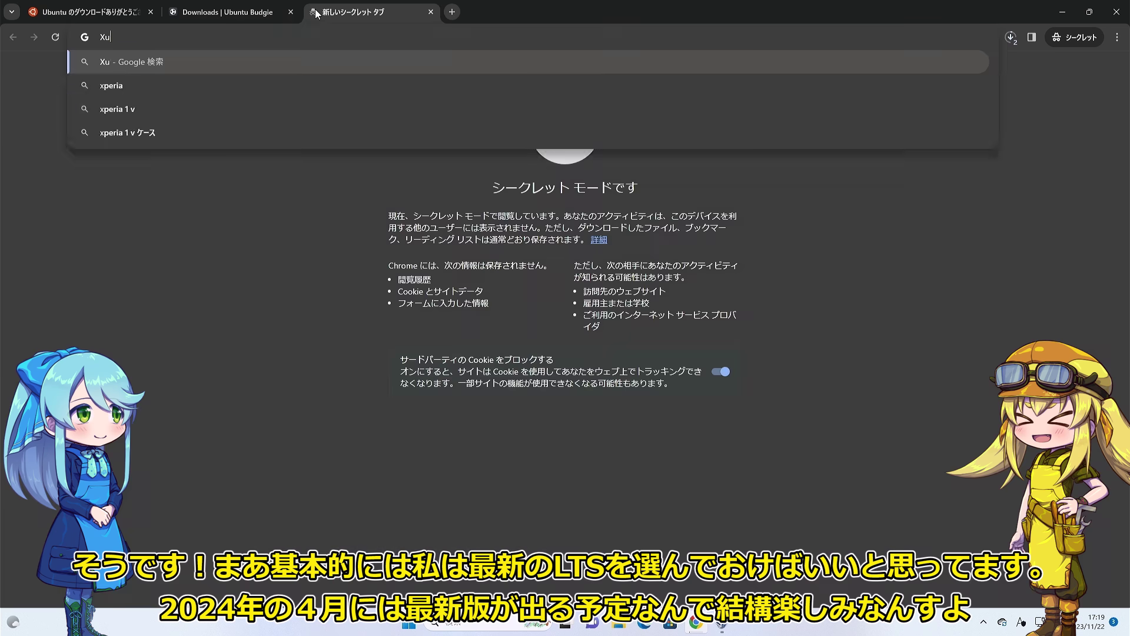
pyautogui.write('buntu')
pyautogui.press('Return')
pyautogui.click(157, 330)
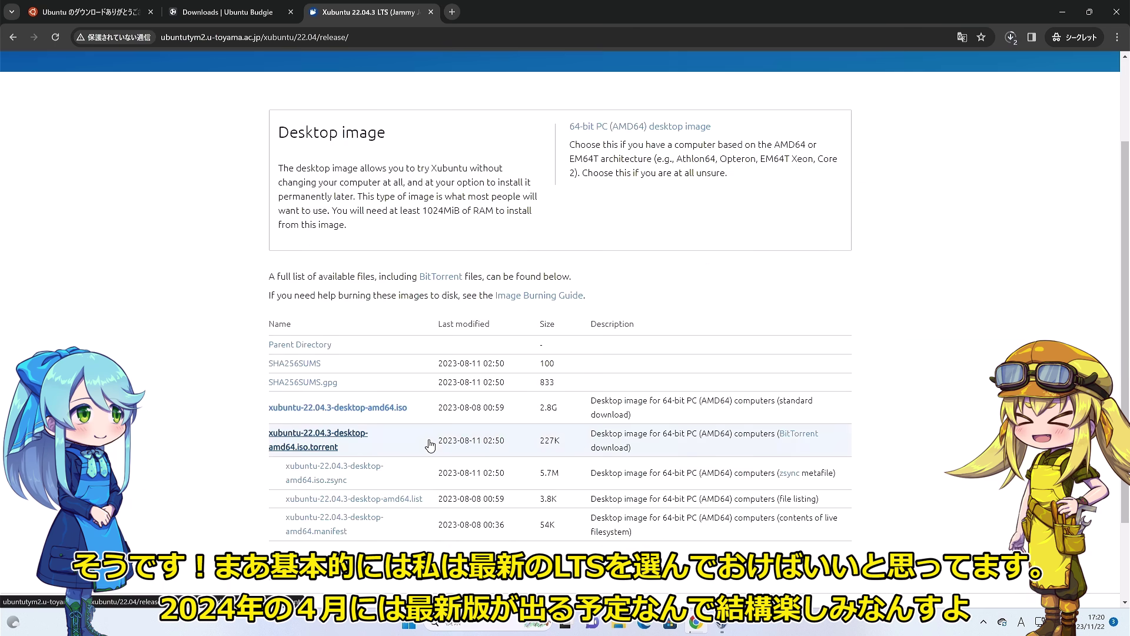
pyautogui.scroll(-1, 431, 445)
pyautogui.click(337, 347)
pyautogui.click(1011, 37)
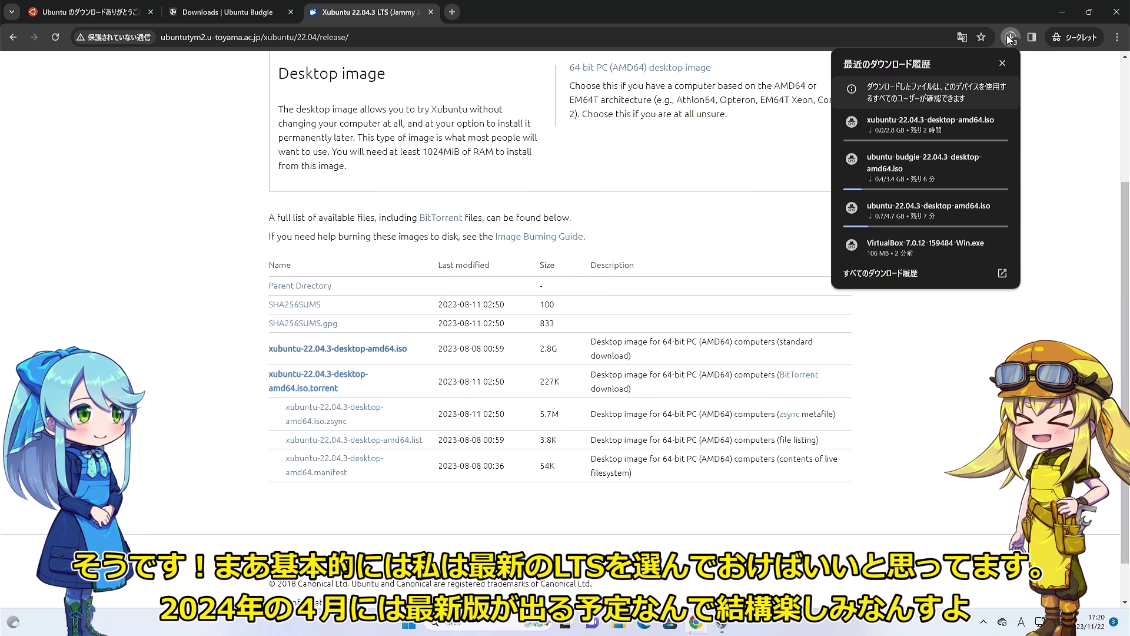
pyautogui.click(881, 272)
pyautogui.click(365, 12)
# Search 'Kubuntu' and save the Kubuntu 22.04.3 LTS 64-bit ISO.
pyautogui.click(253, 37)
pyautogui.write('Kubuntu')
pyautogui.press('Return')
pyautogui.click(212, 193)
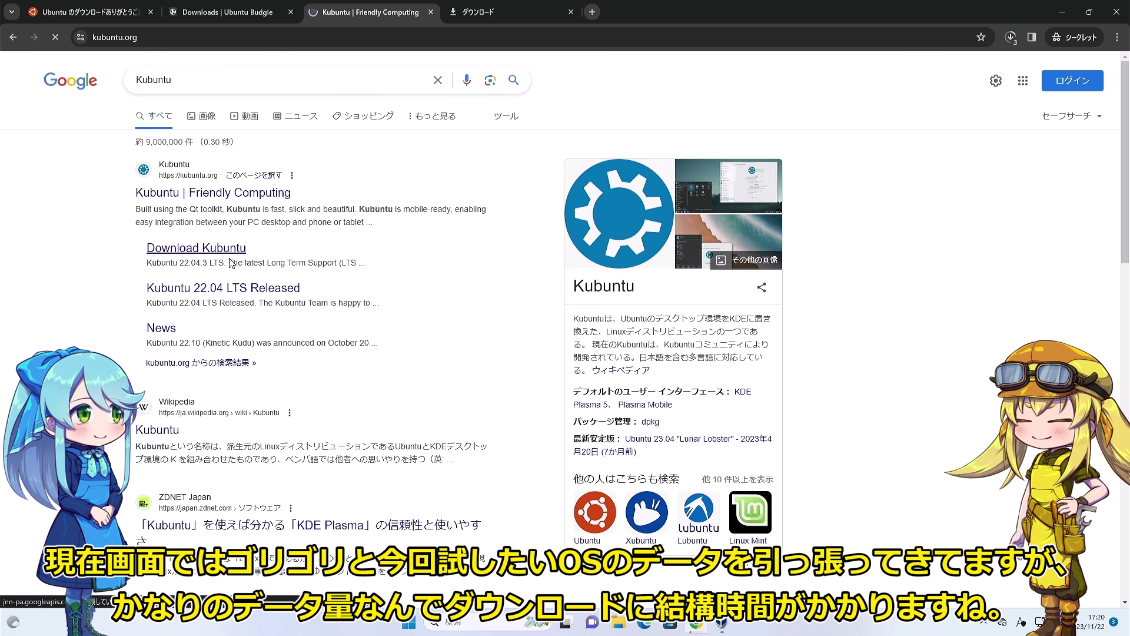
pyautogui.click(575, 68)
pyautogui.scroll(-6, 496, 422)
pyautogui.click(520, 485)
pyautogui.click(462, 296)
# Search the web for 'Ubuntu flavor' and scroll through the results.
pyautogui.click(309, 37)
pyautogui.write('Ubuntu flavor')
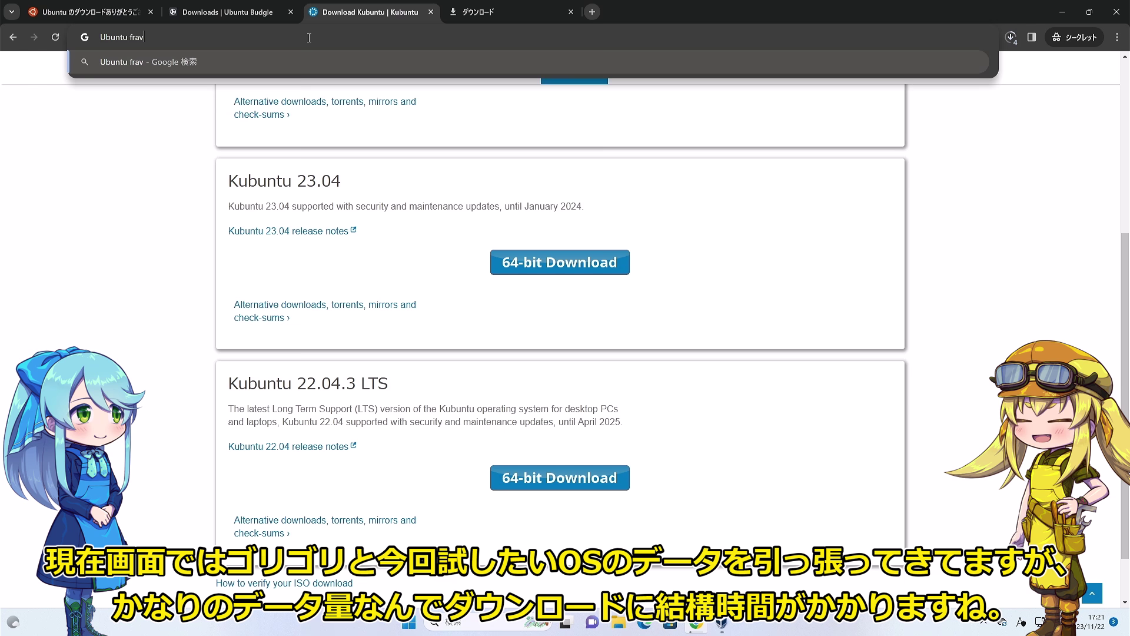
pyautogui.press('Return')
pyautogui.scroll(-7, 197, 296)
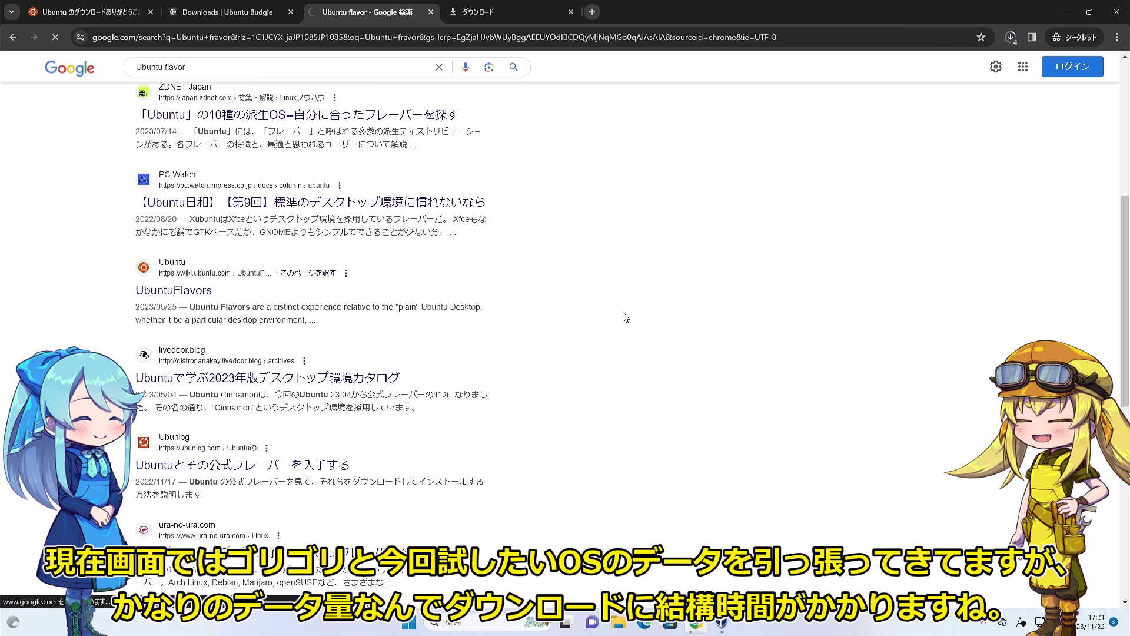
pyautogui.scroll(-15, 565, 334)
pyautogui.scroll(-1, 565, 333)
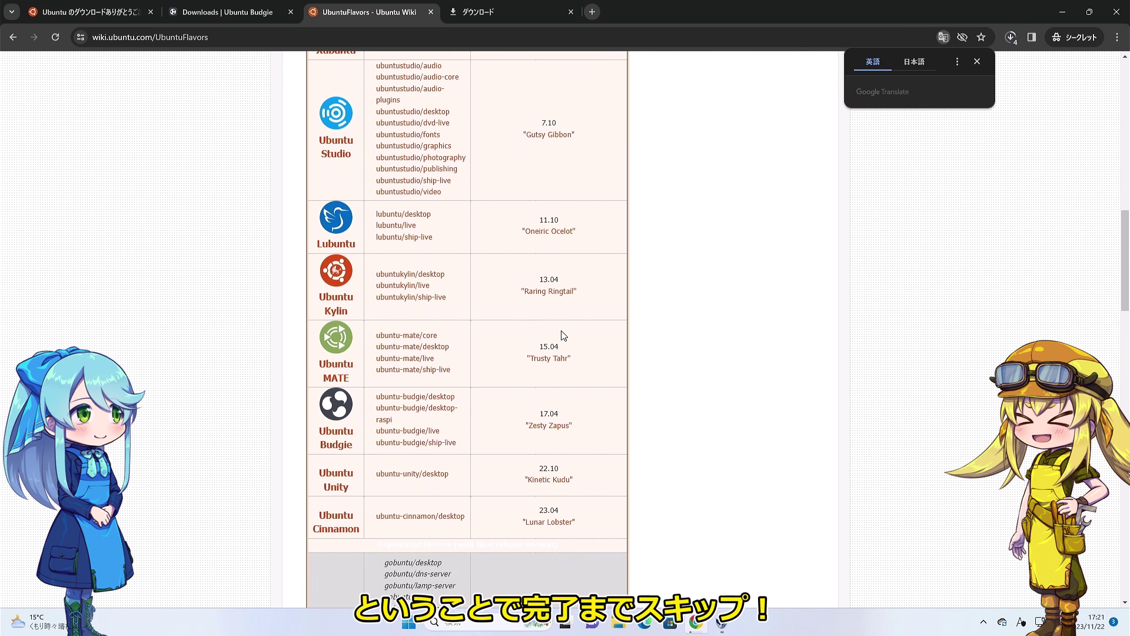
pyautogui.scroll(3, 503, 335)
pyautogui.scroll(-2, 500, 341)
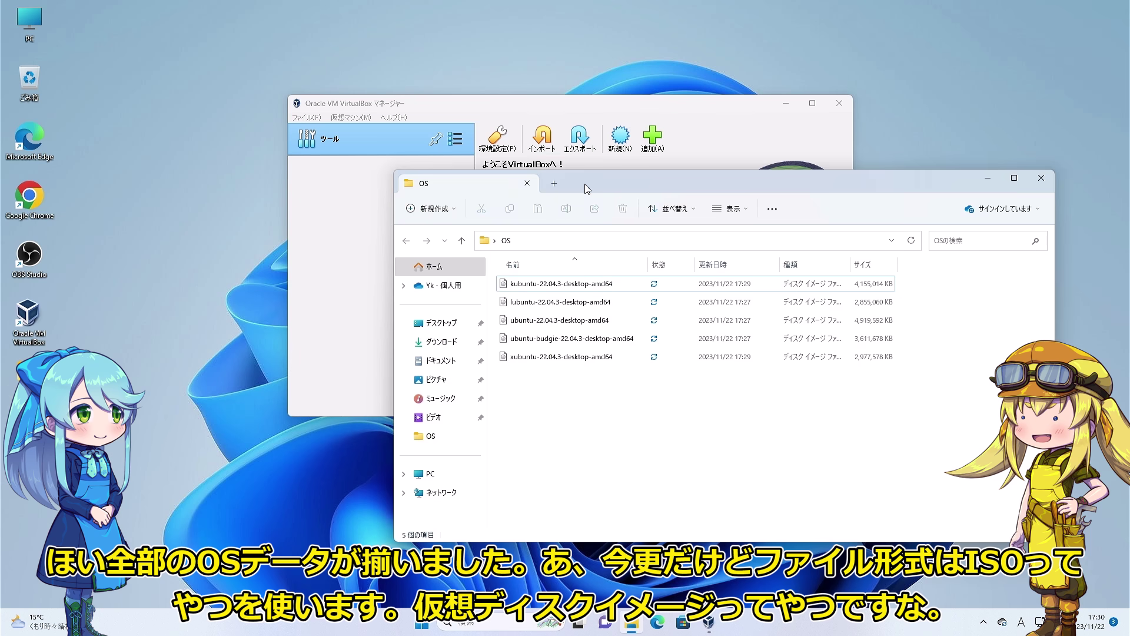
# Arrange the OS folder and Manager windows, start a new VM, and enter the name Ubuntu22.04.
pyautogui.moveTo(587, 189); pyautogui.dragTo(213, 131)
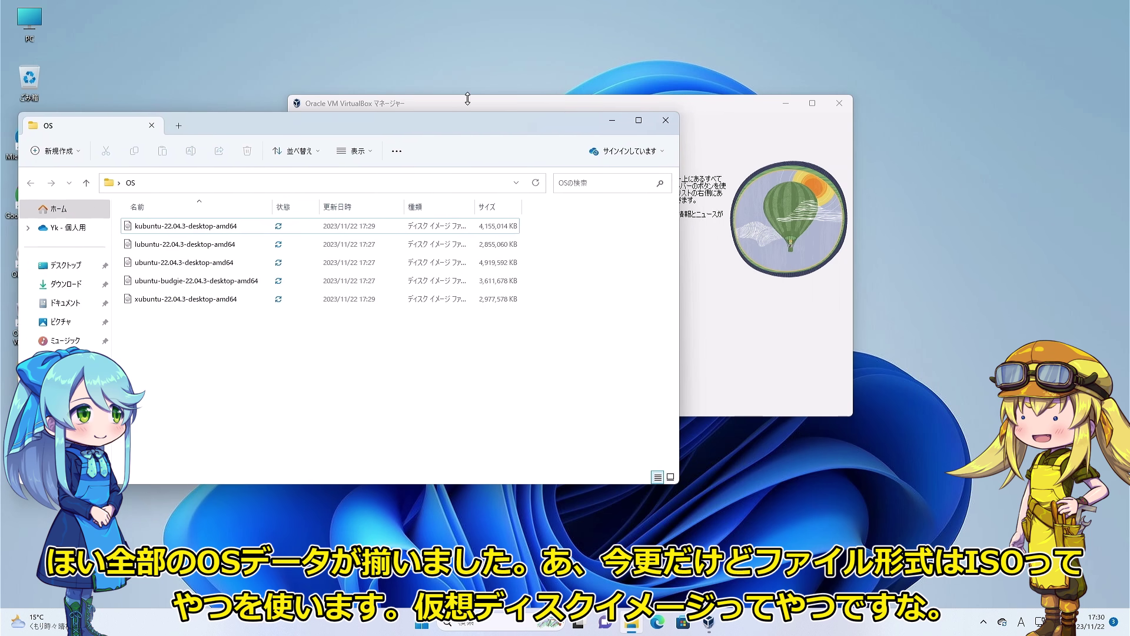
pyautogui.moveTo(644, 104); pyautogui.dragTo(792, 75)
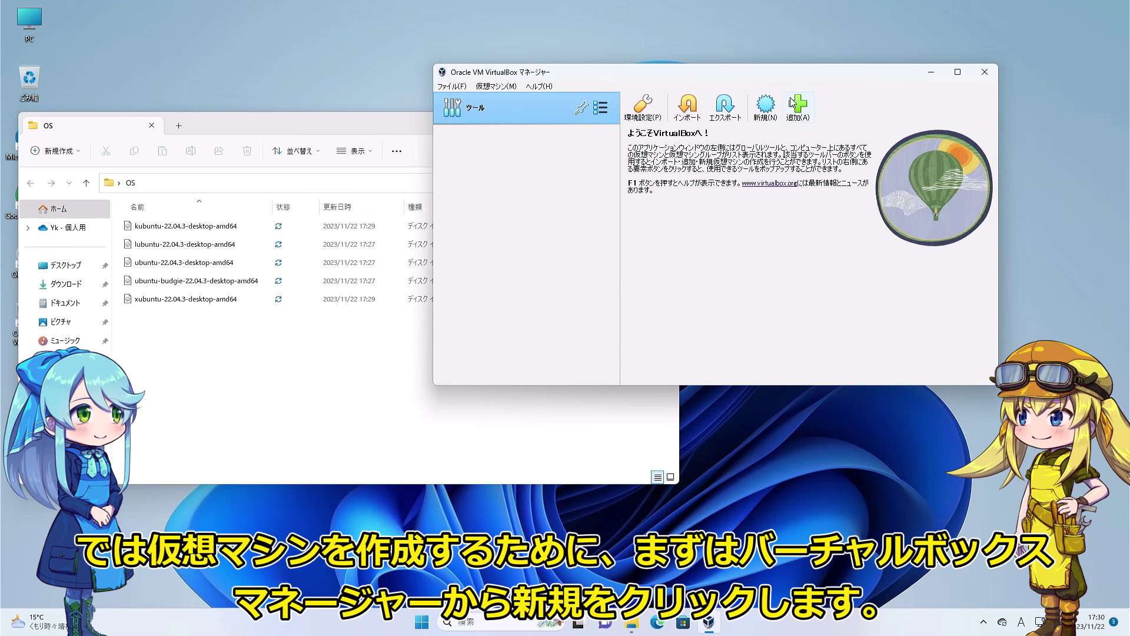
pyautogui.click(766, 106)
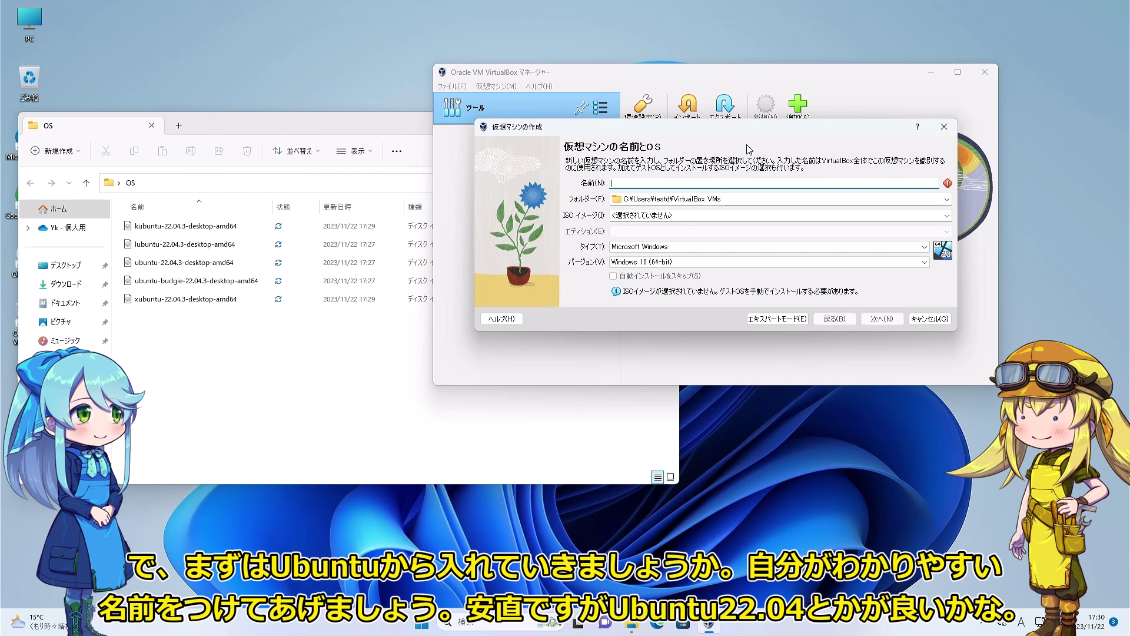
pyautogui.write('Ubuntu22.04')
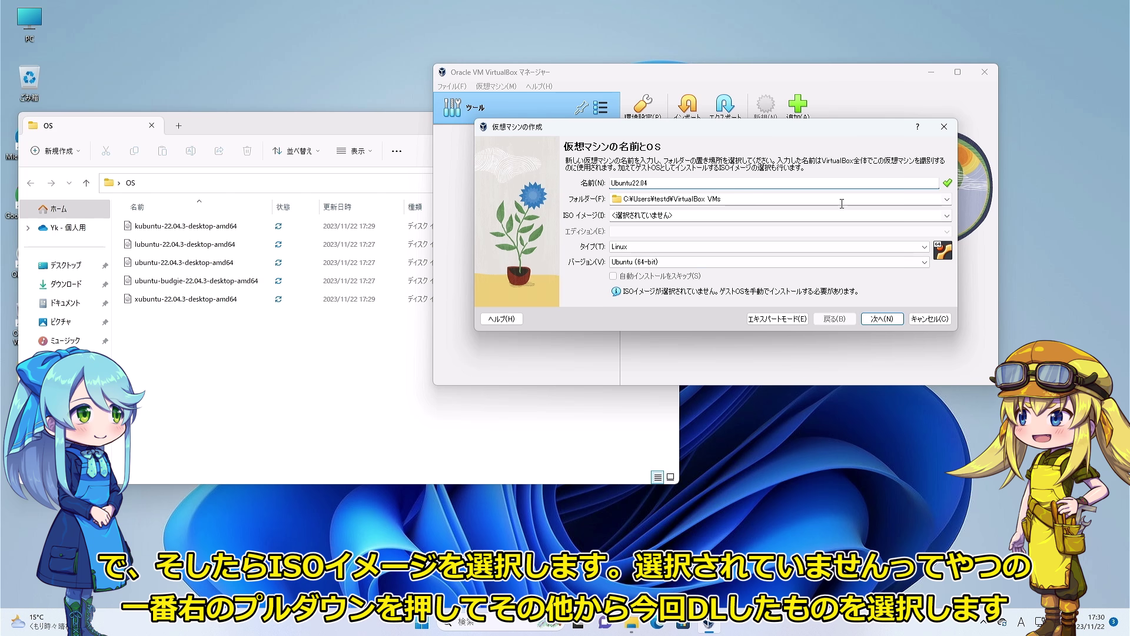
# Attach ubuntu-22.04.3-desktop-amd64 ISO from Desktop\OS and skip unattended installation.
pyautogui.click(947, 216)
pyautogui.click(895, 236)
pyautogui.click(457, 323)
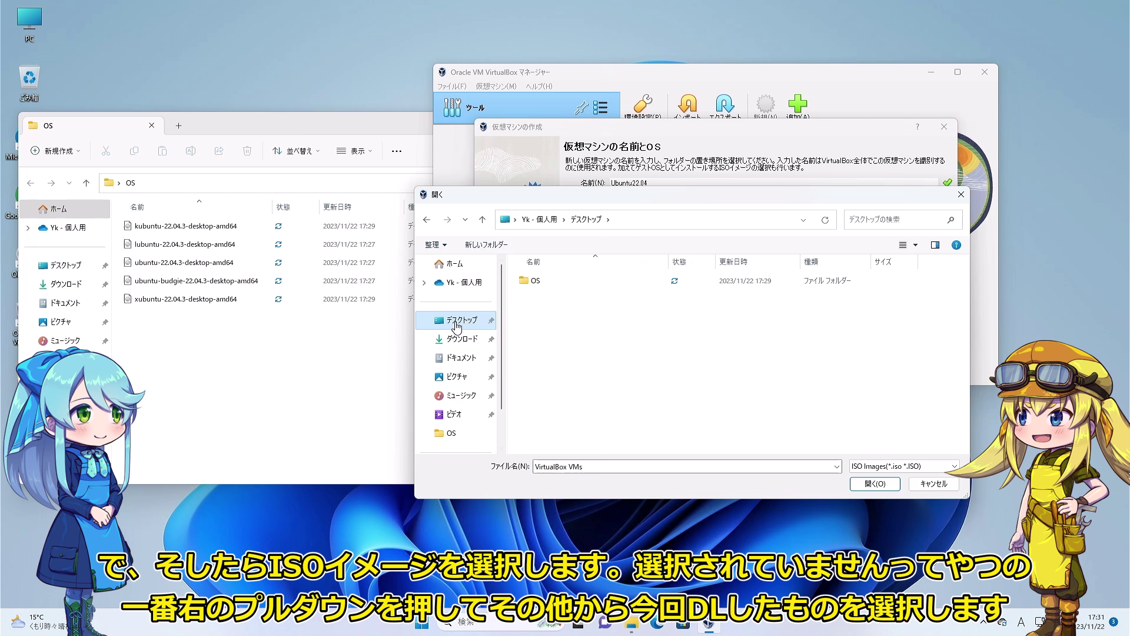
pyautogui.doubleClick(533, 282)
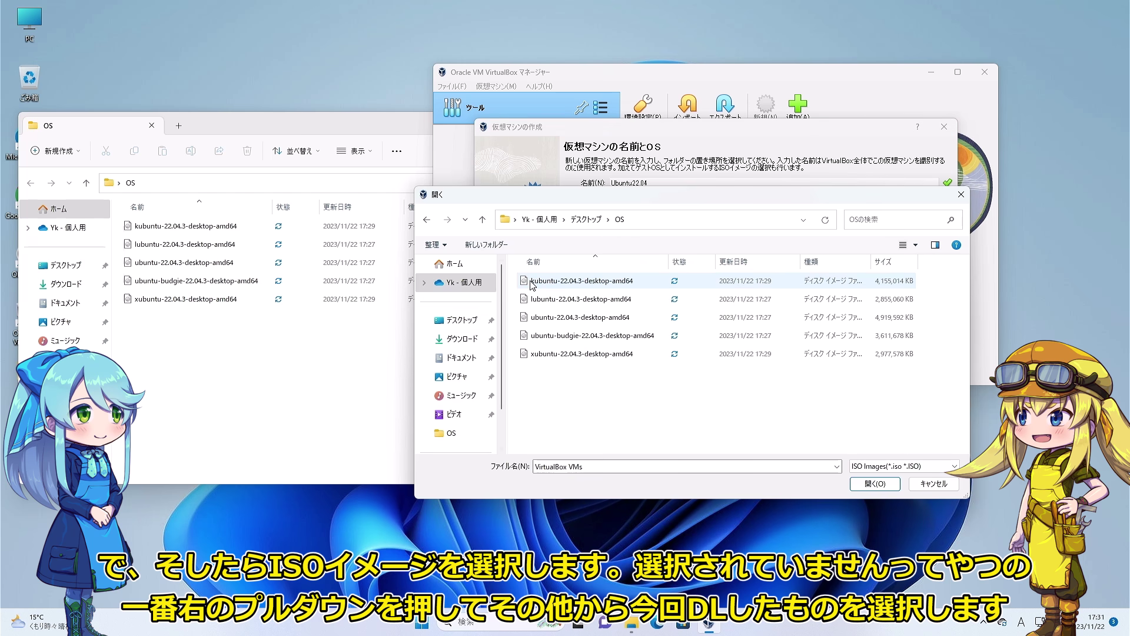
pyautogui.doubleClick(562, 317)
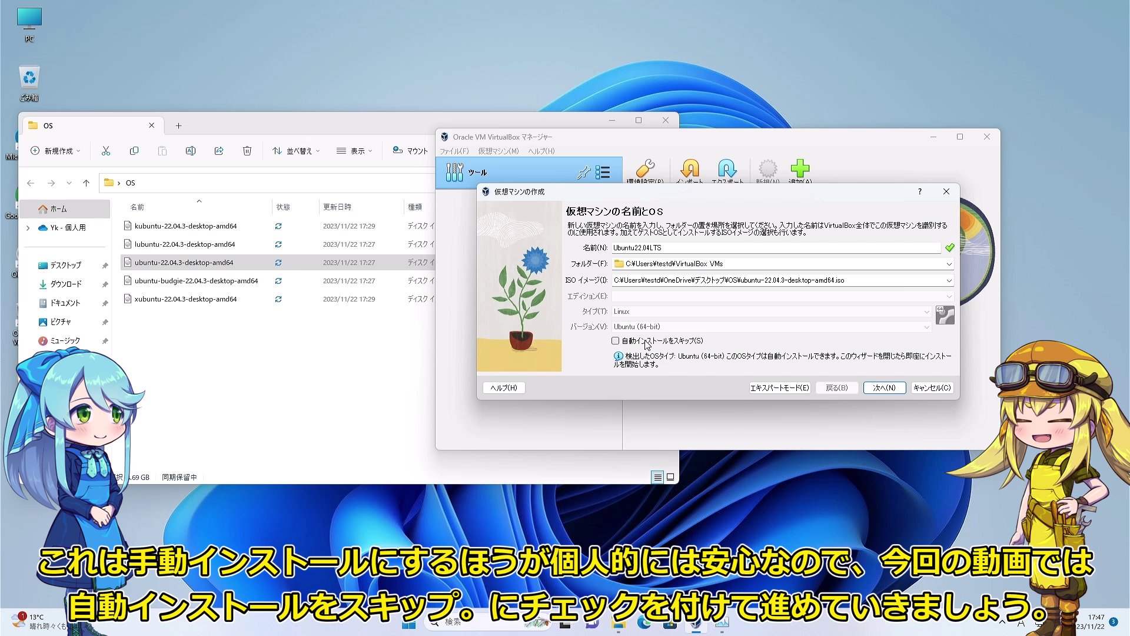
pyautogui.click(621, 341)
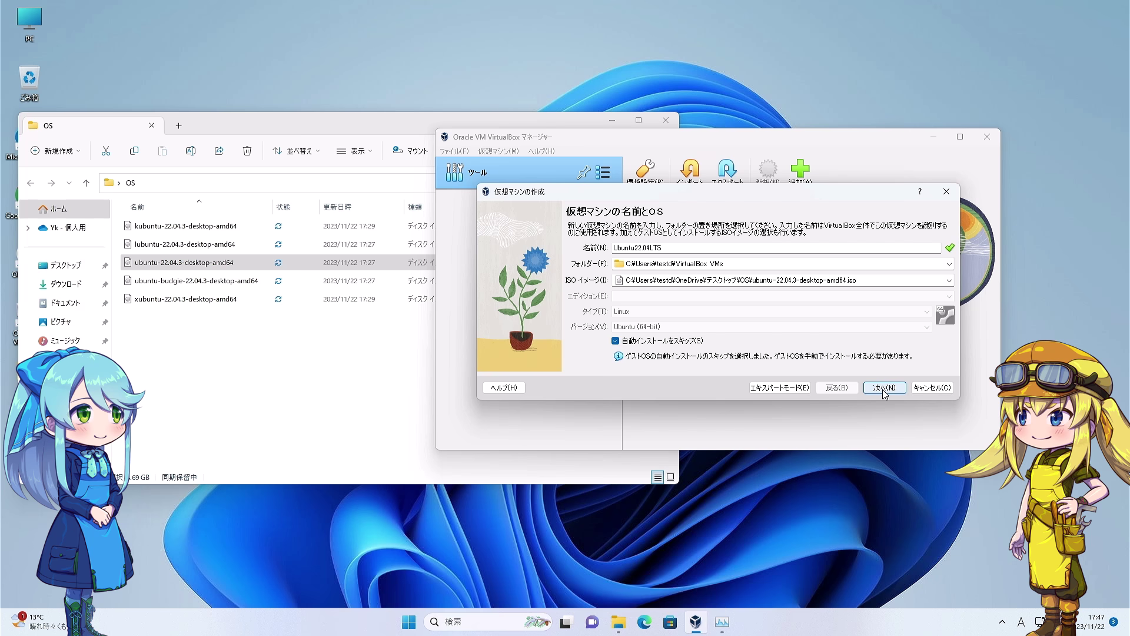
pyautogui.click(883, 388)
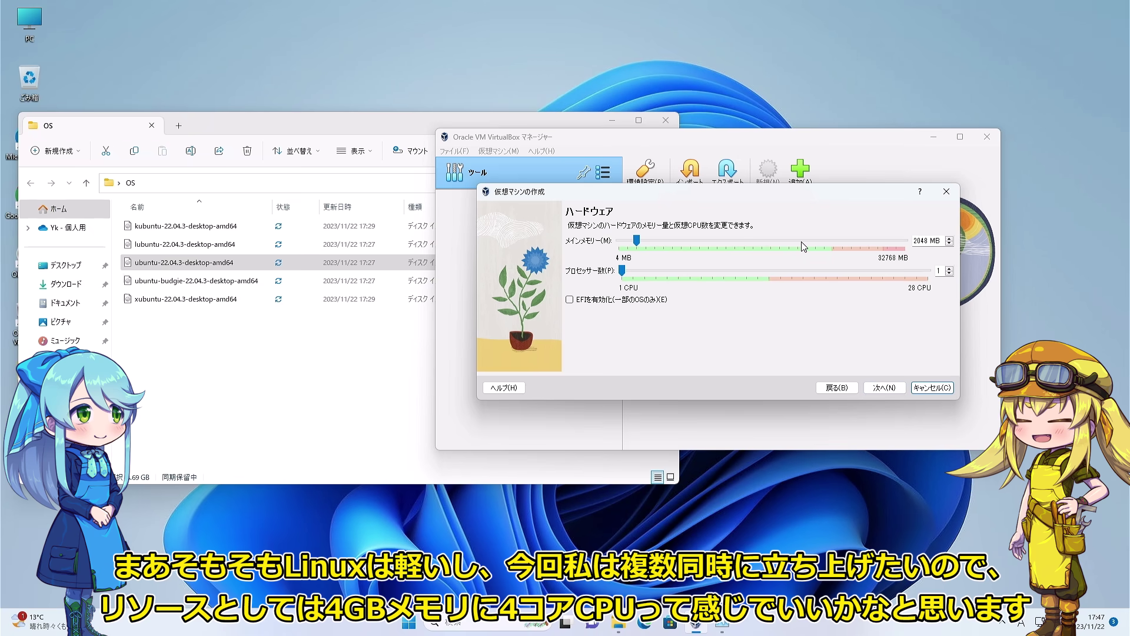
# Allocate 4096 MB of memory and 4 processors to the VM.
pyautogui.click(803, 246)
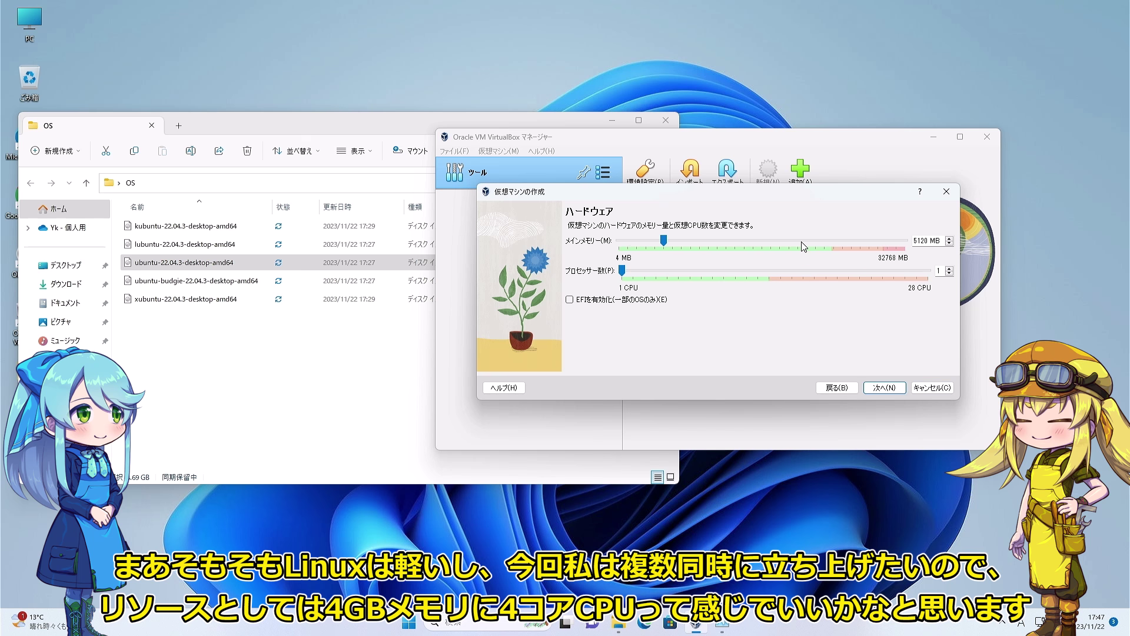
pyautogui.click(654, 239)
pyautogui.click(741, 276)
pyautogui.click(741, 276)
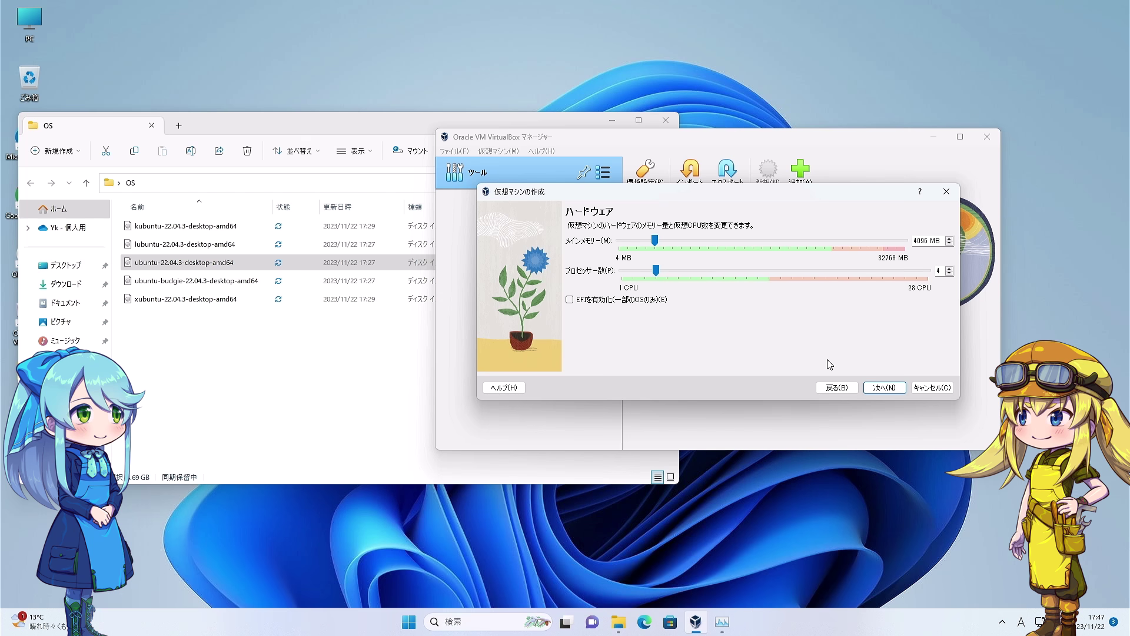
pyautogui.click(882, 386)
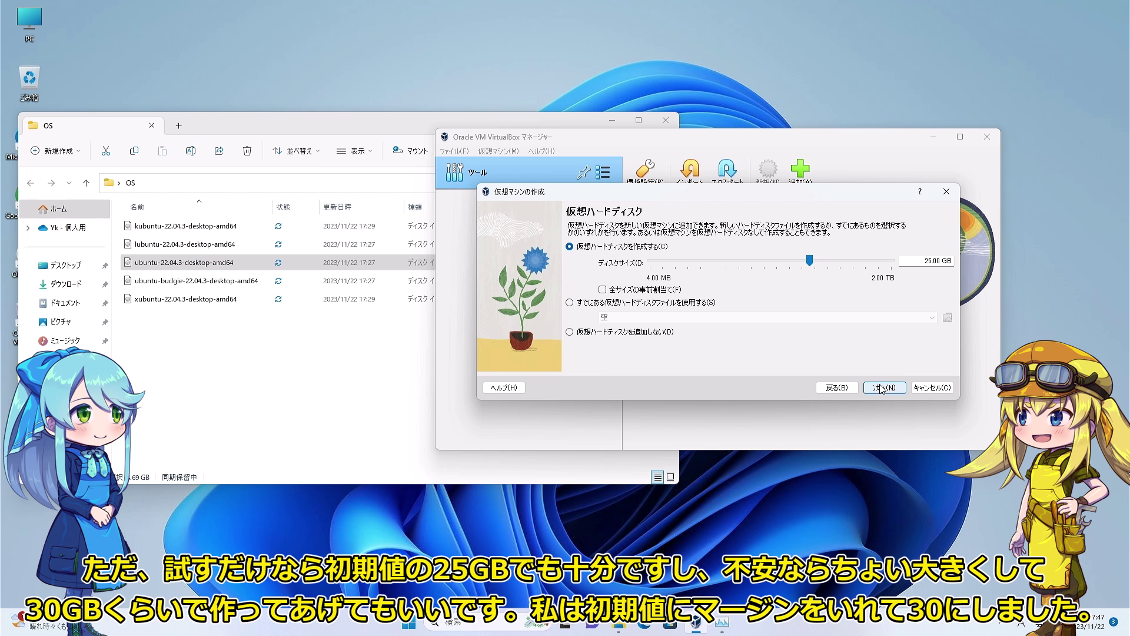
# Set the virtual disk size to 30 GB and finish creating Ubuntu22.04LTS.
pyautogui.click(929, 261)
pyautogui.press('BackSpace')
pyautogui.press('BackSpace')
pyautogui.write('30')
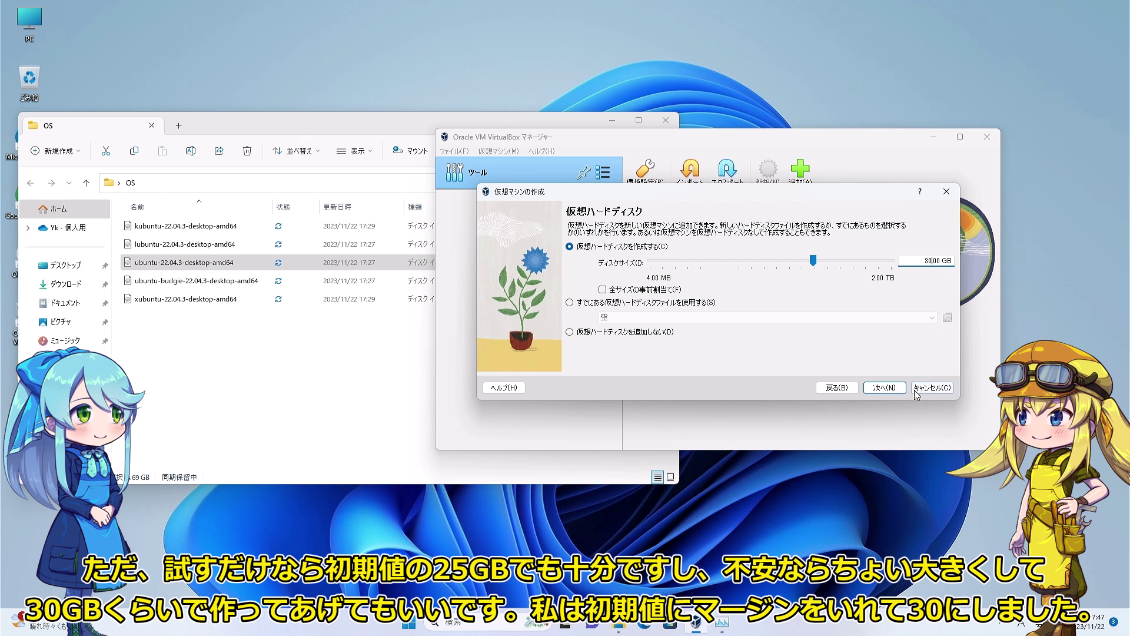
pyautogui.click(883, 388)
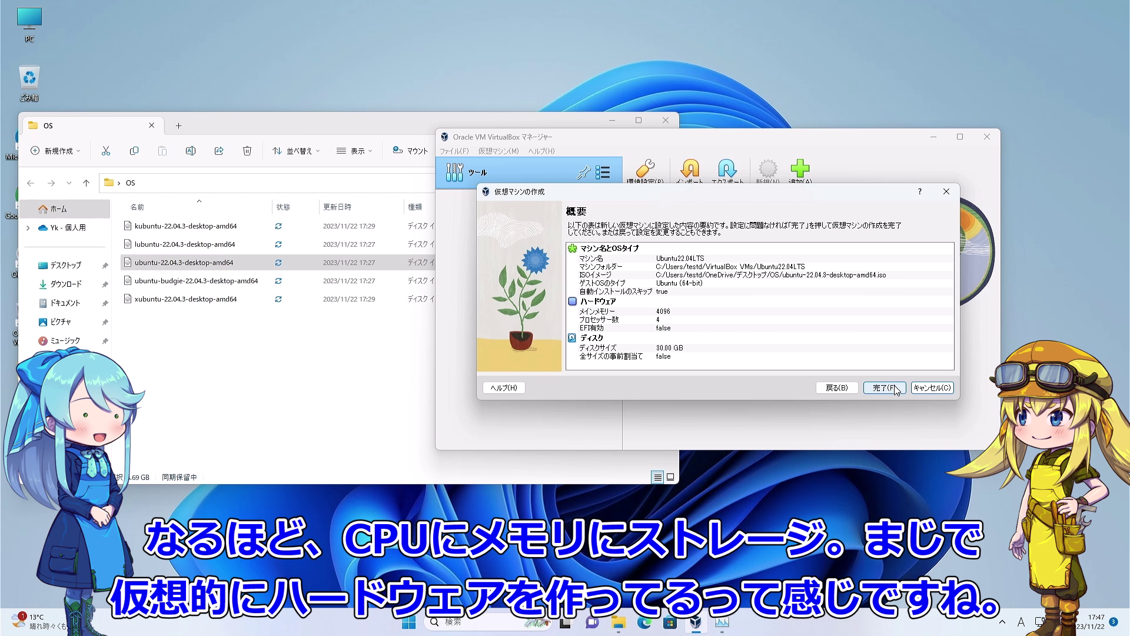
pyautogui.click(894, 388)
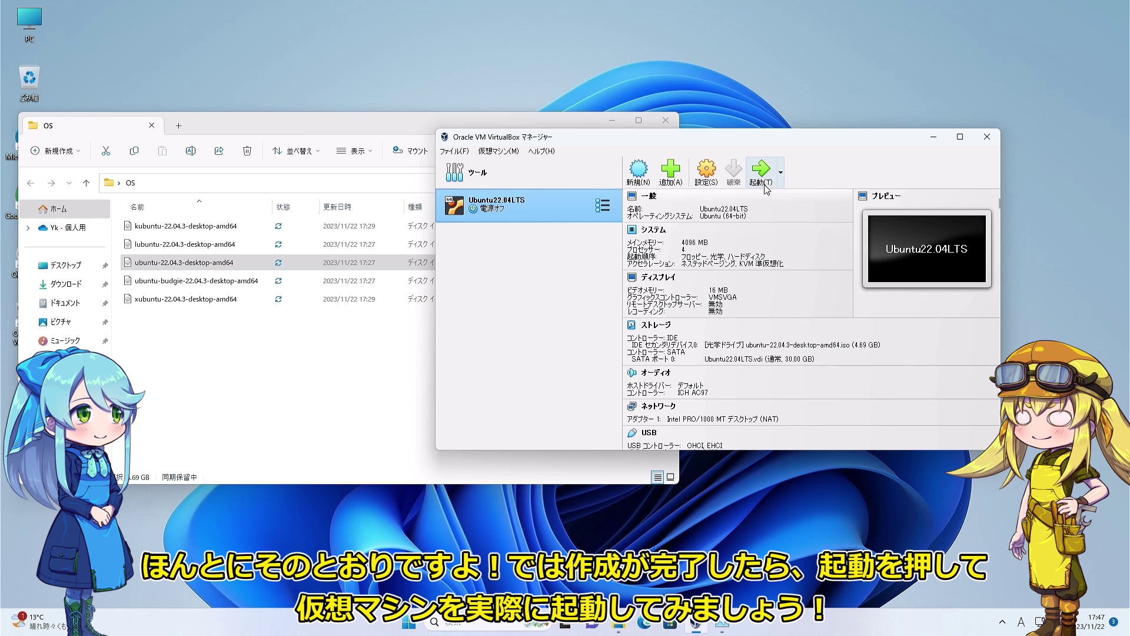
# Start the Ubuntu22.04LTS VM, rearrange windows, and let the guest capture mouse and keyboard.
pyautogui.click(767, 178)
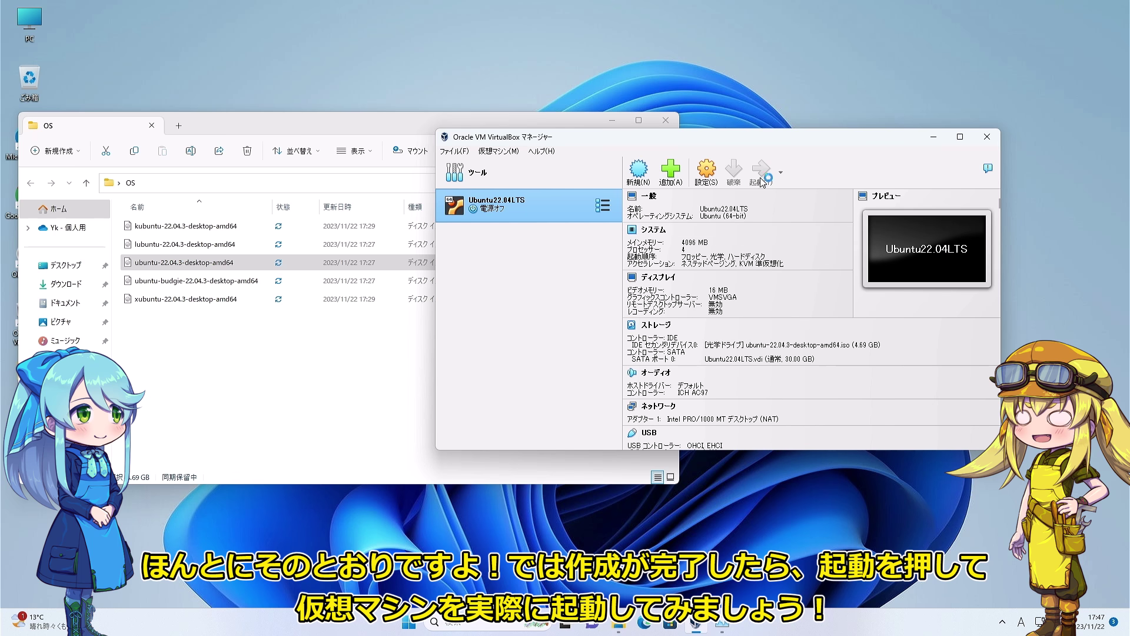
pyautogui.moveTo(773, 143); pyautogui.dragTo(858, 222)
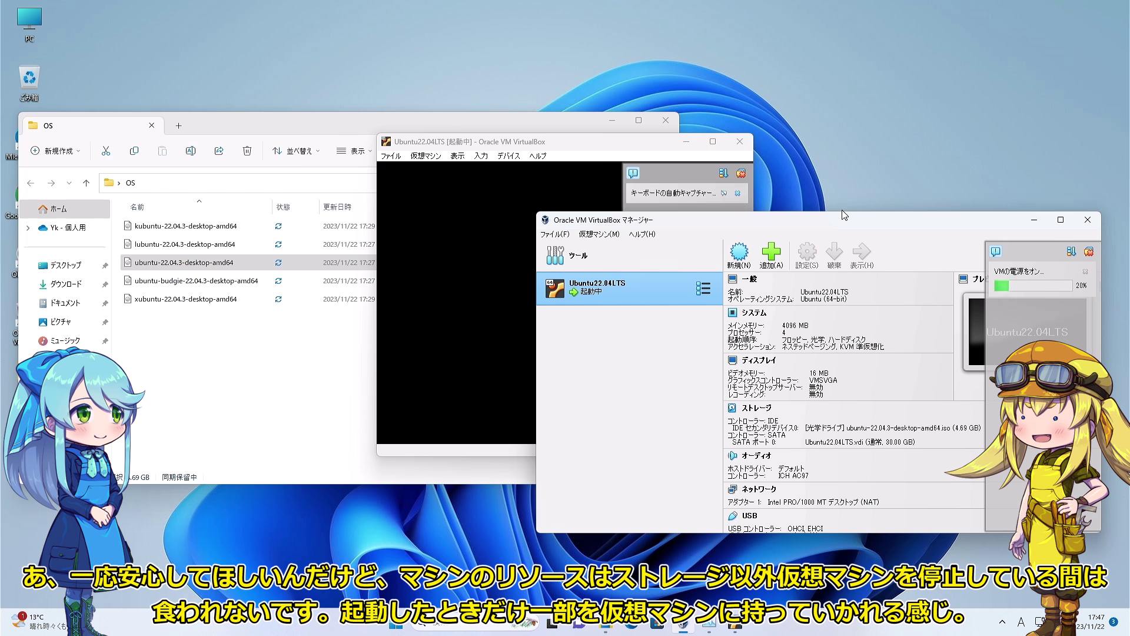
pyautogui.moveTo(631, 144); pyautogui.dragTo(385, 57)
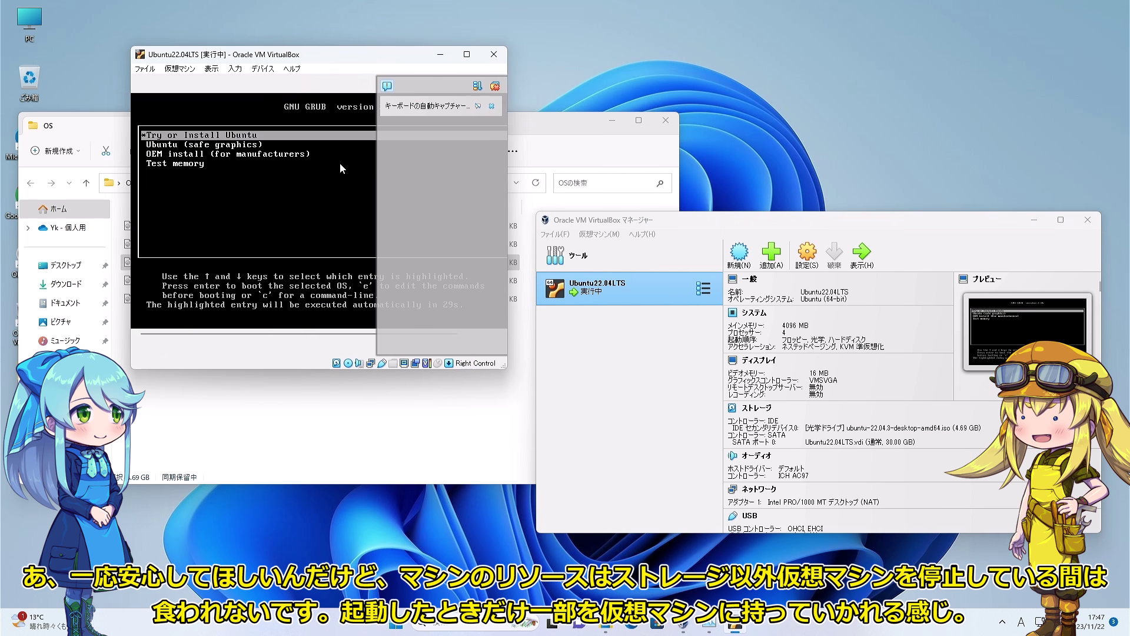
pyautogui.click(313, 220)
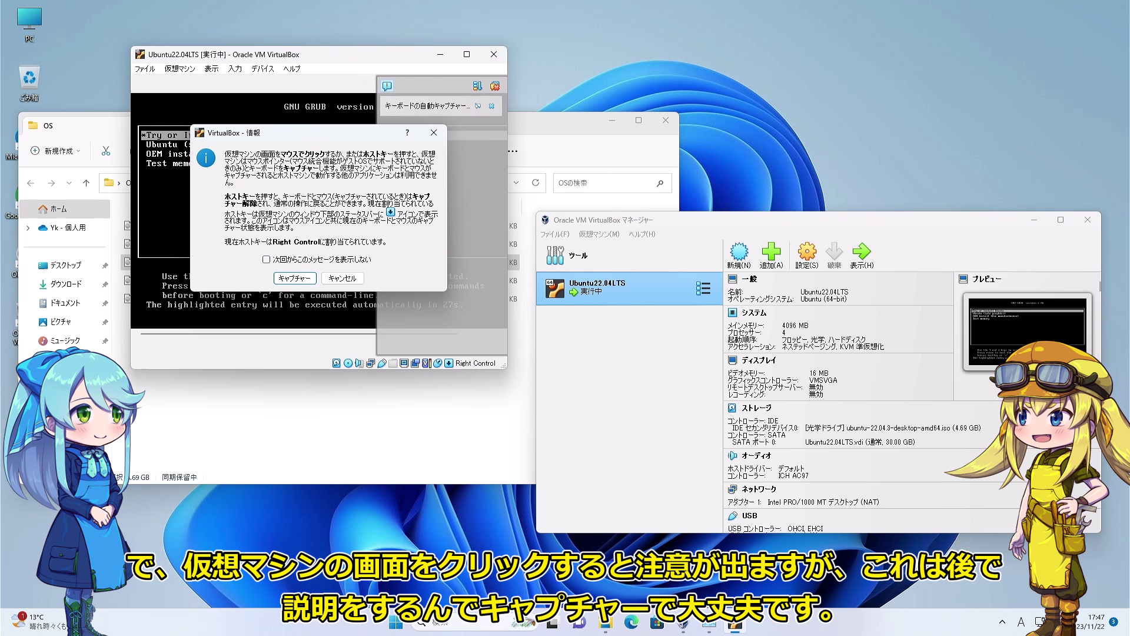
pyautogui.click(295, 277)
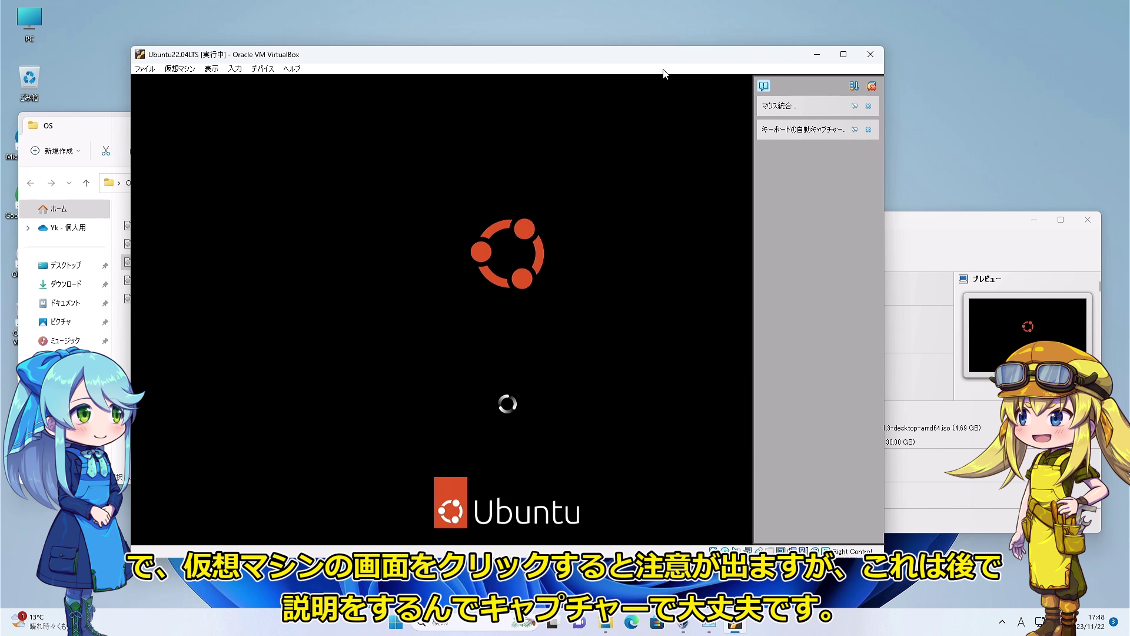
# Close the OS folder window and move the VM window toward the top-left.
pyautogui.click(106, 213)
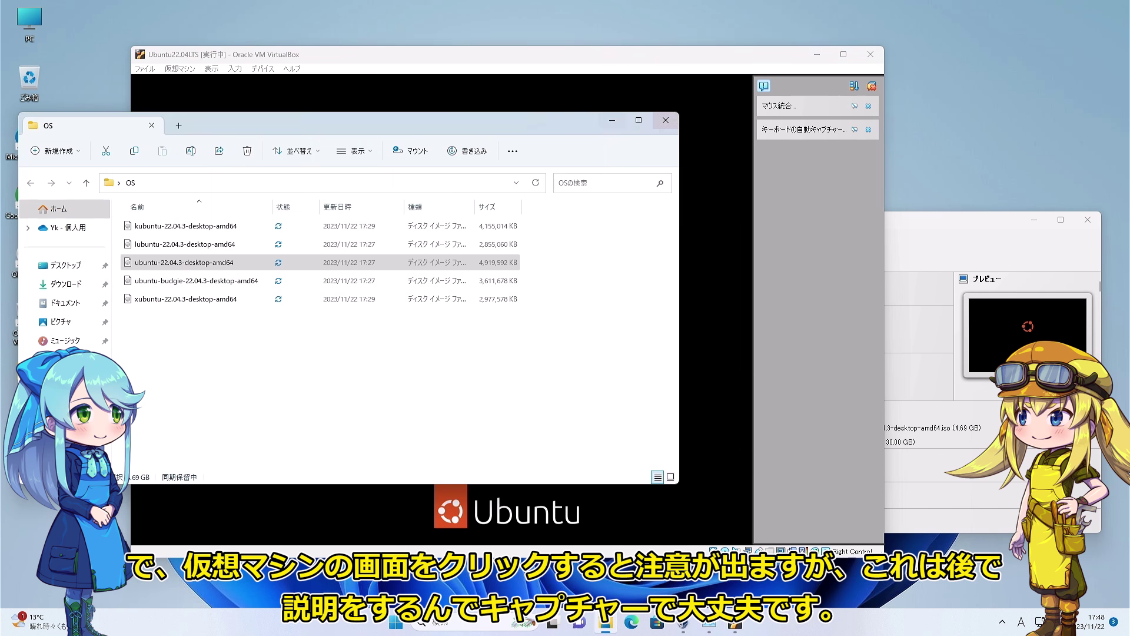
pyautogui.click(651, 122)
pyautogui.moveTo(606, 59); pyautogui.dragTo(515, 34)
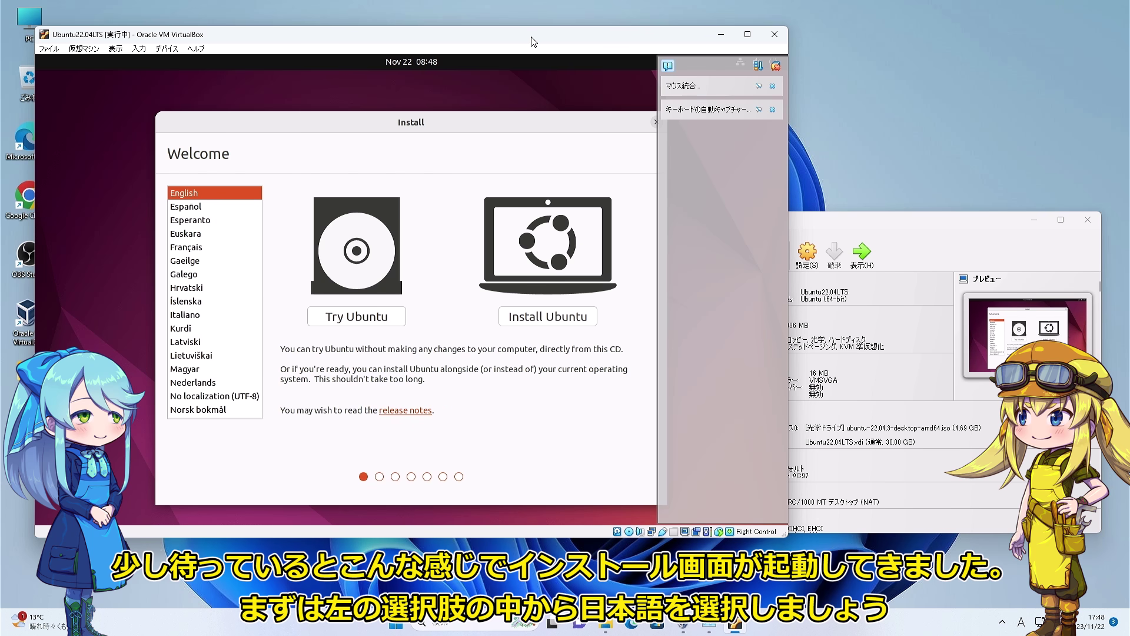
# Maximize the VM window and start the Ubuntu installer in 日本語.
pyautogui.click(747, 34)
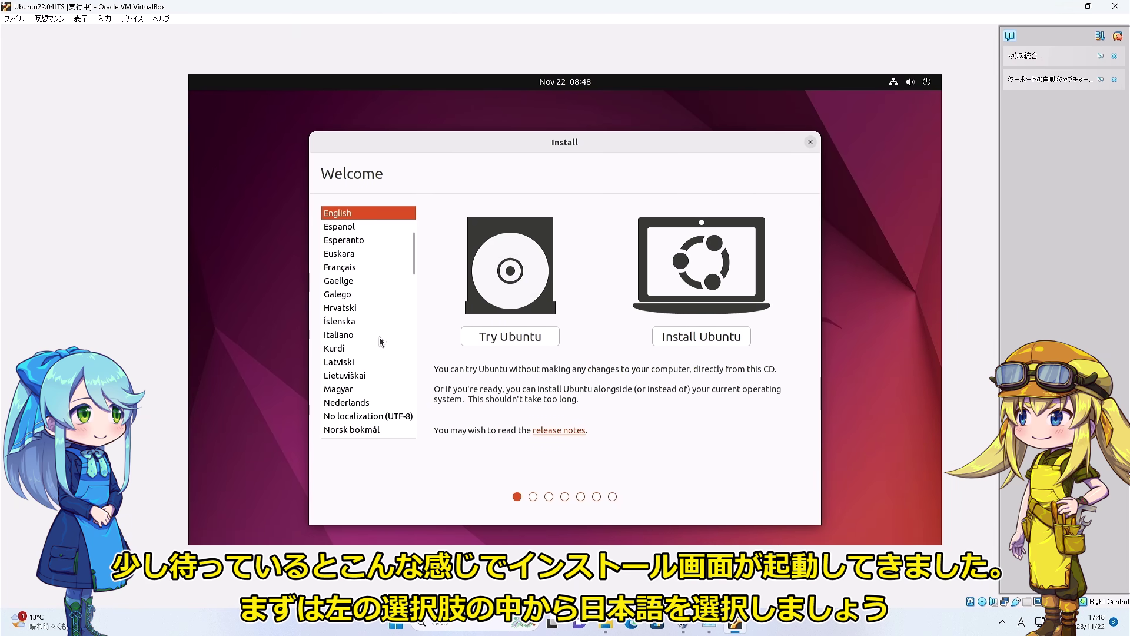
pyautogui.scroll(-5, 379, 351)
pyautogui.scroll(-10, 379, 360)
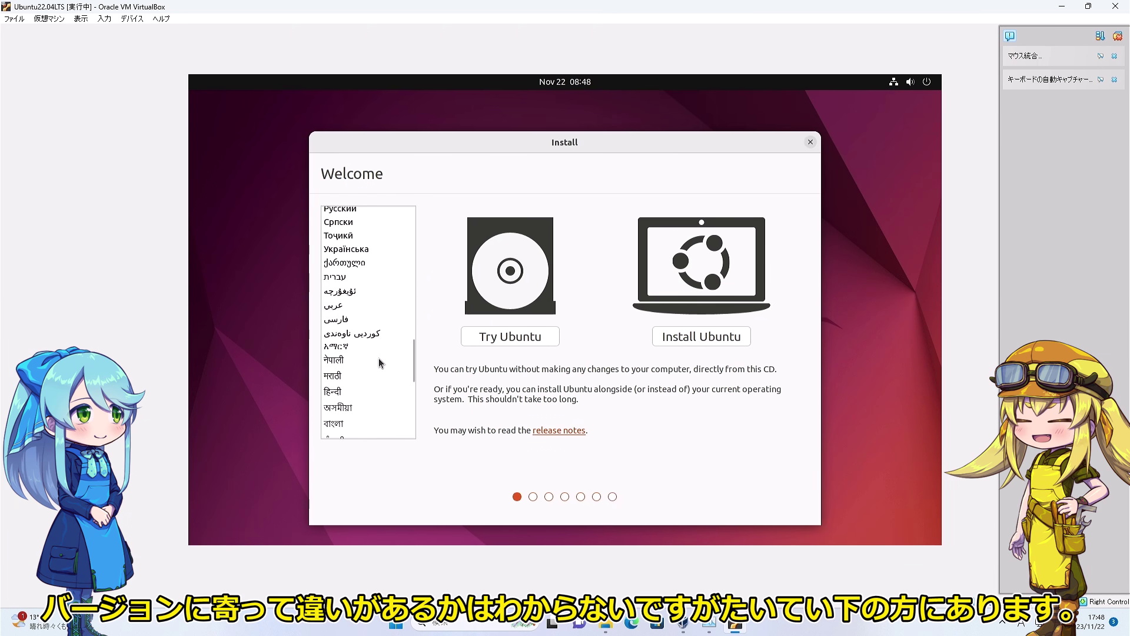
pyautogui.scroll(-5, 367, 397)
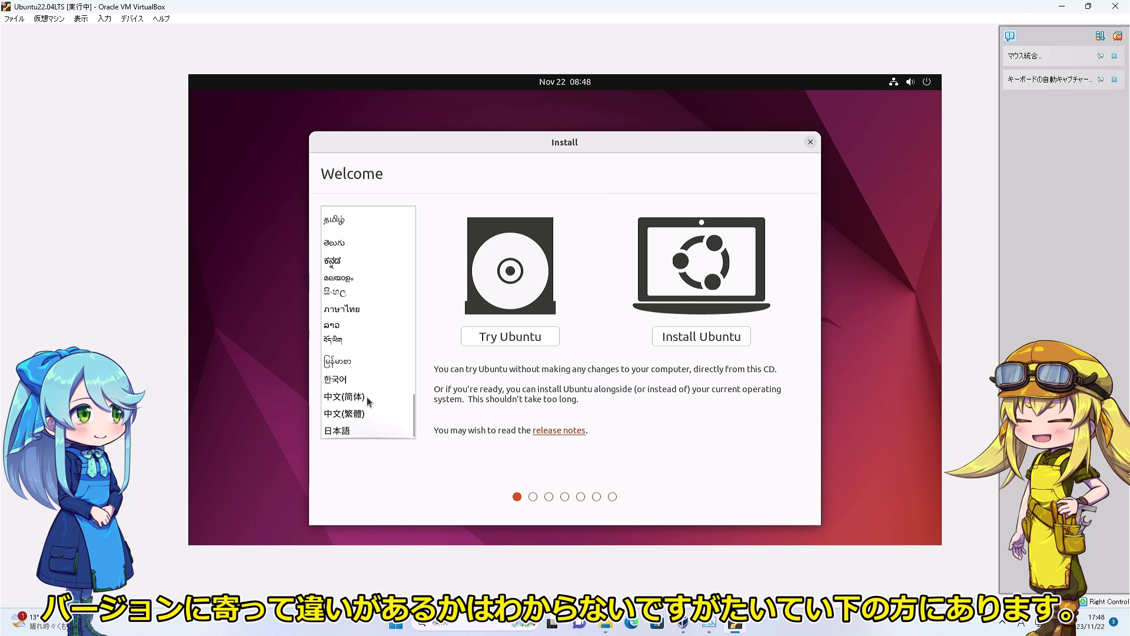
pyautogui.click(346, 434)
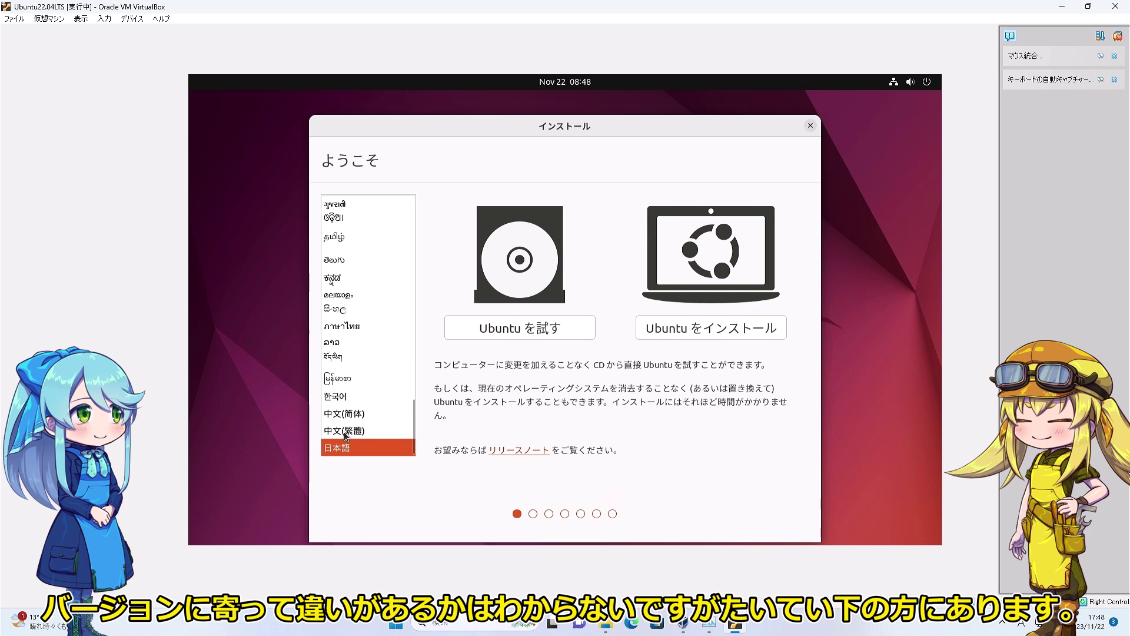
pyautogui.click(748, 333)
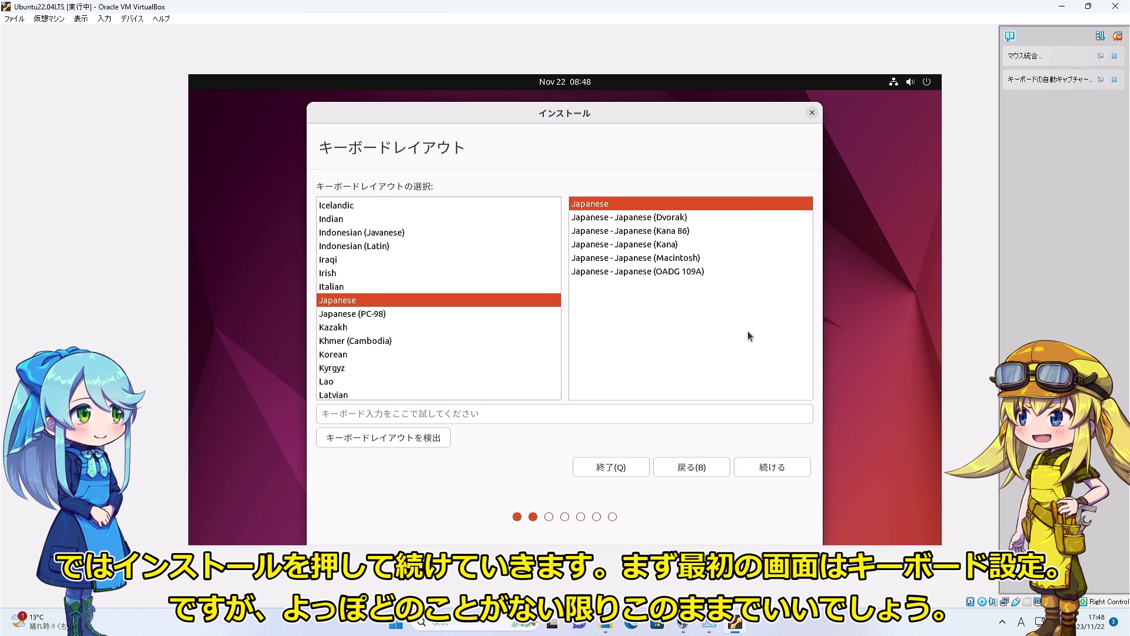
# Keep the Japanese keyboard and normal installation, then erase the disk and confirm partition changes.
pyautogui.click(769, 472)
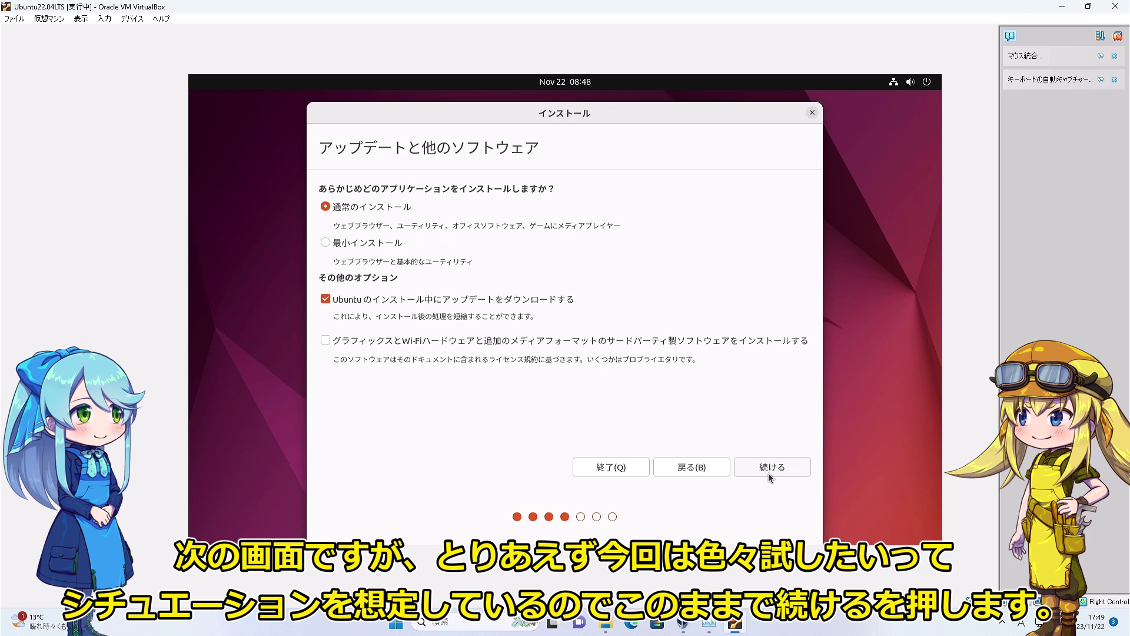
pyautogui.click(768, 474)
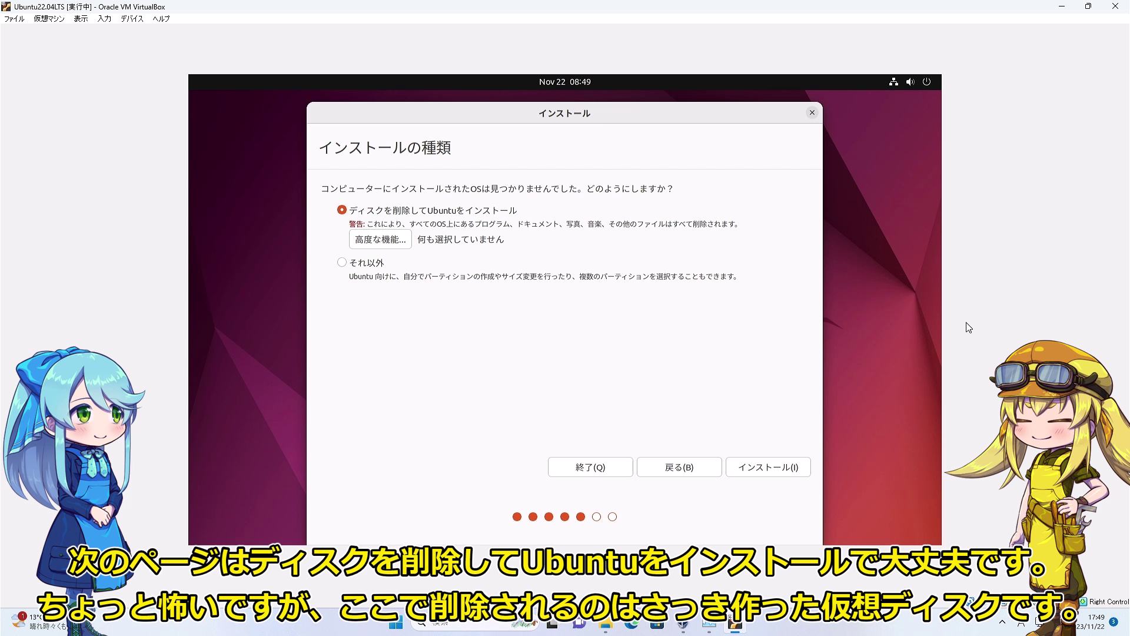
pyautogui.click(757, 467)
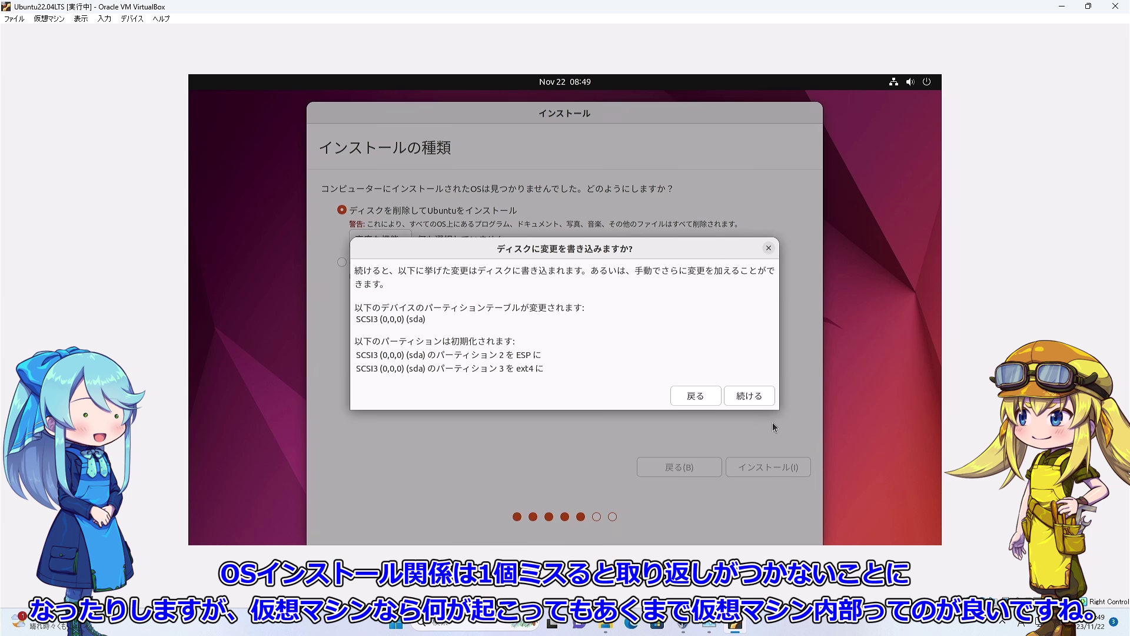
pyautogui.click(760, 400)
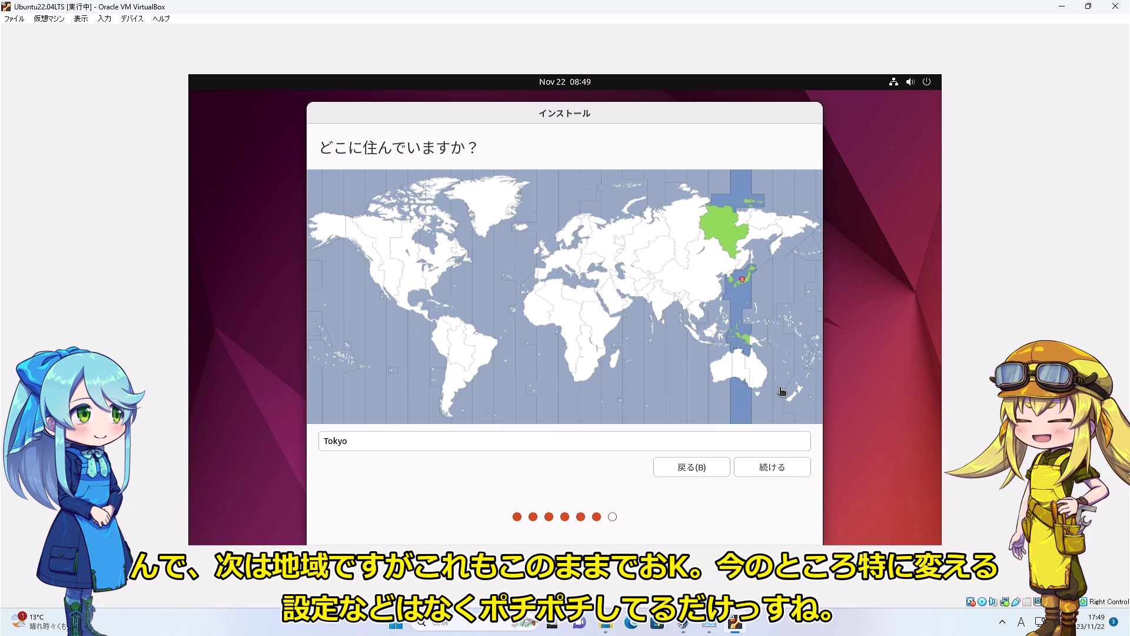
# Accept the Tokyo timezone, enter the user's name, computer name and password, and start installing.
pyautogui.click(791, 475)
pyautogui.write('disco')
pyautogui.press('Tab')
pyautogui.press('Tab')
pyautogui.press('Tab')
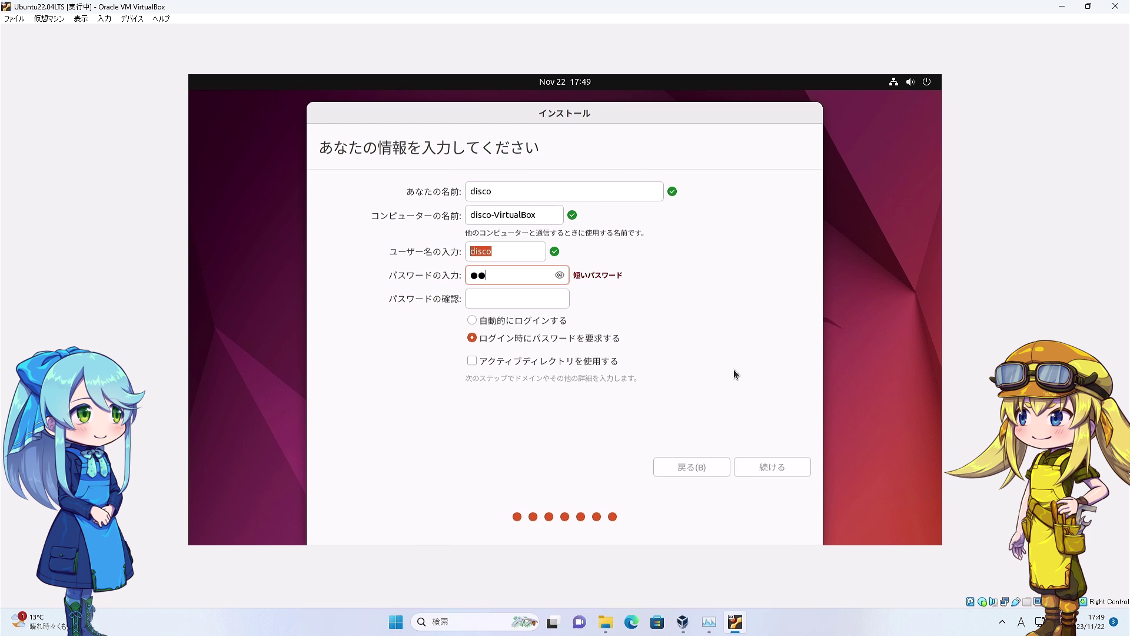
pyautogui.press('Tab')
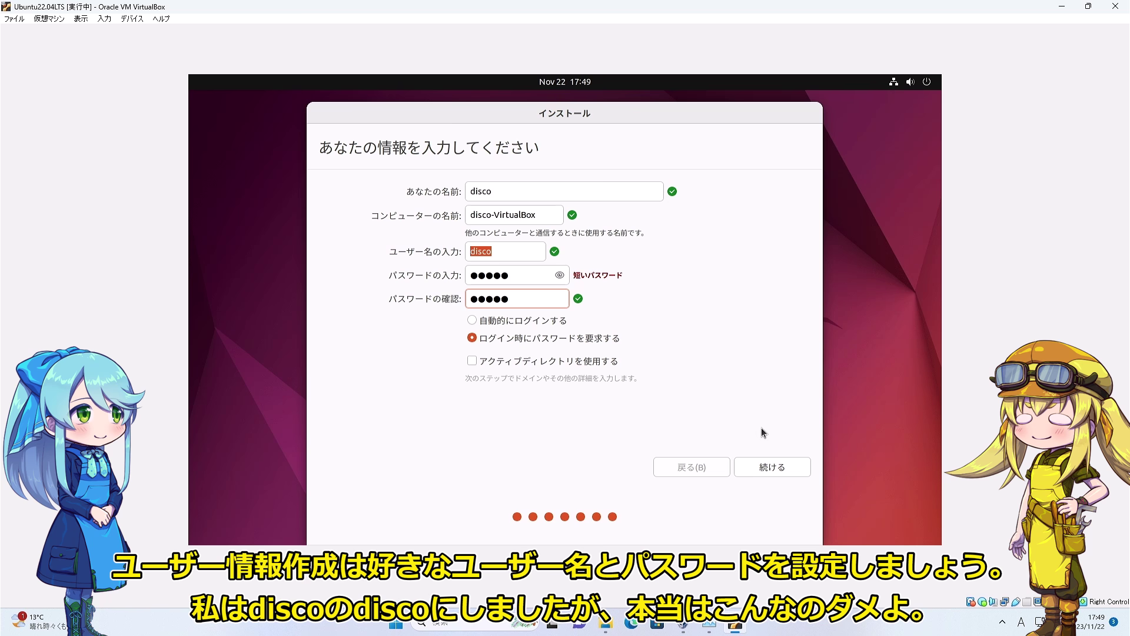
pyautogui.click(780, 473)
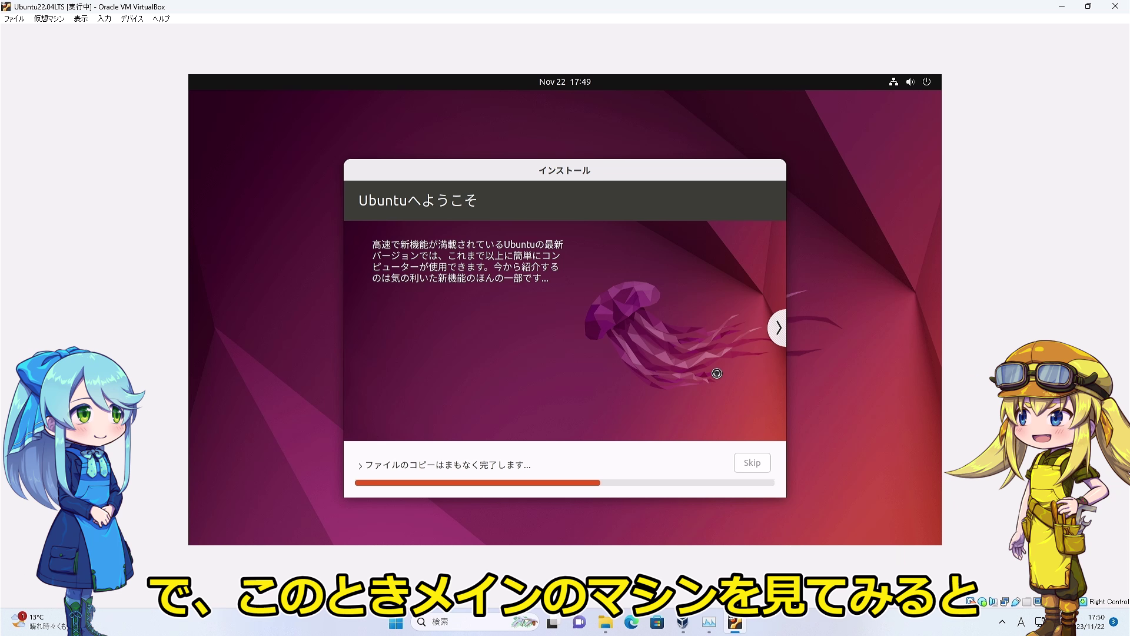
# Restore the VM window from full screen and bring Task Manager forward.
pyautogui.doubleClick(366, 5)
pyautogui.moveTo(709, 621)
pyautogui.click(736, 580)
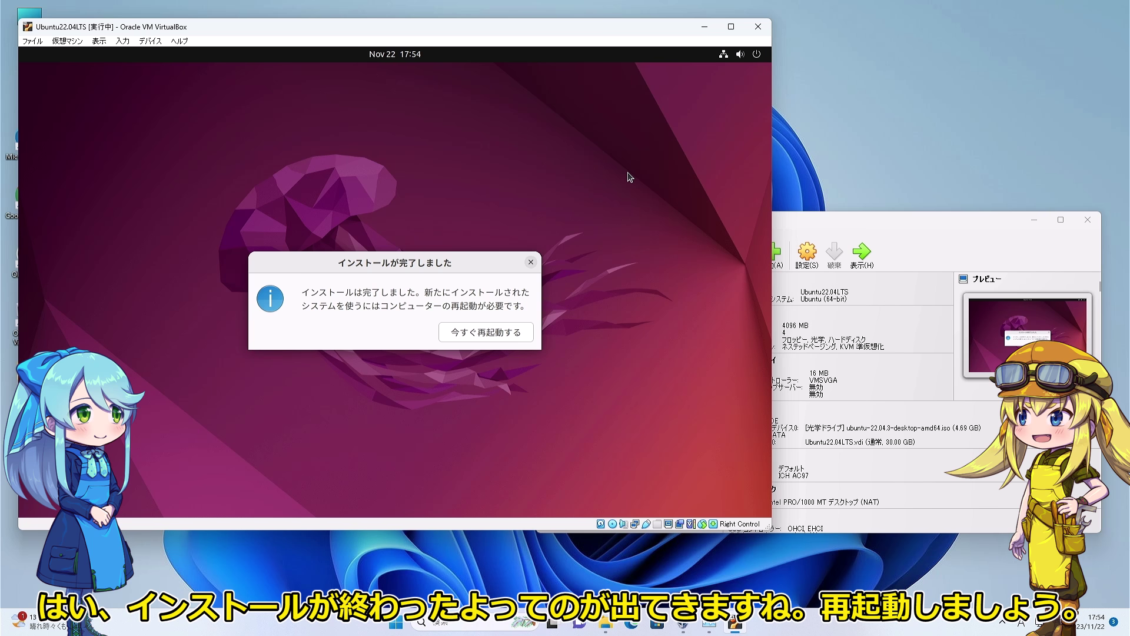
# Restart Ubuntu past the remove-medium prompt and park compact Task Manager at the top-right.
pyautogui.click(470, 329)
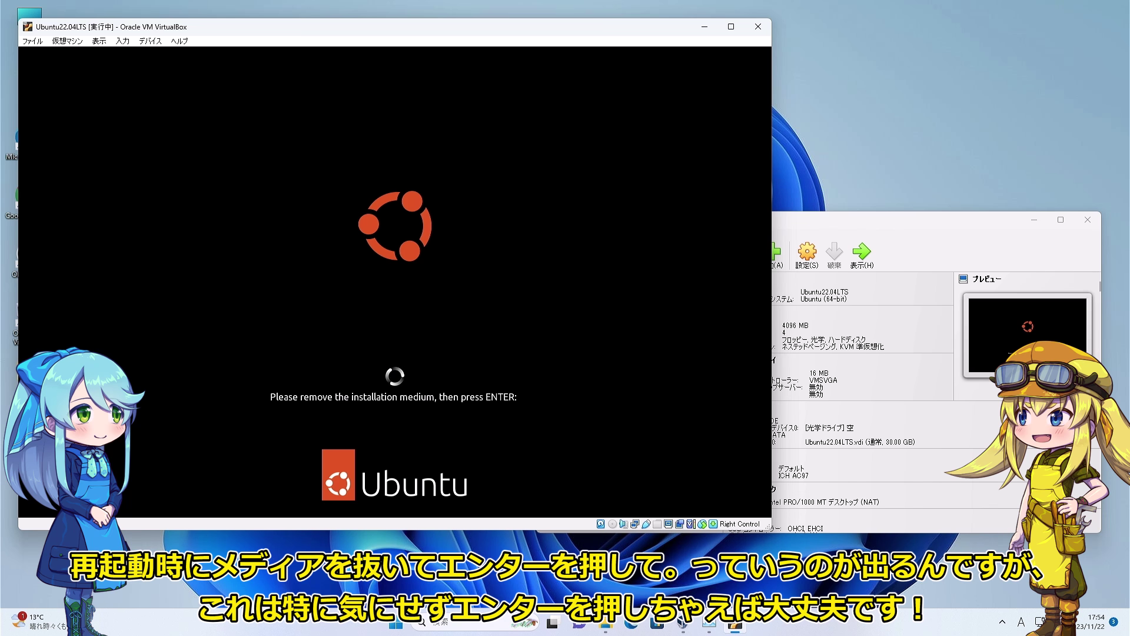
pyautogui.press('Return')
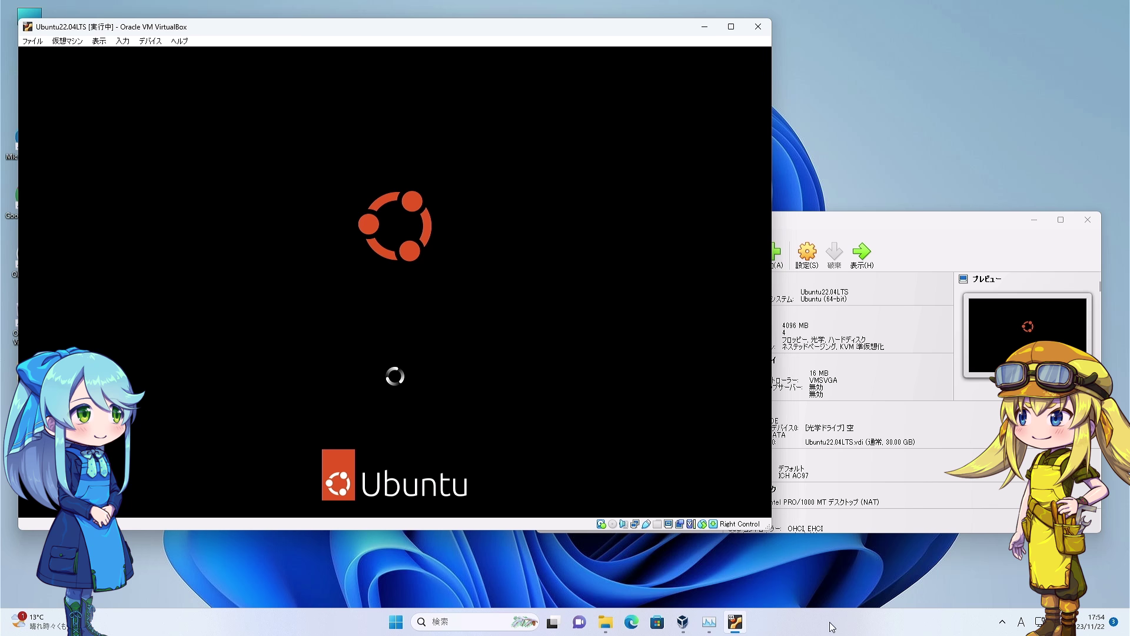
pyautogui.click(710, 622)
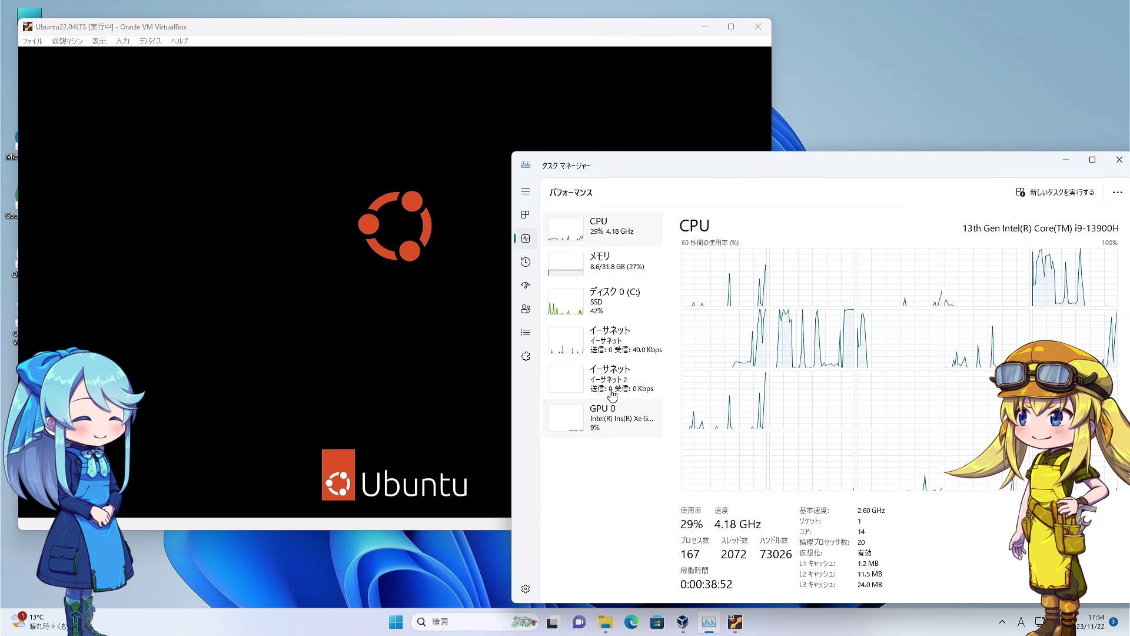
pyautogui.doubleClick(611, 403)
pyautogui.moveTo(638, 310); pyautogui.dragTo(1063, 196)
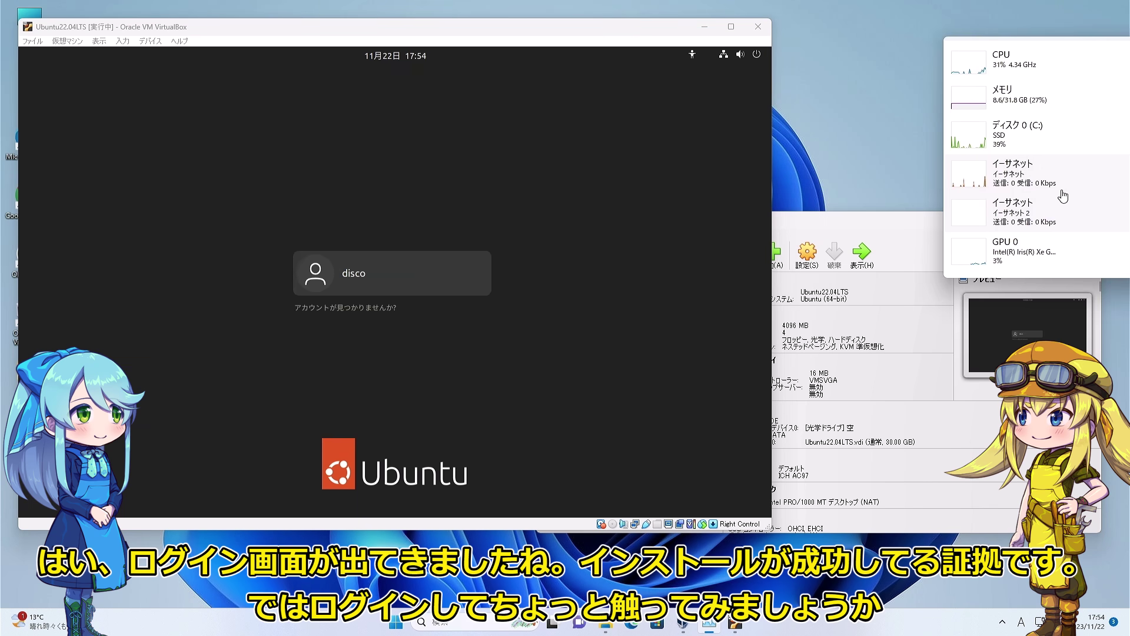
# Log in to the Ubuntu user account with its password.
pyautogui.click(474, 290)
pyautogui.press('Return')
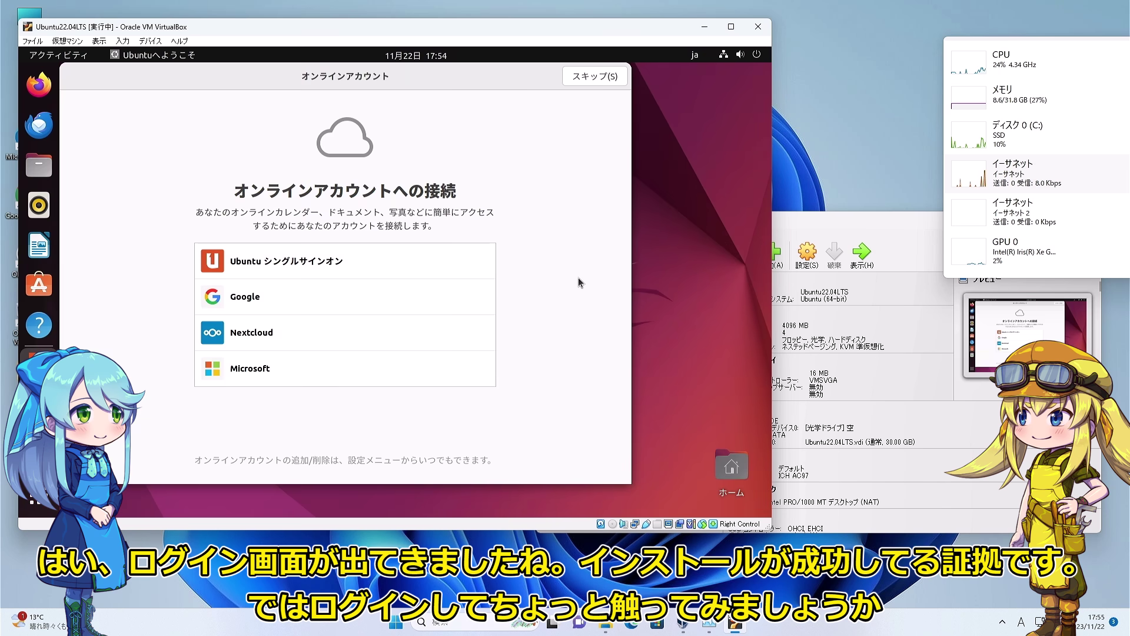
# Skip the online accounts and Ubuntu Pro pages to finish the welcome tour.
pyautogui.click(597, 76)
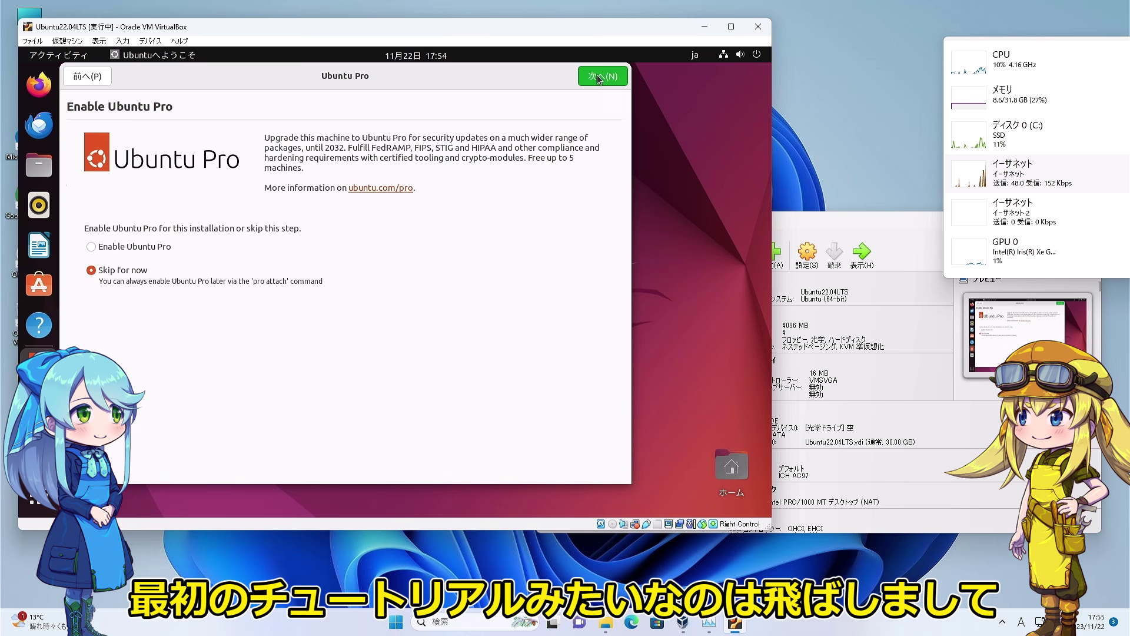
pyautogui.click(599, 77)
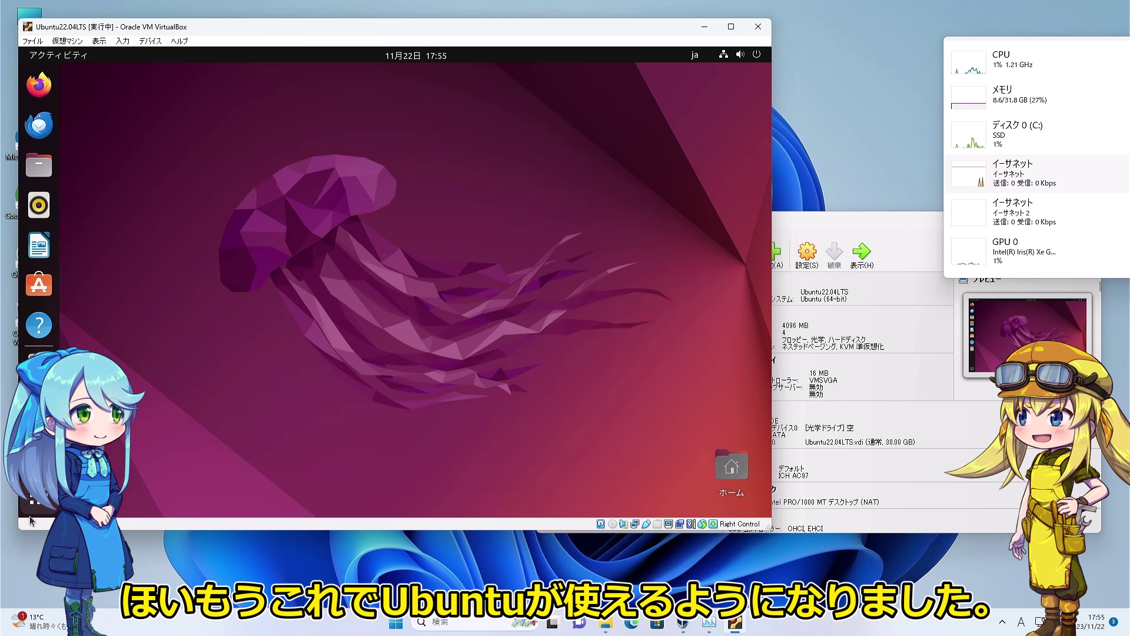
pyautogui.click(36, 499)
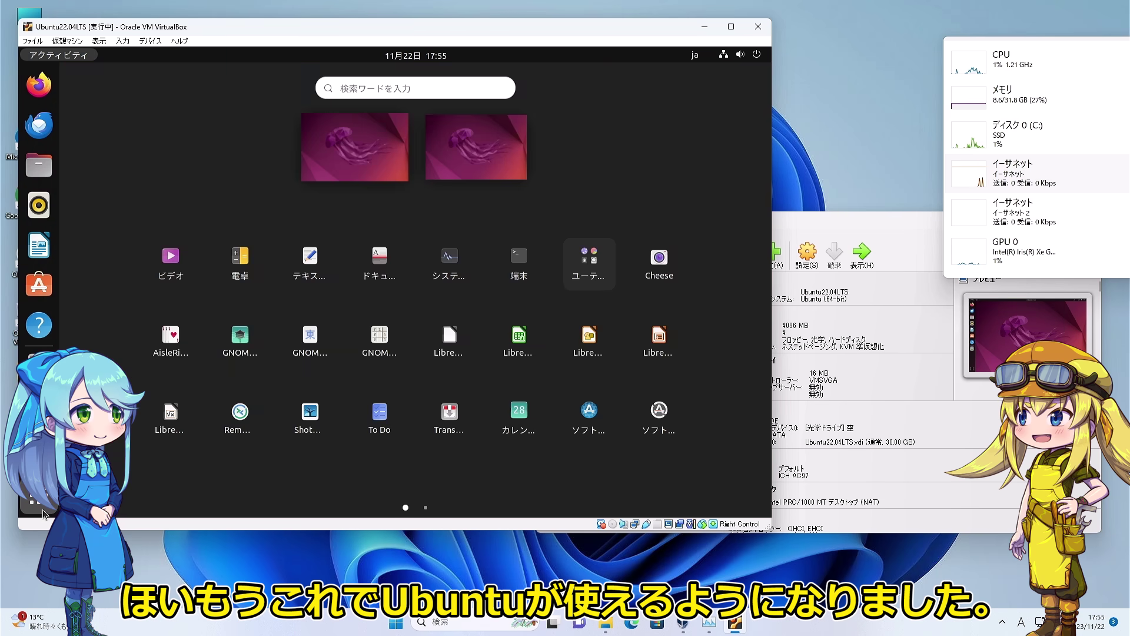
# Open Terminal and System Monitor on its Resources tab, placed beside the terminal.
pyautogui.click(521, 262)
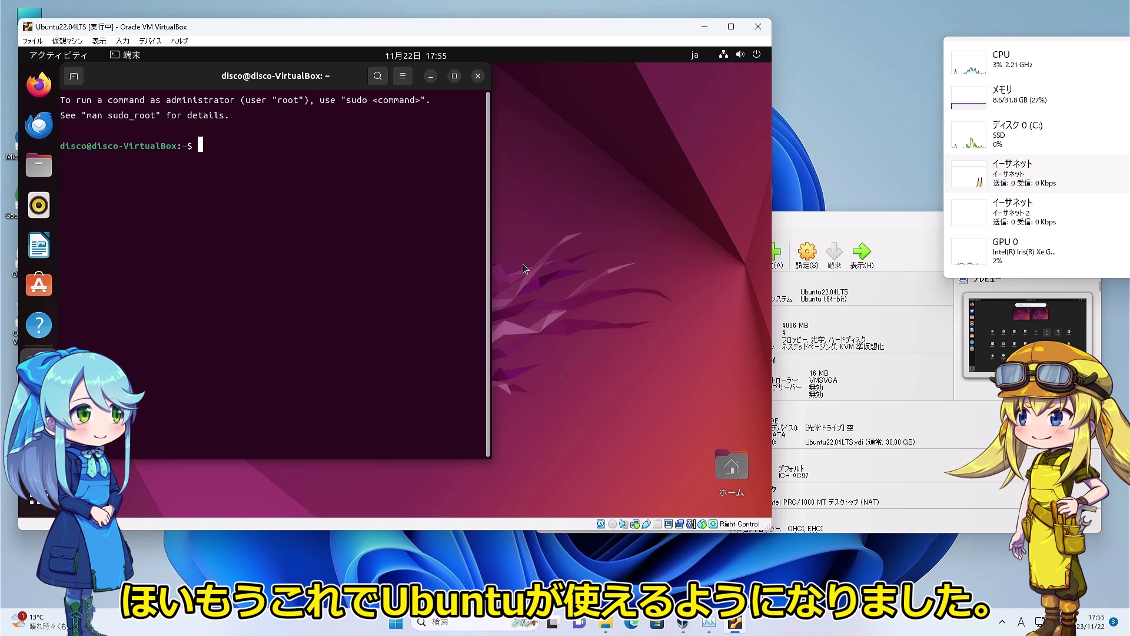
pyautogui.click(36, 499)
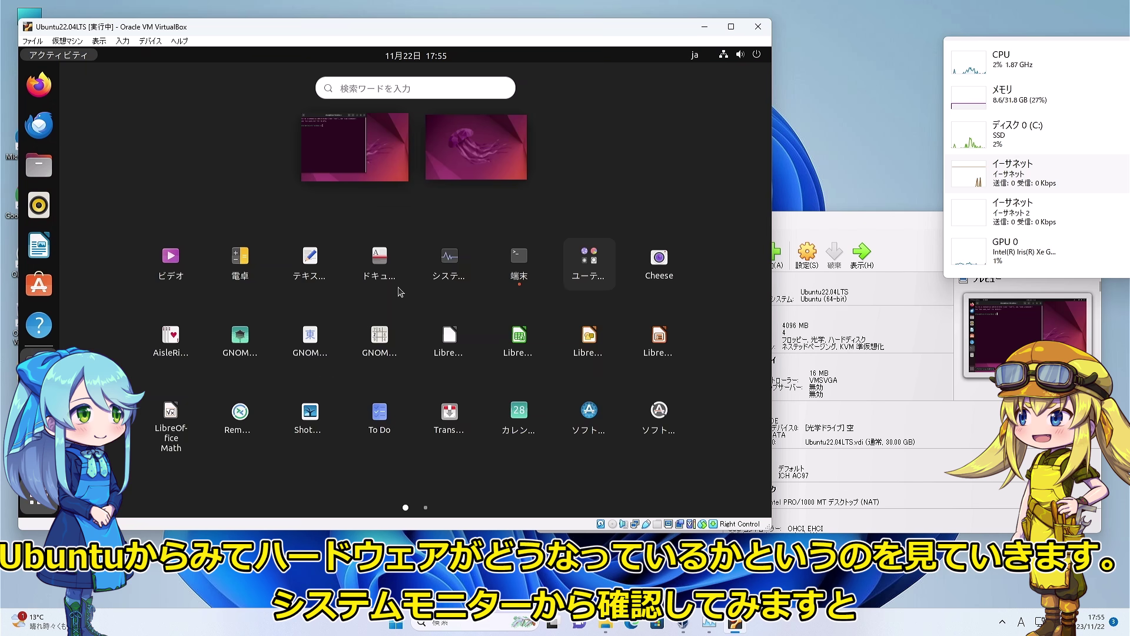
pyautogui.click(437, 268)
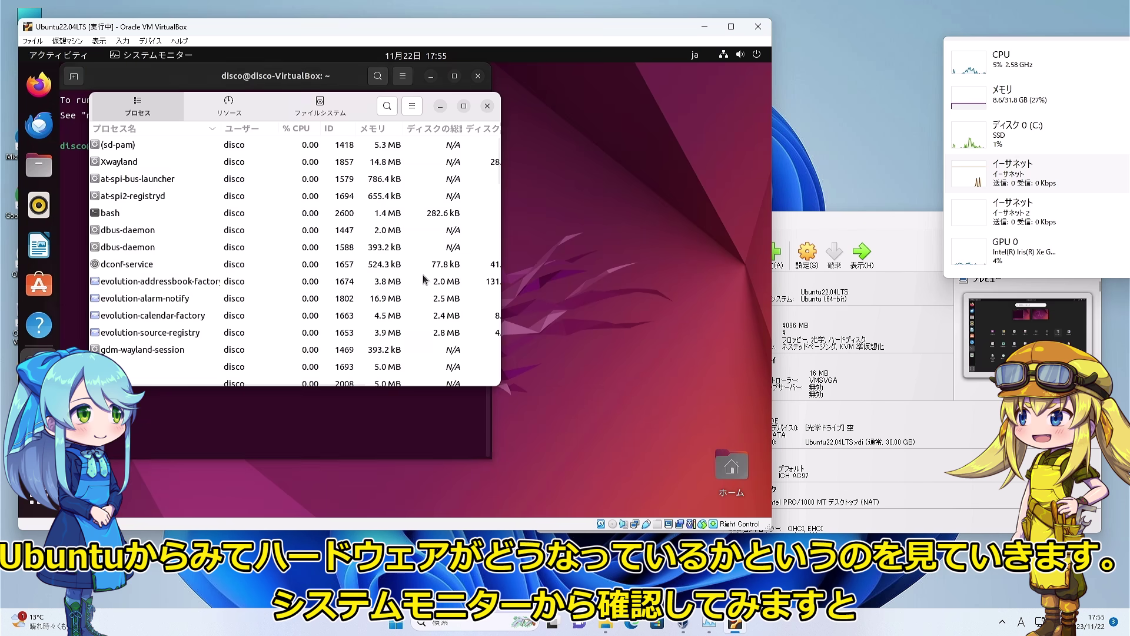
pyautogui.click(208, 120)
pyautogui.moveTo(117, 111); pyautogui.dragTo(373, 132)
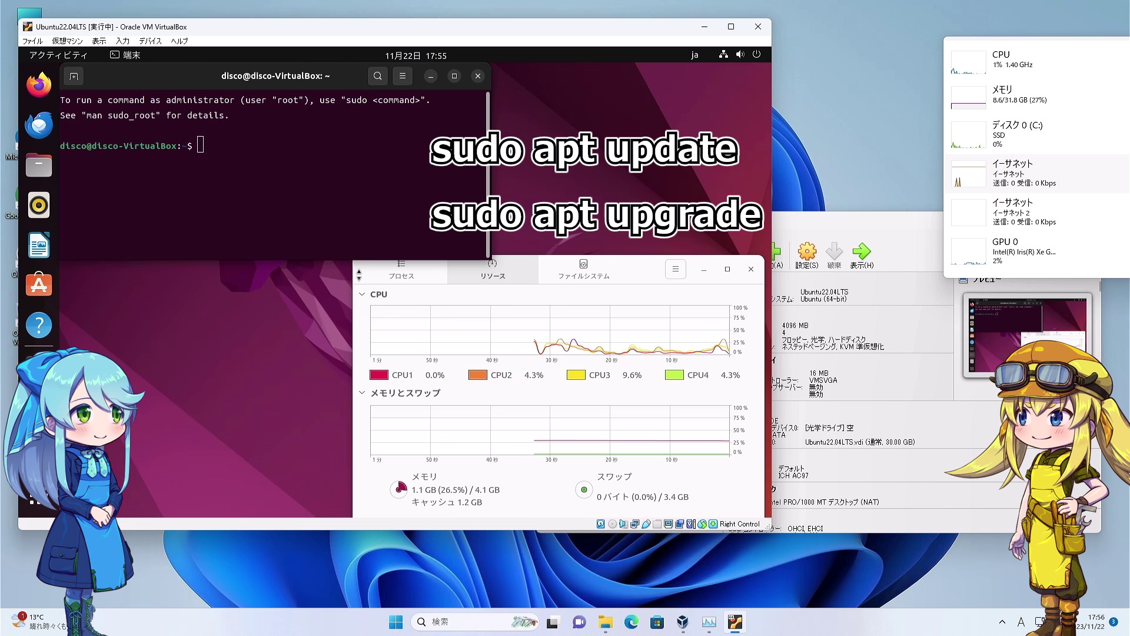
# Run sudo apt update with the password, dismiss Software Updater, and clear the terminal.
pyautogui.write('su')
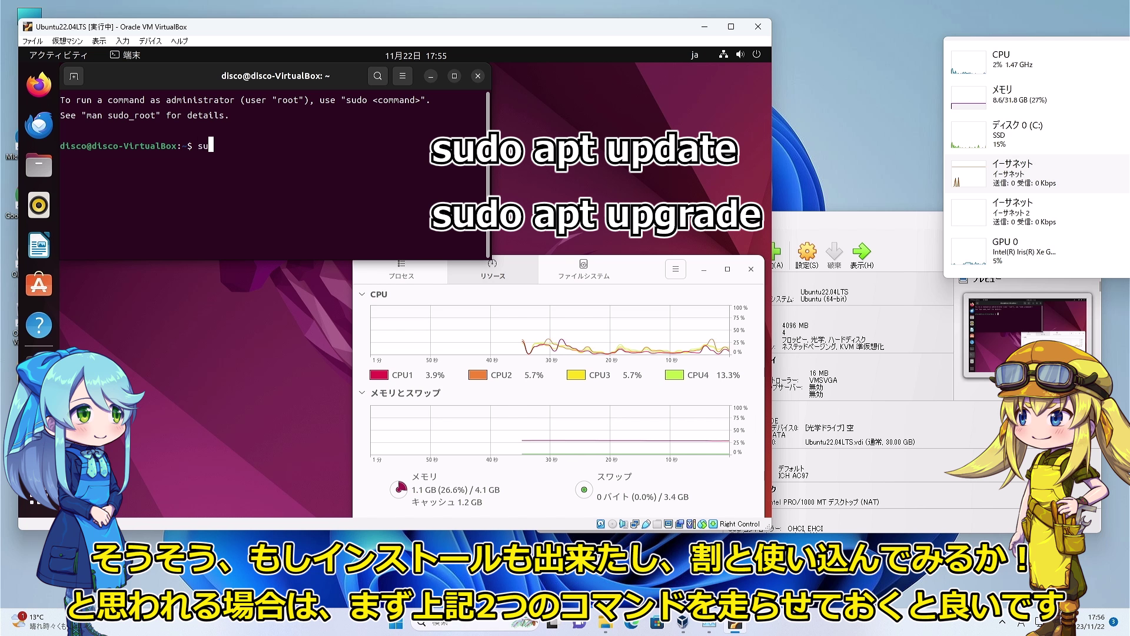
pyautogui.write('do apt update')
pyautogui.press('Return')
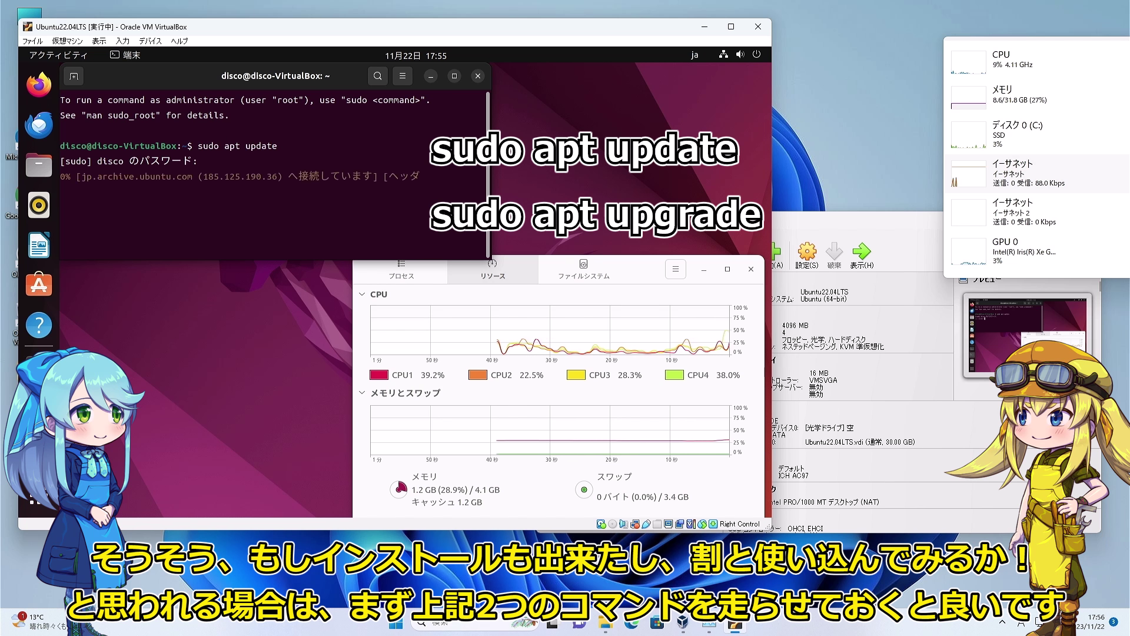
pyautogui.press('Return')
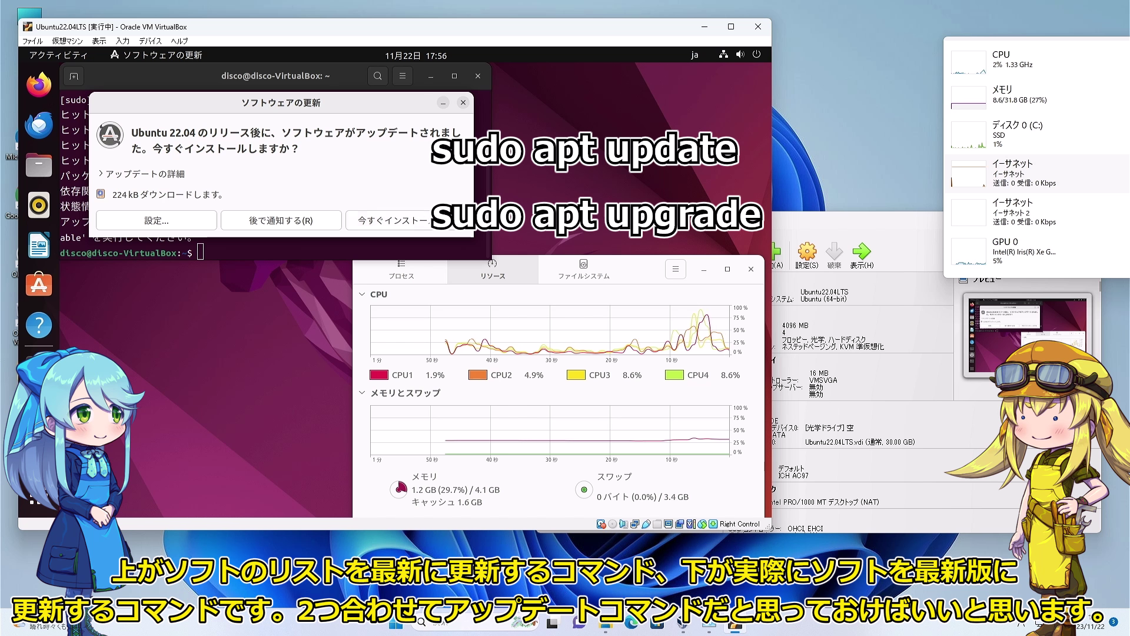
pyautogui.click(462, 103)
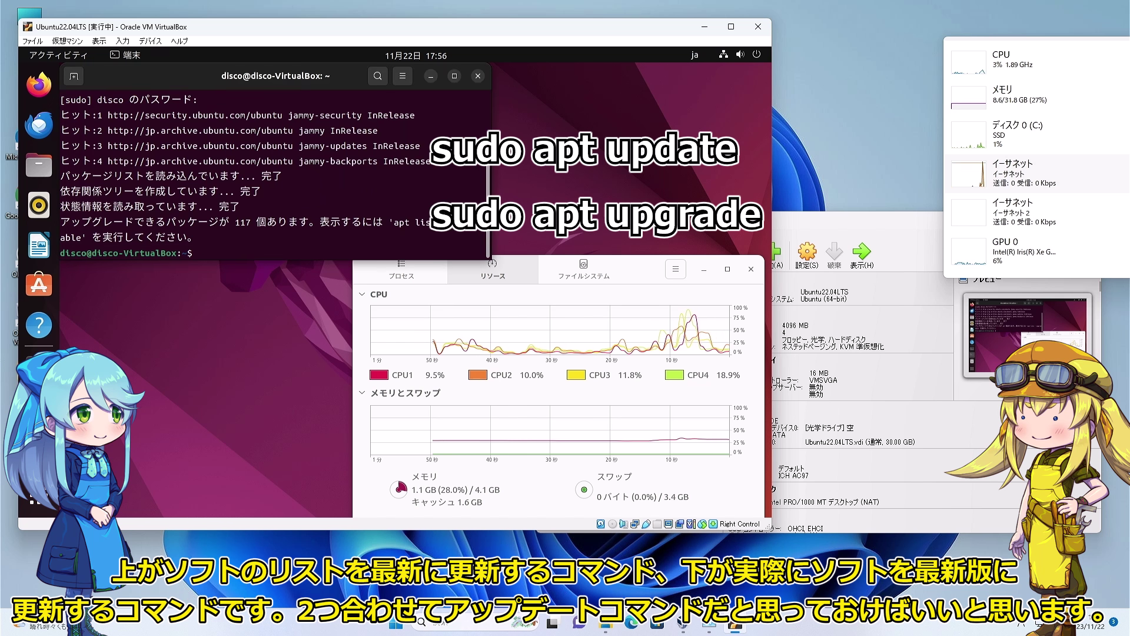
pyautogui.write('clear')
pyautogui.press('Return')
pyautogui.press('Return')
# Run sudo apt upgrade confirming with y, then finish creating the Ubuntu Budgie VM.
pyautogui.write('sudo apt')
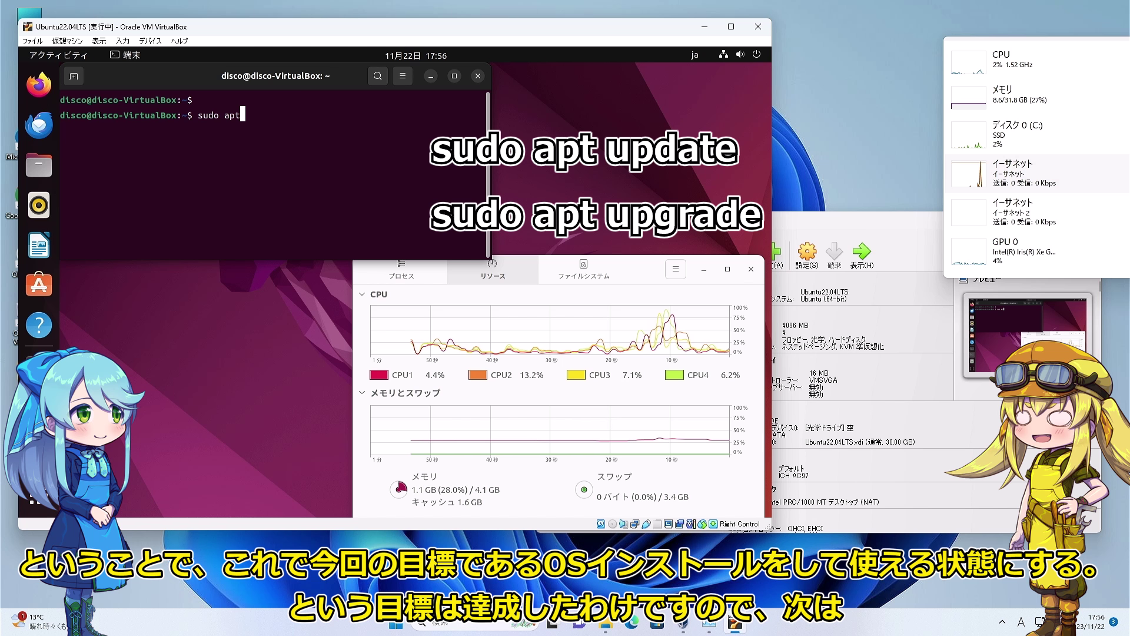
pyautogui.write(' upgrade')
pyautogui.press('Return')
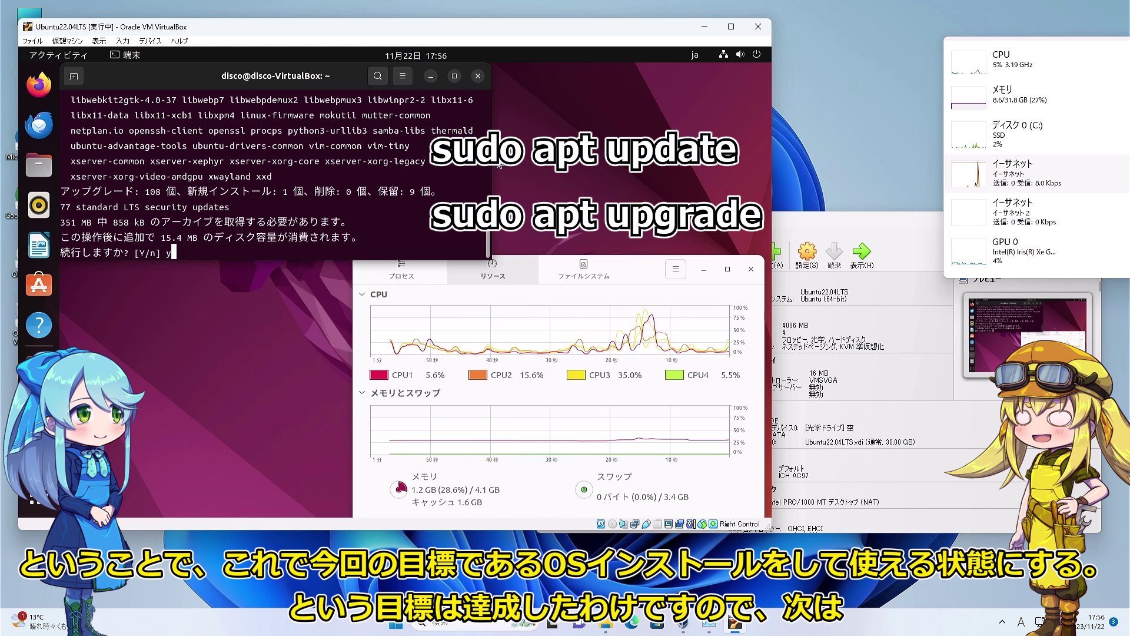
pyautogui.write('y')
pyautogui.press('Return')
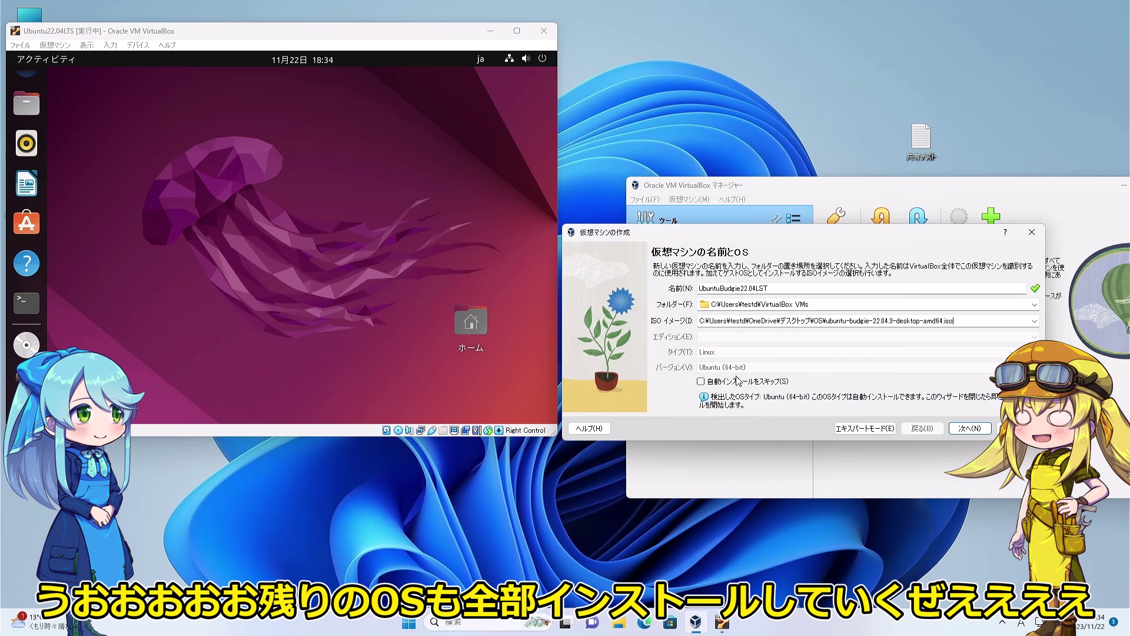
pyautogui.click(970, 429)
pyautogui.click(970, 429)
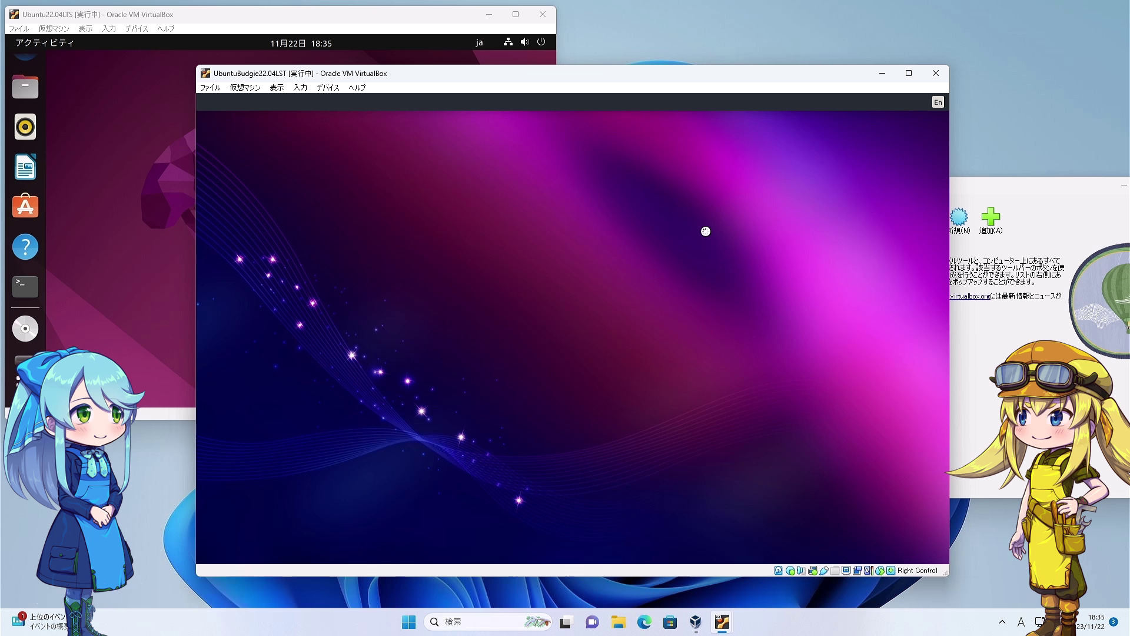
# Start Ubuntu Budgie's Japanese install on the erased disk, and pick the Kubuntu ISO for a new VM.
pyautogui.scroll(-10, 387, 314)
pyautogui.scroll(-5, 386, 313)
pyautogui.click(353, 394)
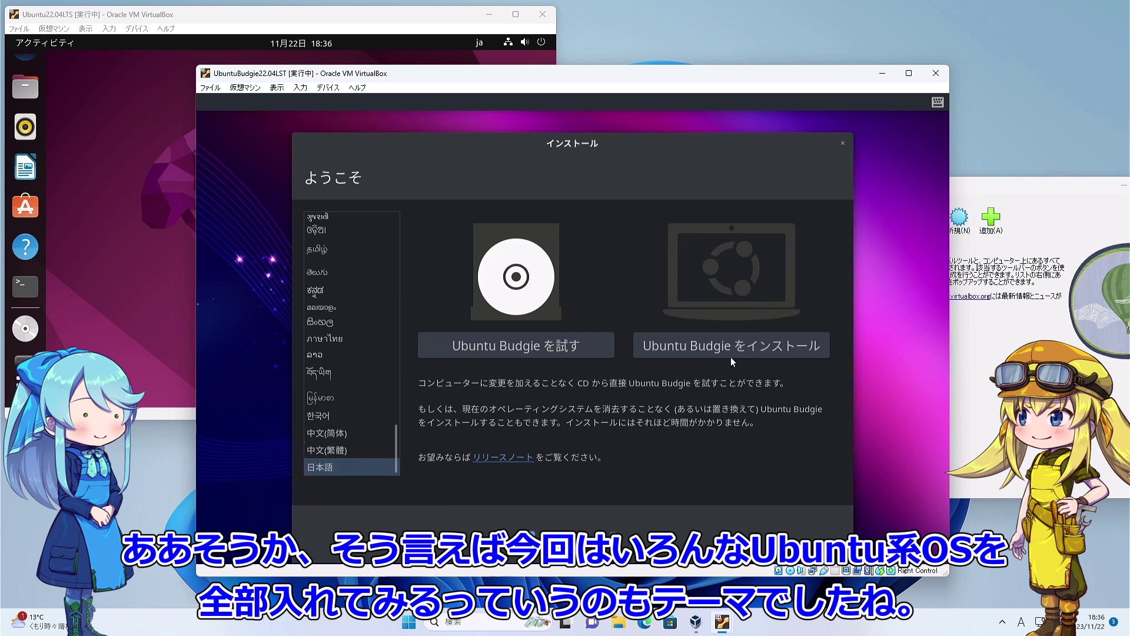
pyautogui.click(724, 344)
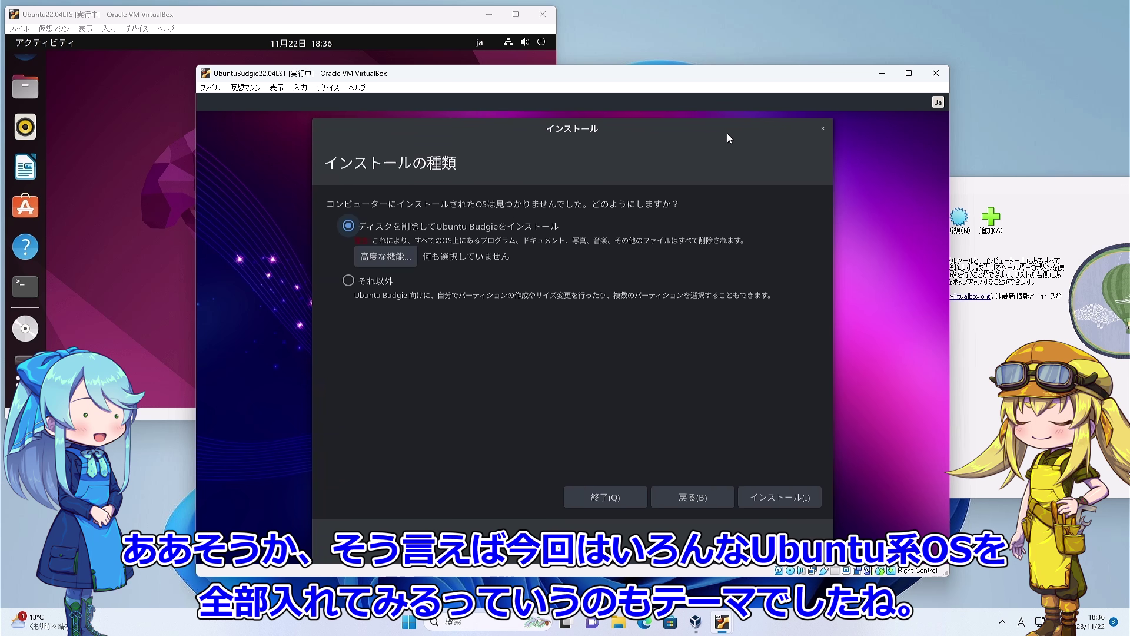
pyautogui.press('Return')
pyautogui.click(754, 445)
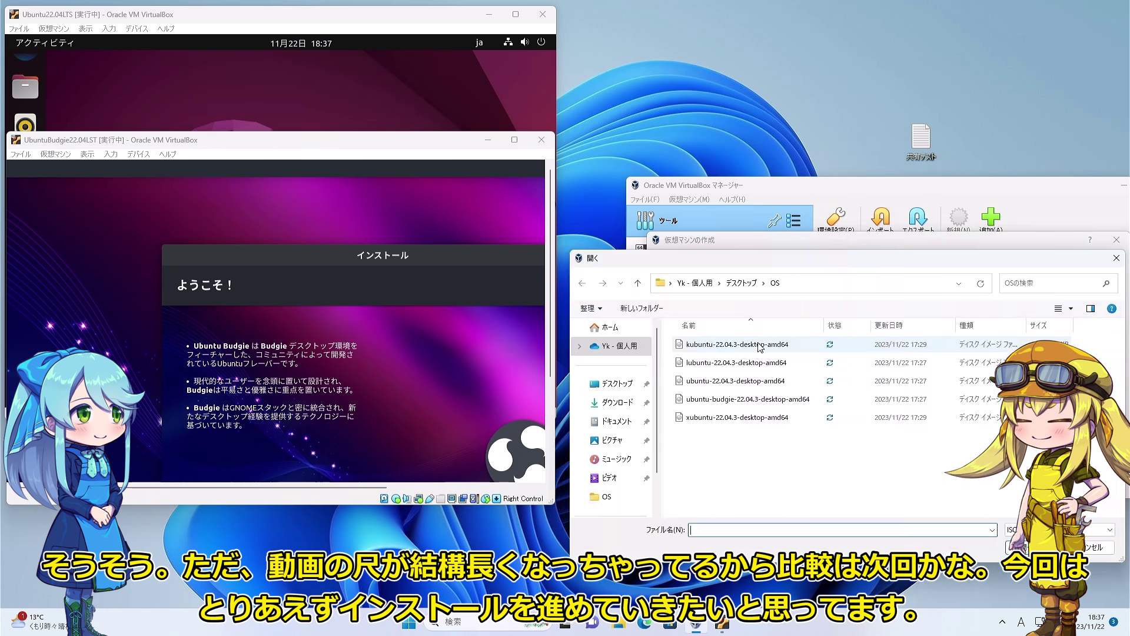
pyautogui.doubleClick(737, 344)
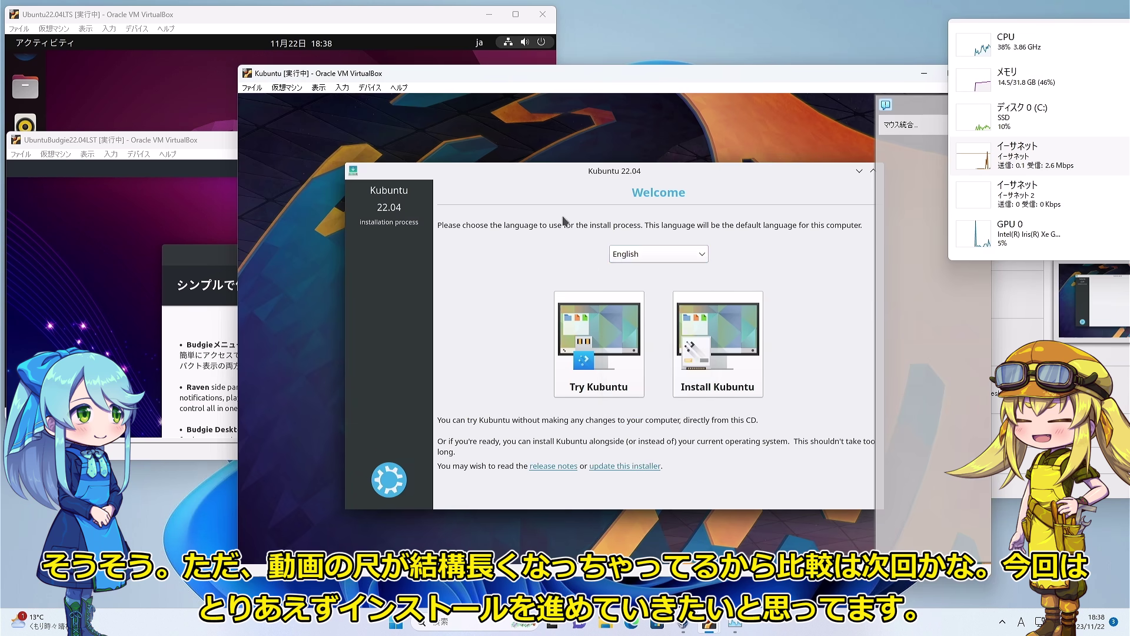
# Step through Kubuntu's opening pages, start the install, and continue past the user details.
pyautogui.click(653, 252)
pyautogui.click(783, 535)
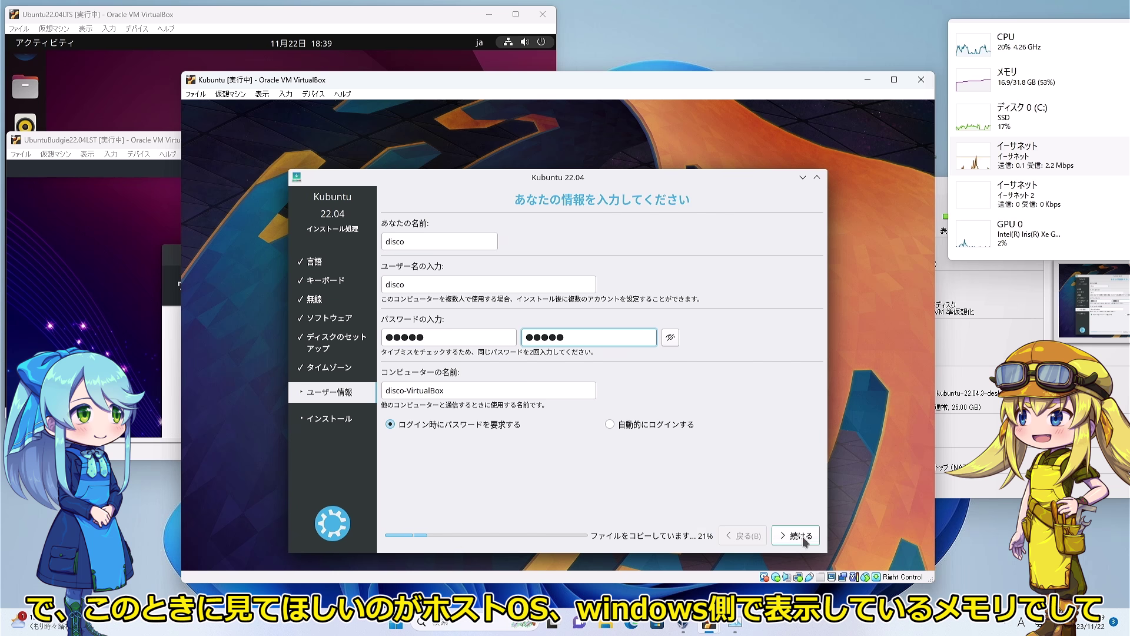
pyautogui.click(796, 535)
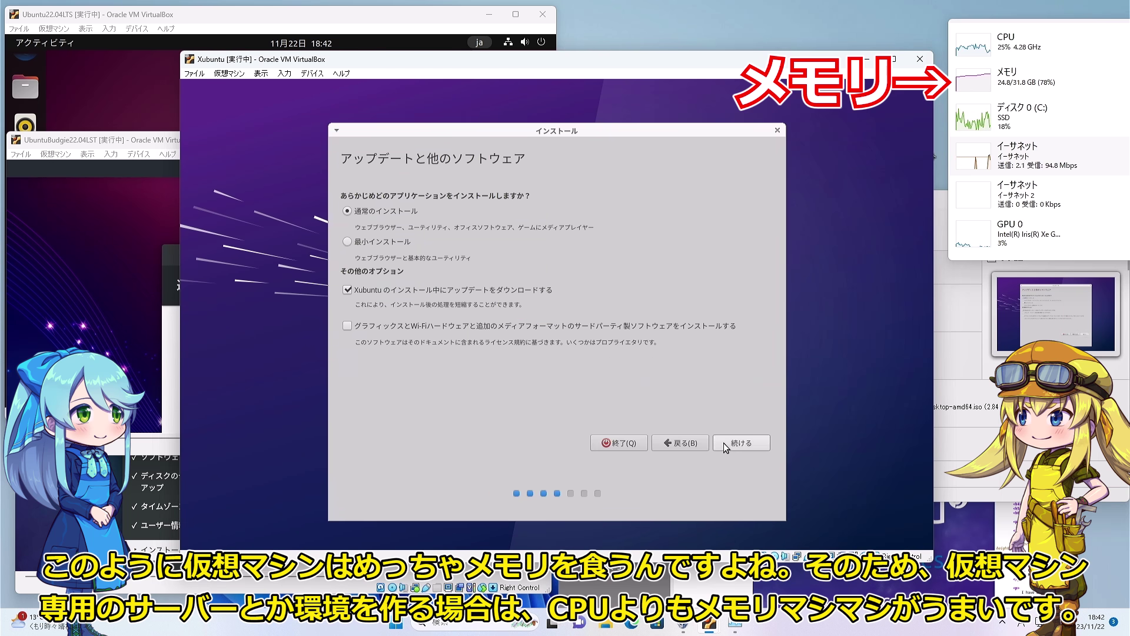
# Take Xubuntu's installer past updates, erase-disk install, Tokyo timezone and user details.
pyautogui.click(722, 443)
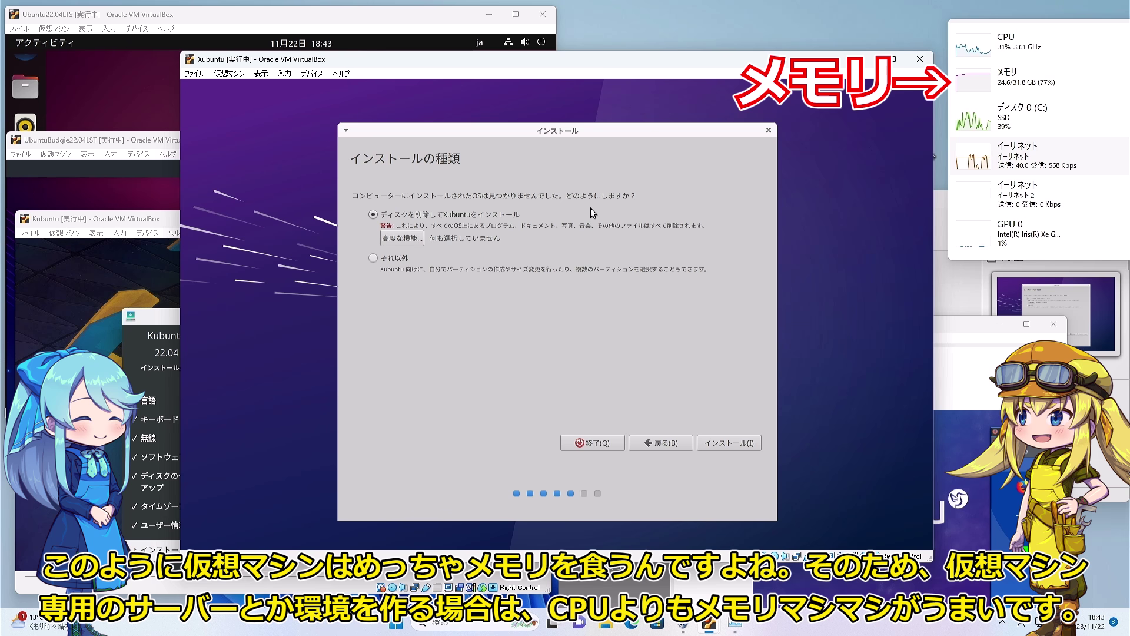
pyautogui.click(743, 442)
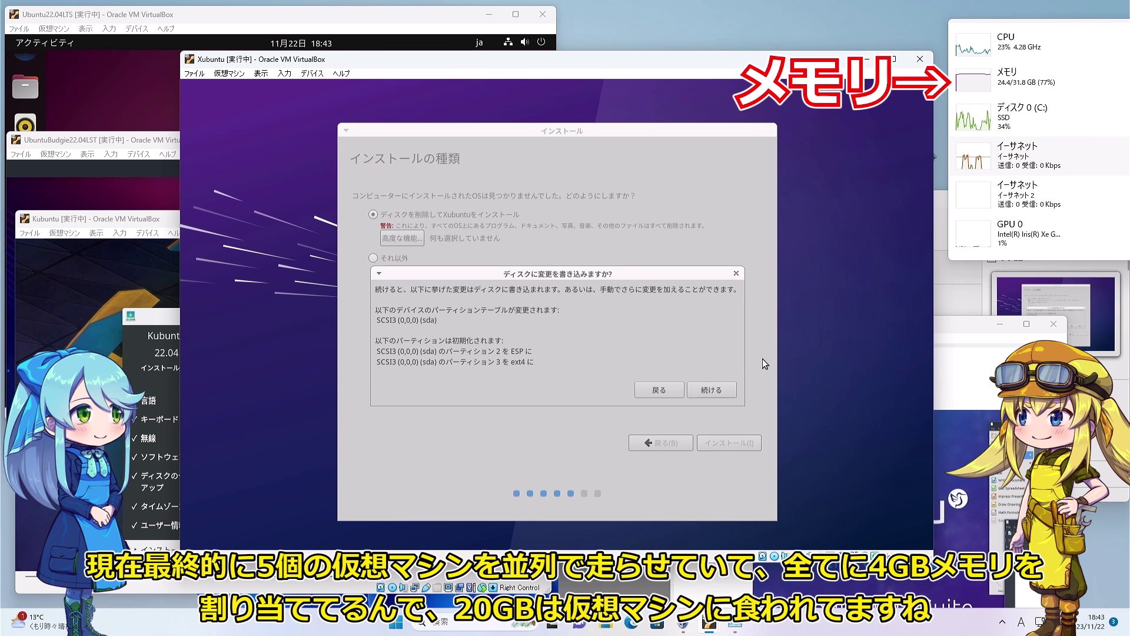
pyautogui.press('Escape')
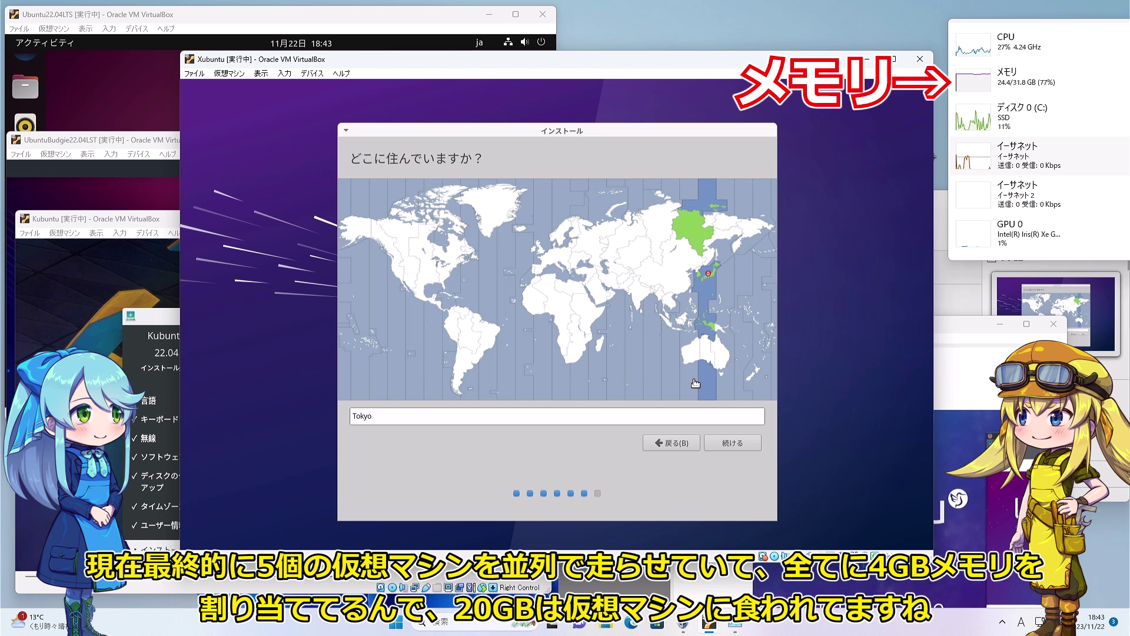
pyautogui.click(730, 443)
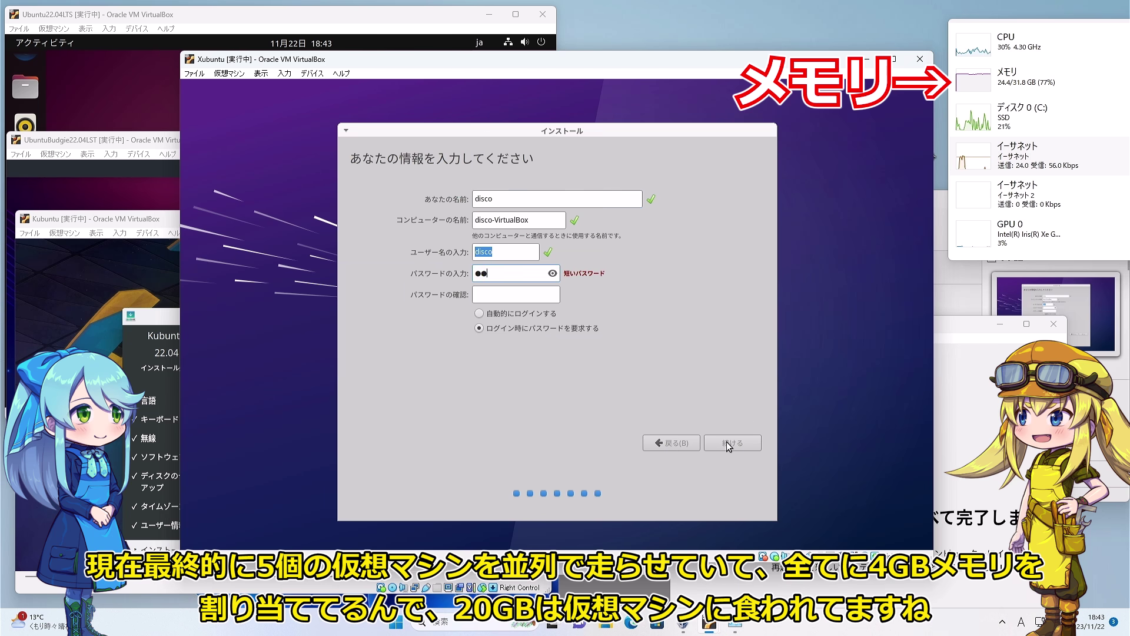
pyautogui.click(726, 442)
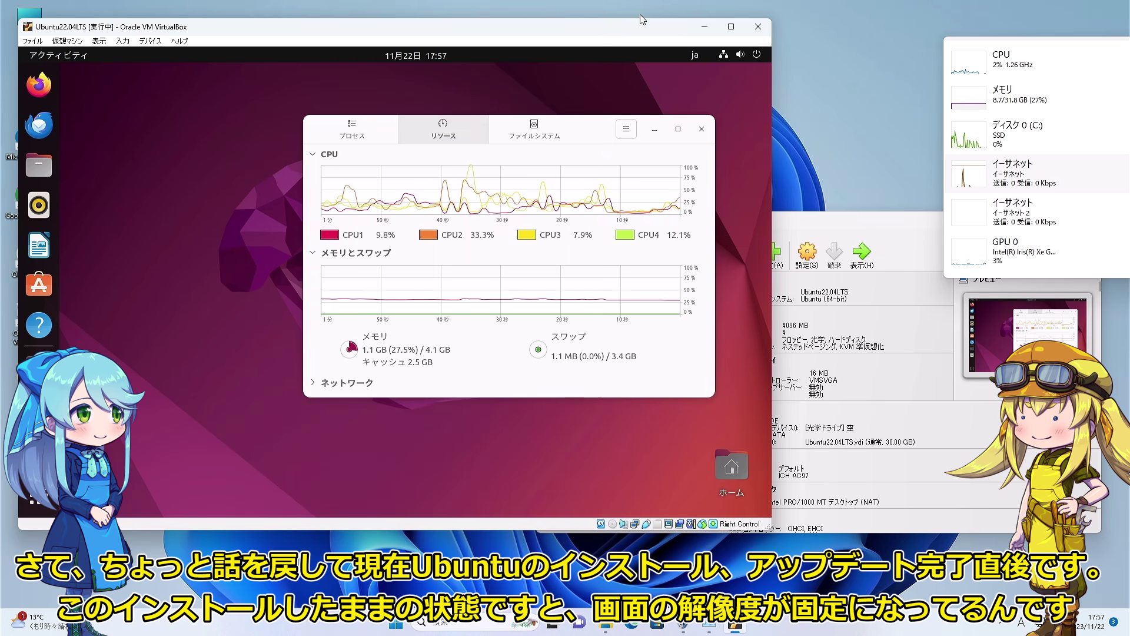
# Toggle the Ubuntu VM window between maximised and restored, and expand Task Manager.
pyautogui.doubleClick(695, 23)
pyautogui.moveTo(692, 10); pyautogui.dragTo(413, 6)
pyautogui.rightClick(303, 200)
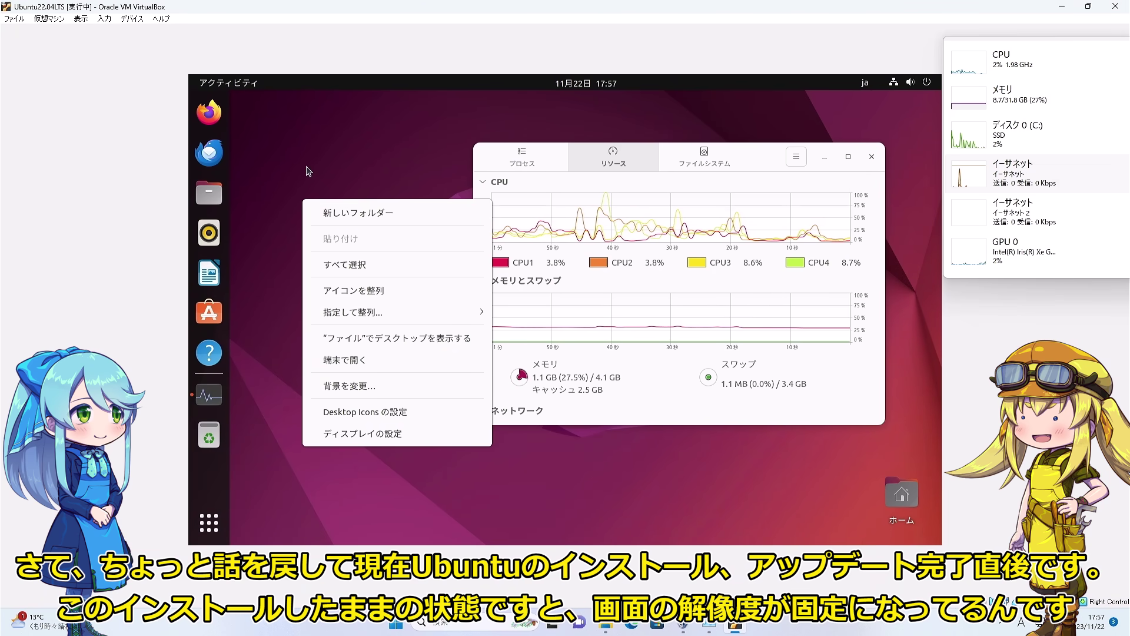
pyautogui.click(306, 171)
pyautogui.click(1088, 6)
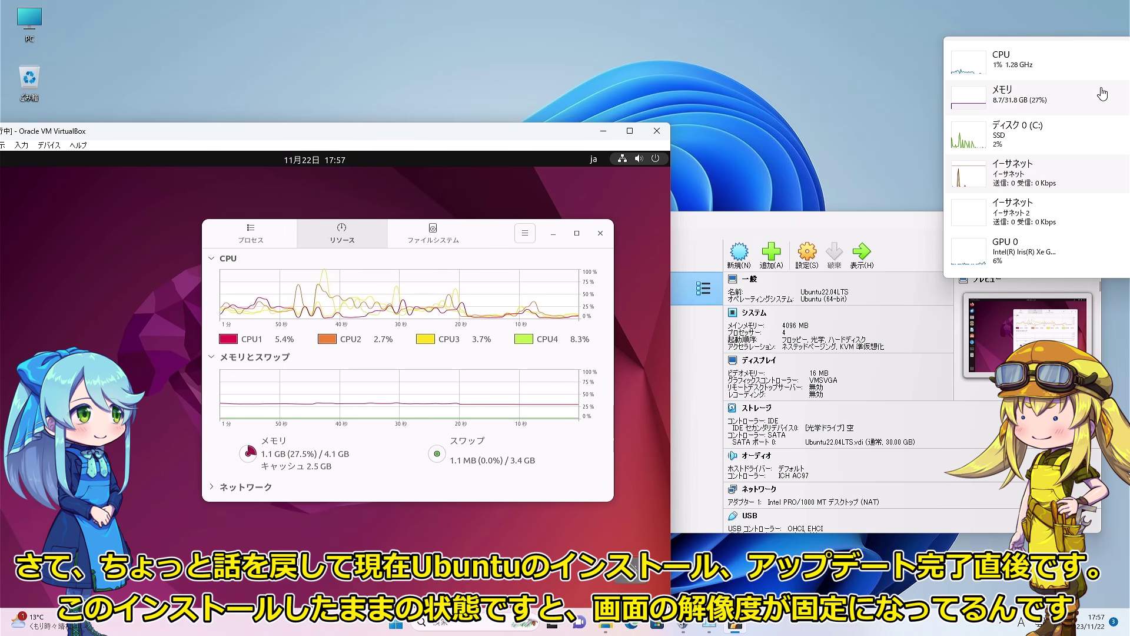
pyautogui.doubleClick(1102, 94)
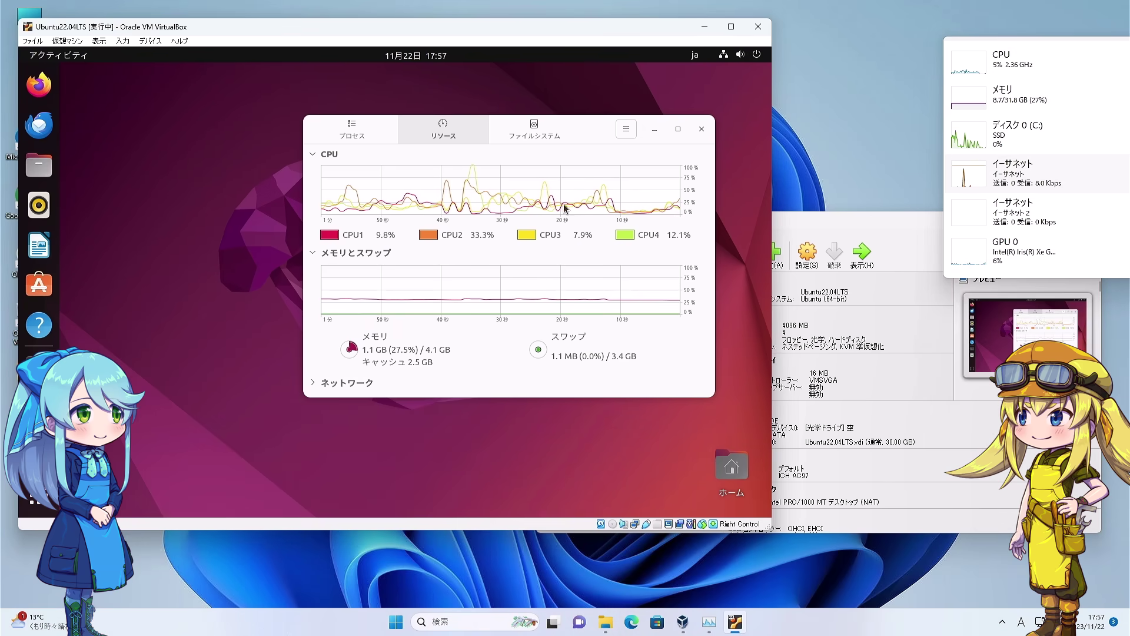
# Maximise and restore the VM window again, then reopen Task Manager's full window.
pyautogui.click(731, 26)
pyautogui.moveTo(710, 6); pyautogui.dragTo(415, 85)
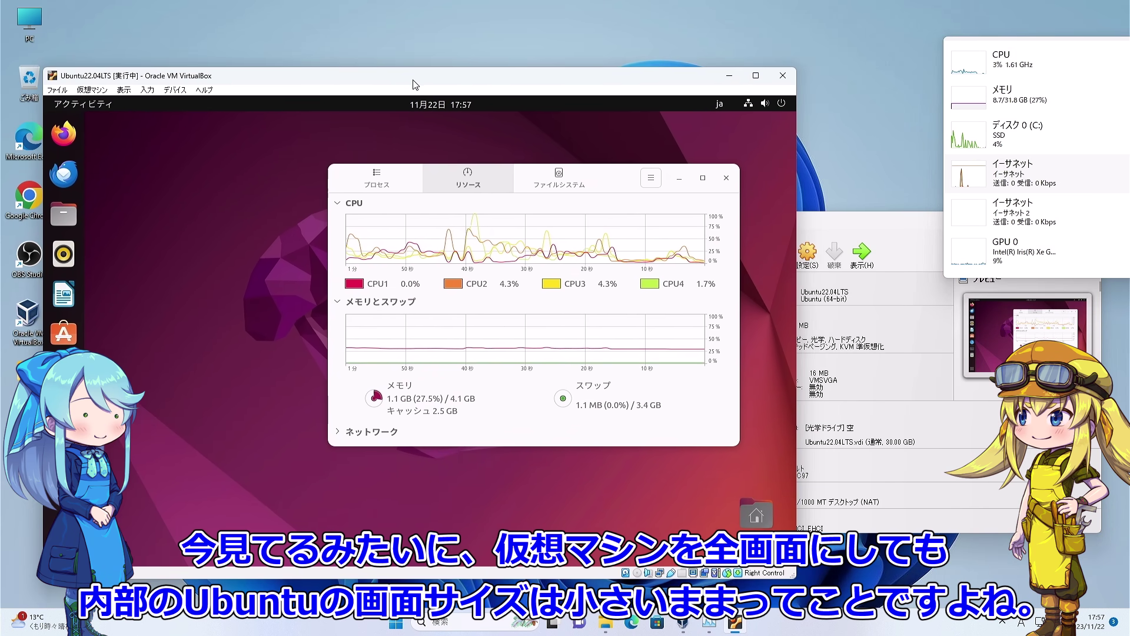
pyautogui.doubleClick(413, 81)
pyautogui.rightClick(302, 203)
pyautogui.click(301, 204)
pyautogui.moveTo(353, 7); pyautogui.dragTo(268, 131)
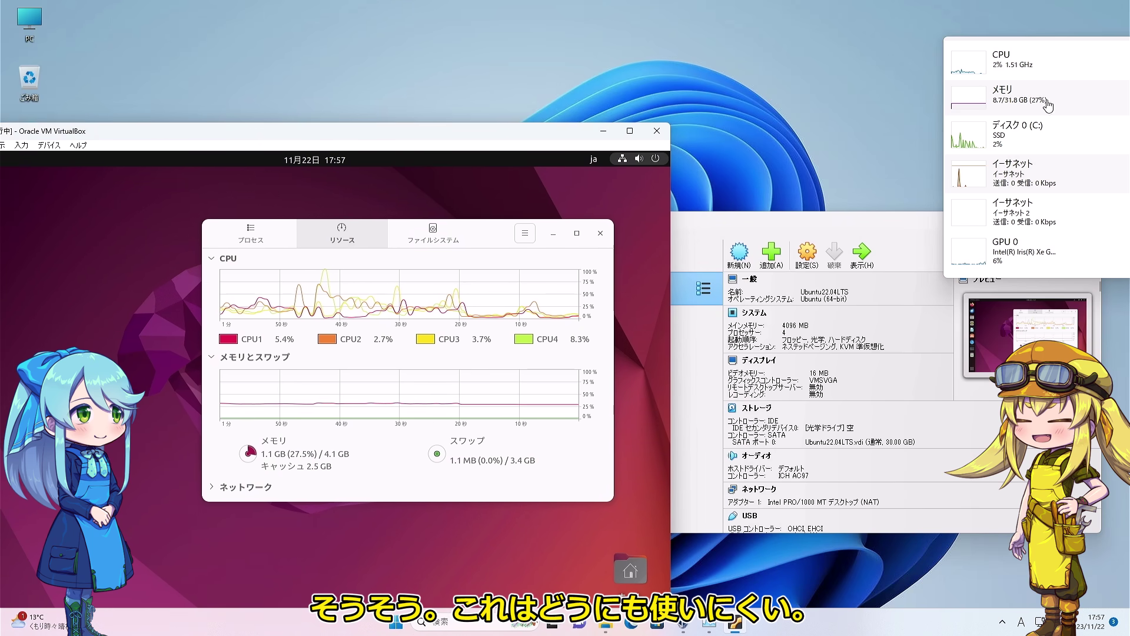
pyautogui.doubleClick(1098, 96)
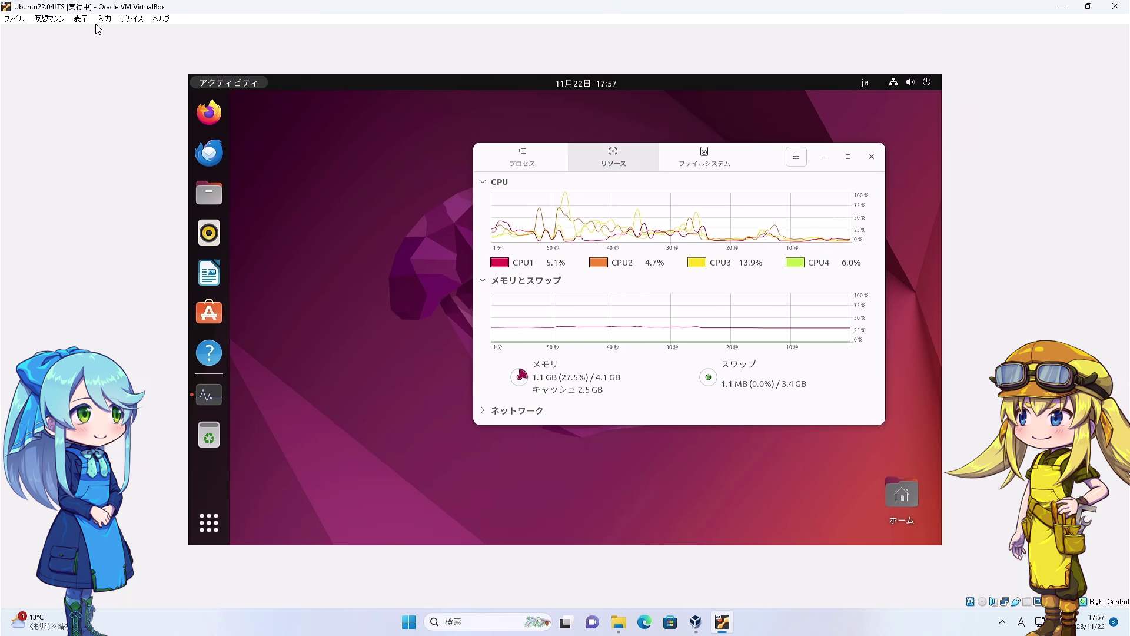
# Switch the VM to Full-screen Mode from the View menu and confirm the dialog.
pyautogui.click(81, 18)
pyautogui.click(102, 36)
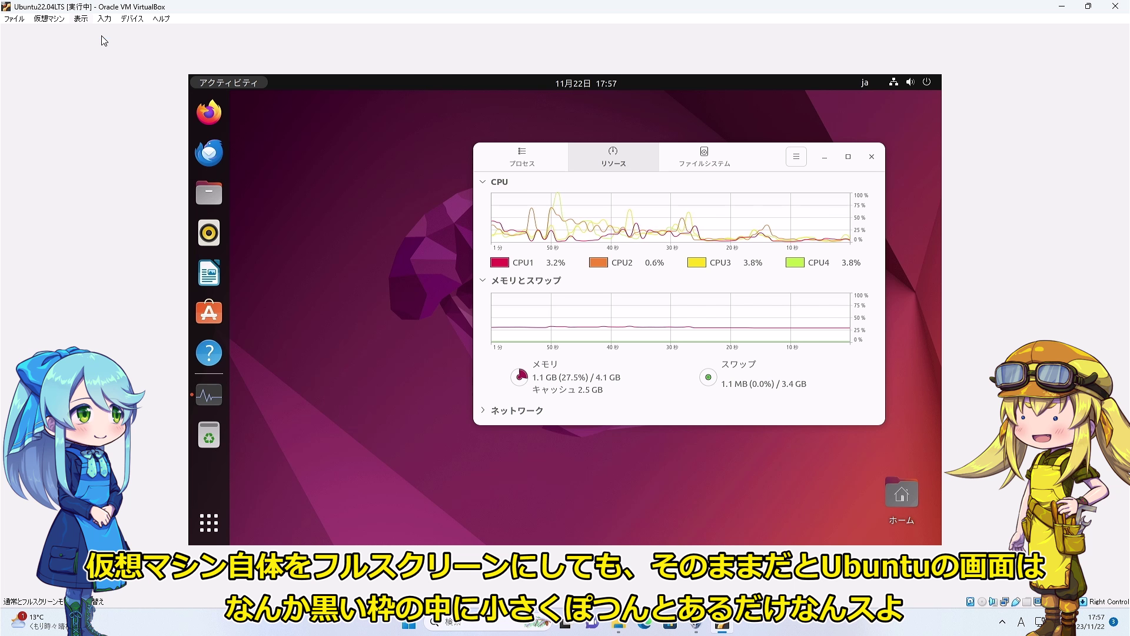
pyautogui.press('Return')
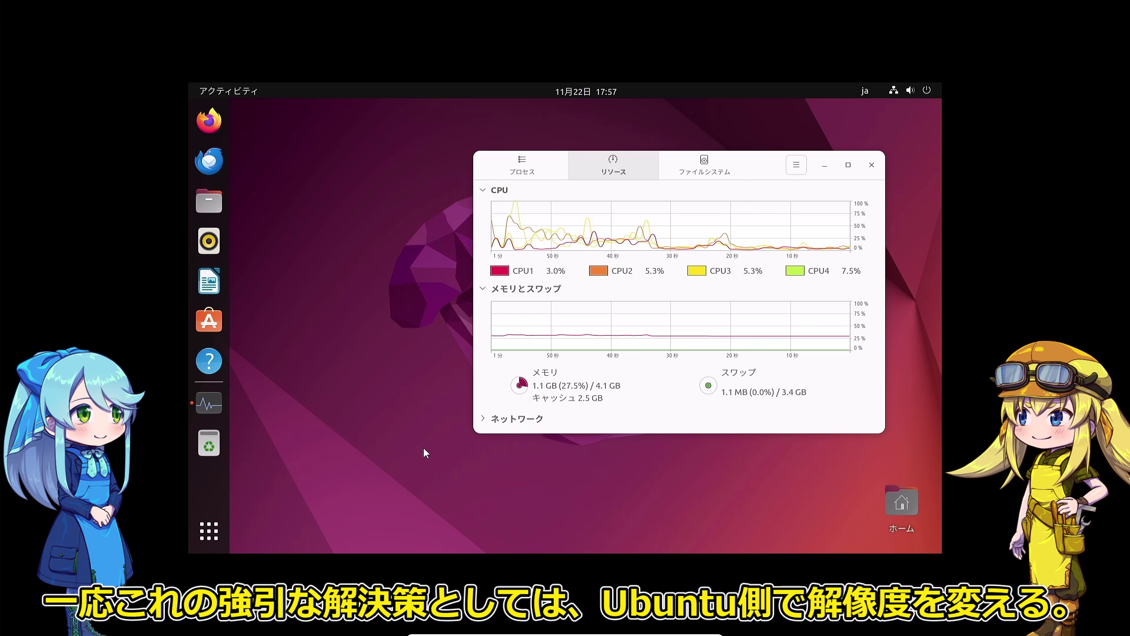
# Set the guest display resolution to 1920×1080 in Ubuntu Settings, apply and keep it.
pyautogui.rightClick(354, 372)
pyautogui.click(376, 362)
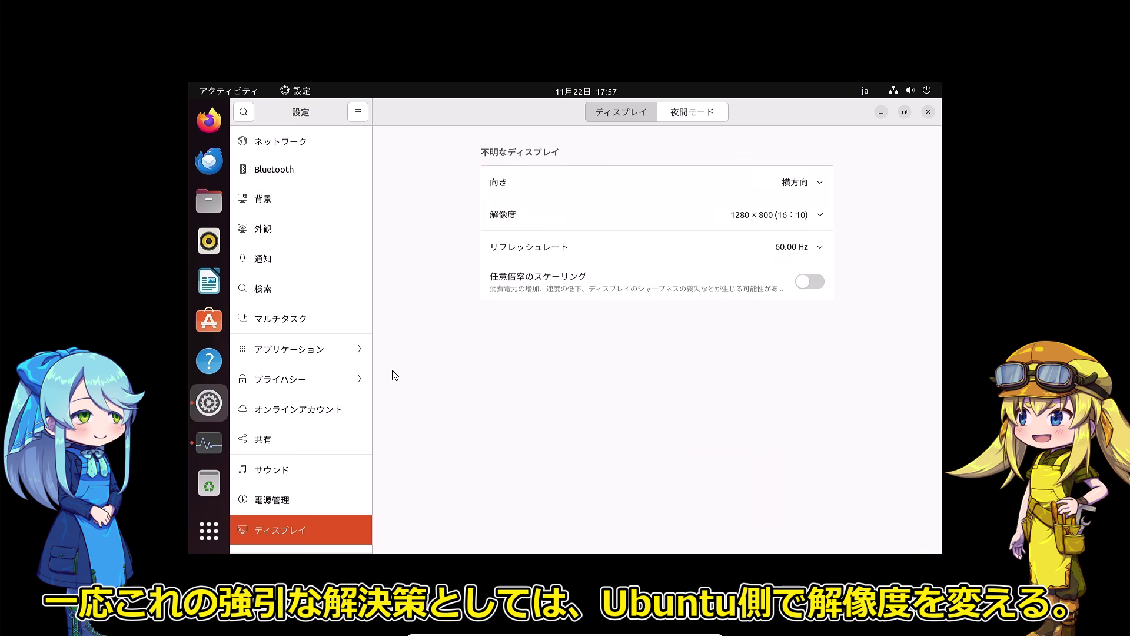
pyautogui.doubleClick(489, 121)
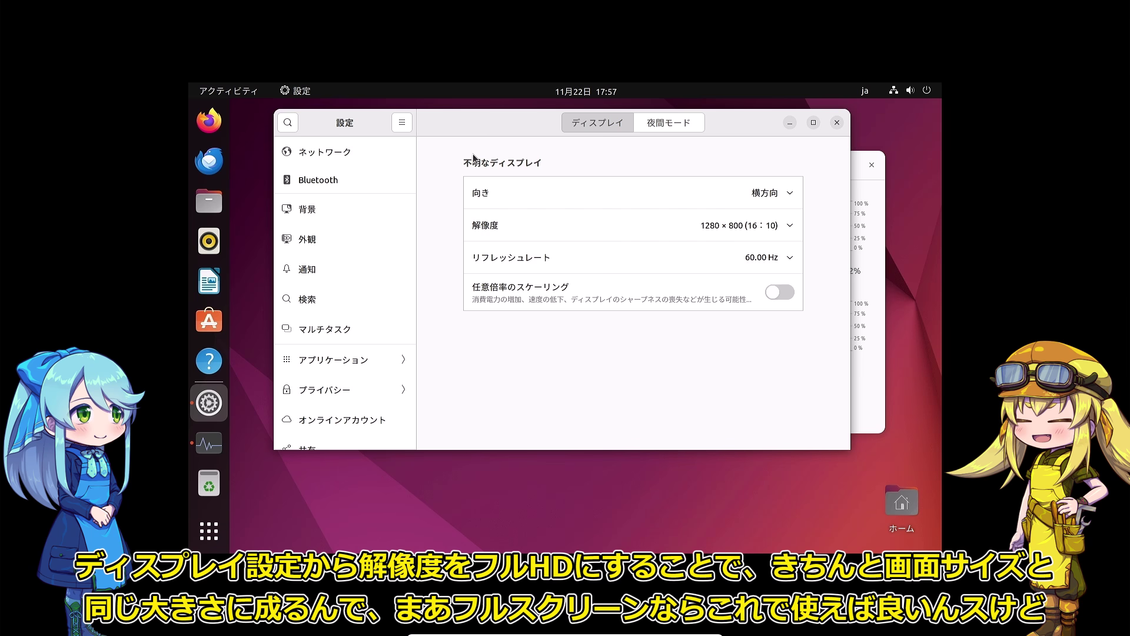
pyautogui.click(791, 227)
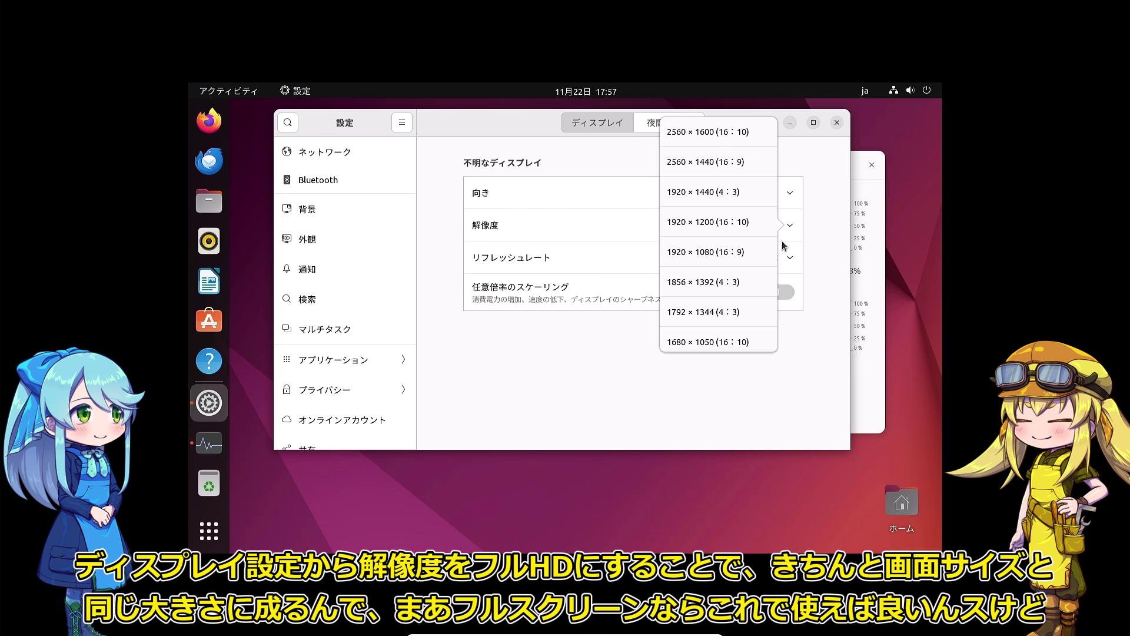
pyautogui.click(723, 257)
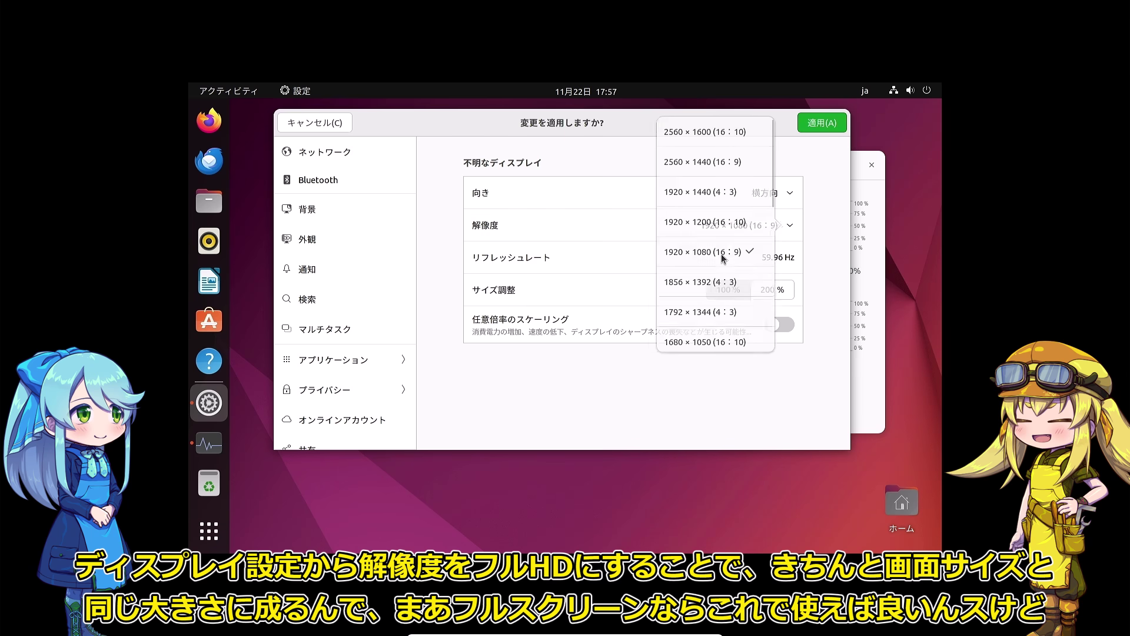
pyautogui.click(812, 128)
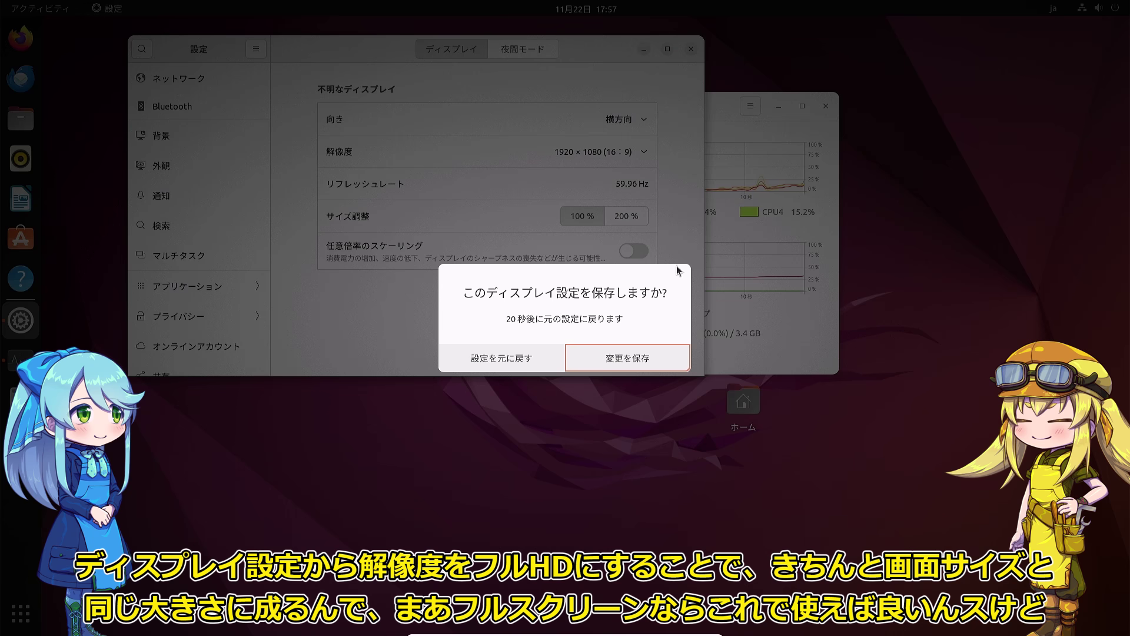
pyautogui.click(641, 359)
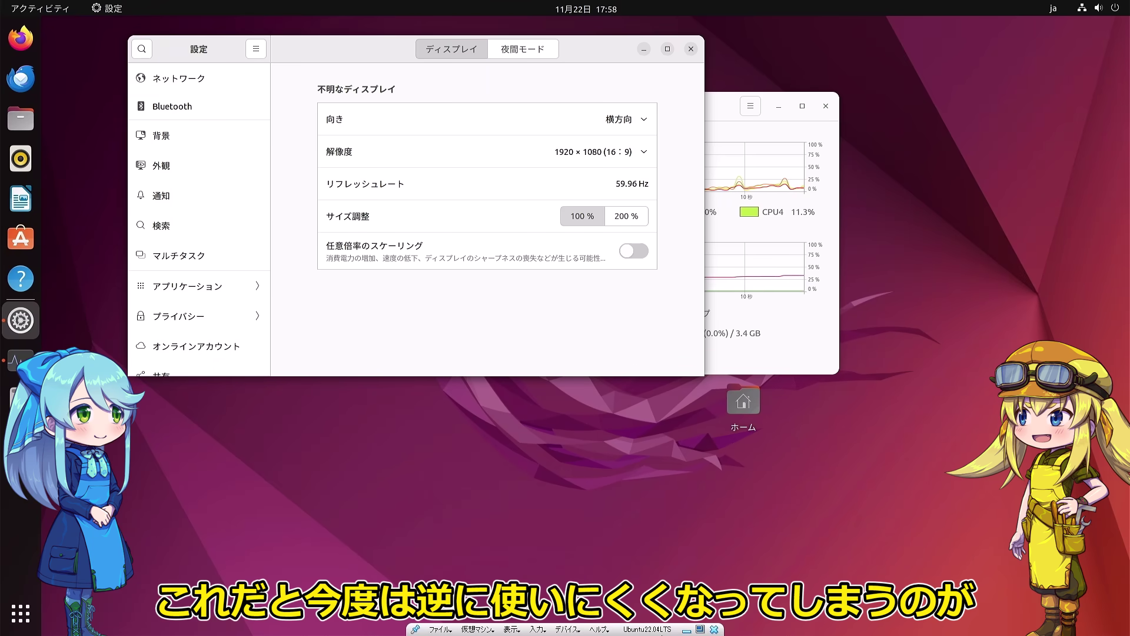
# Leave fullscreen, enlarge and maximise the VM window, and close Settings.
pyautogui.click(700, 627)
pyautogui.moveTo(548, 9); pyautogui.dragTo(367, 49)
pyautogui.moveTo(598, 434); pyautogui.dragTo(865, 451)
pyautogui.moveTo(356, 54); pyautogui.dragTo(376, 2)
pyautogui.click(688, 71)
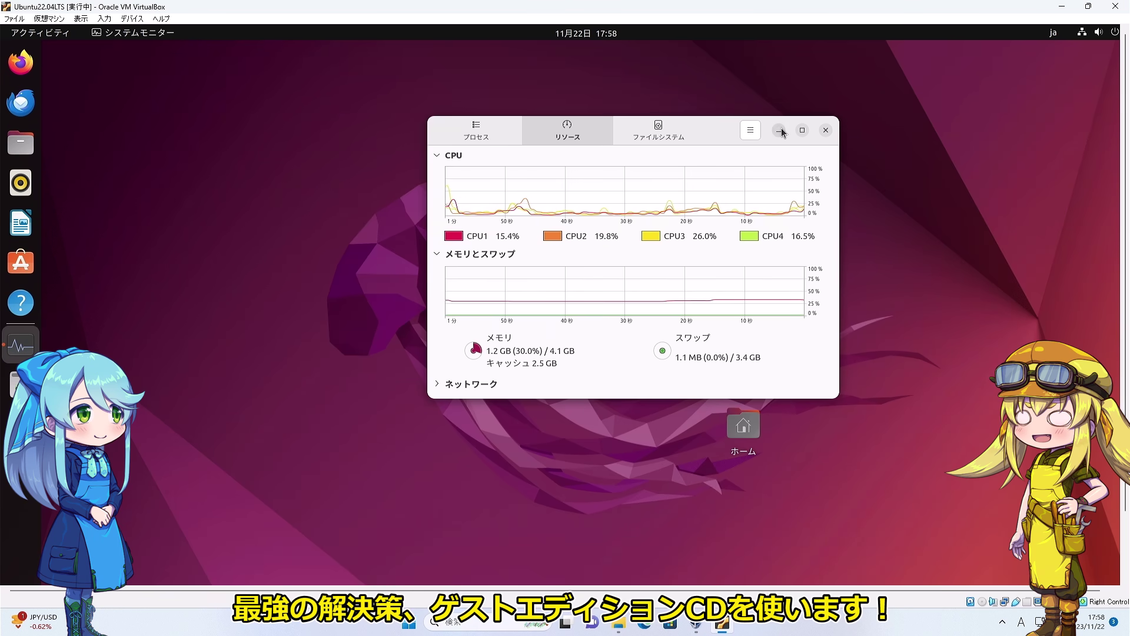
# Move System Monitor aside and insert the Guest Additions CD image from Devices.
pyautogui.moveTo(720, 134); pyautogui.dragTo(995, 293)
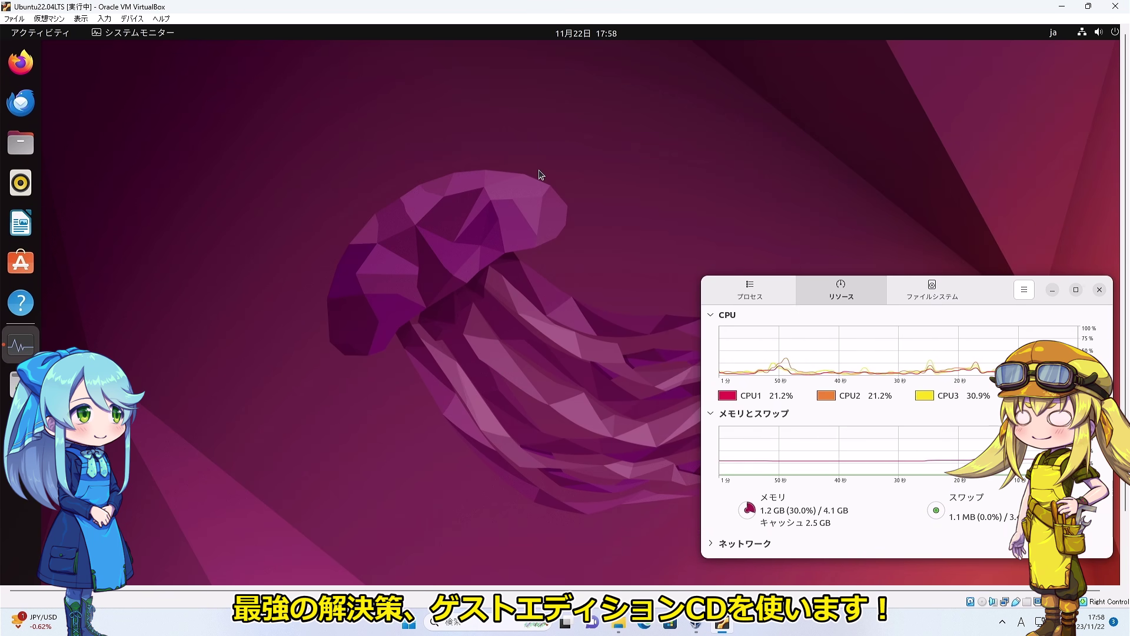
pyautogui.click(527, 175)
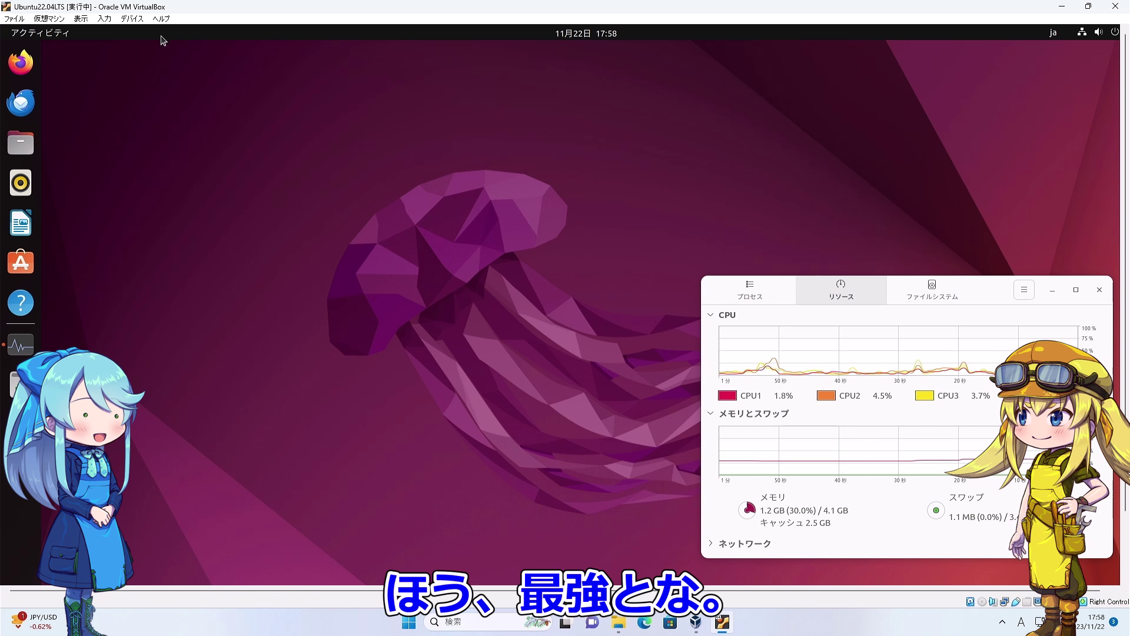
pyautogui.click(131, 18)
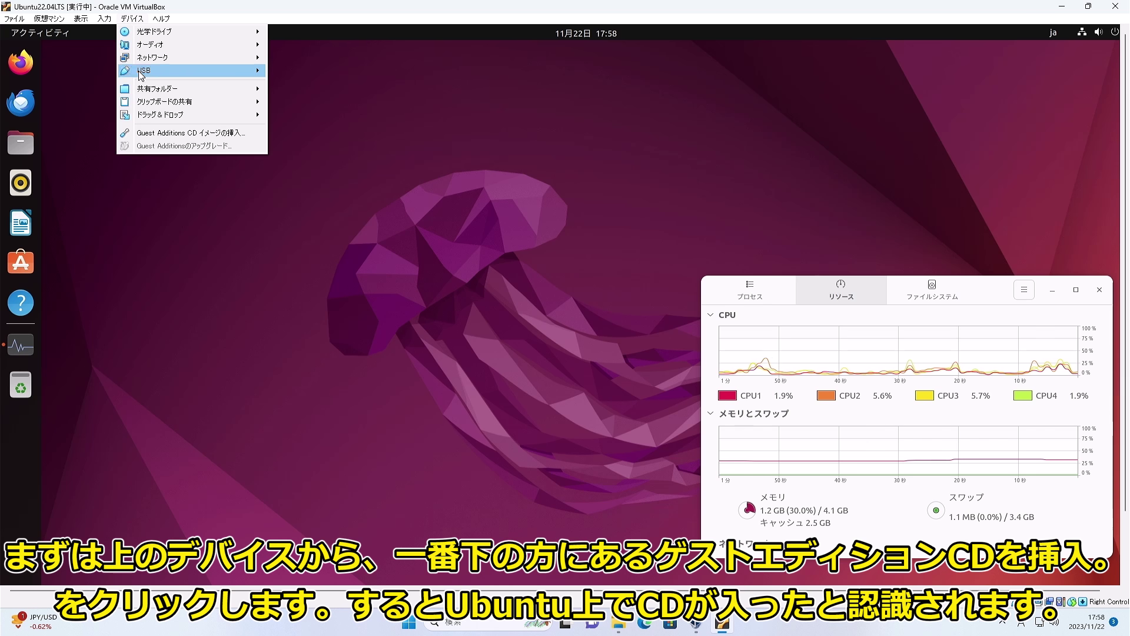
pyautogui.click(149, 134)
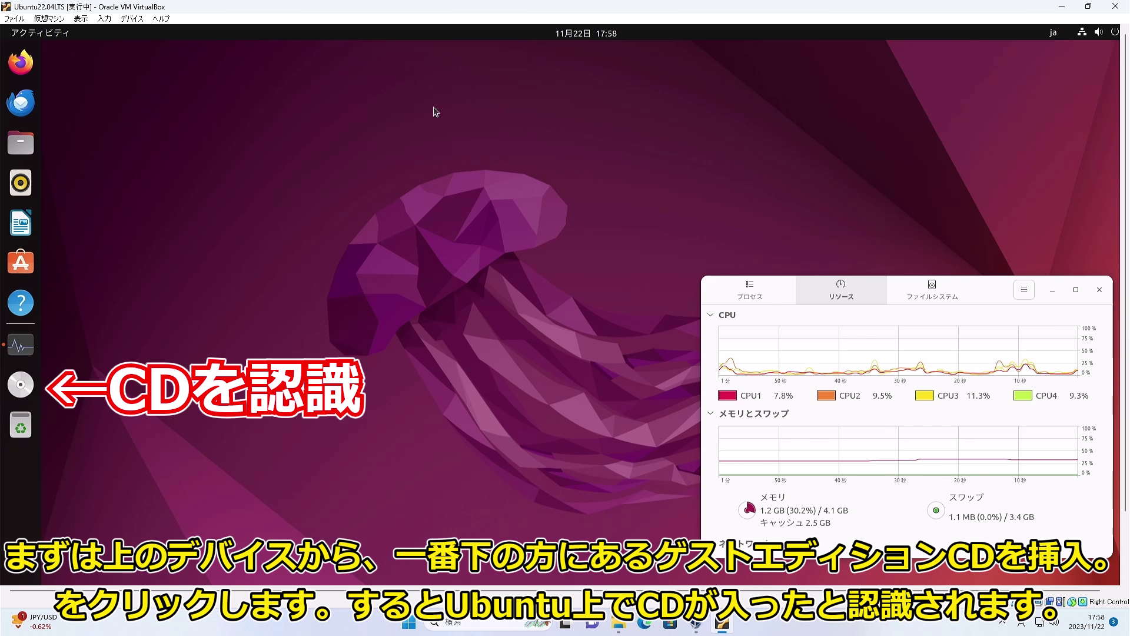
# Open the Guest Additions disc and a terminal in its folder.
pyautogui.click(32, 387)
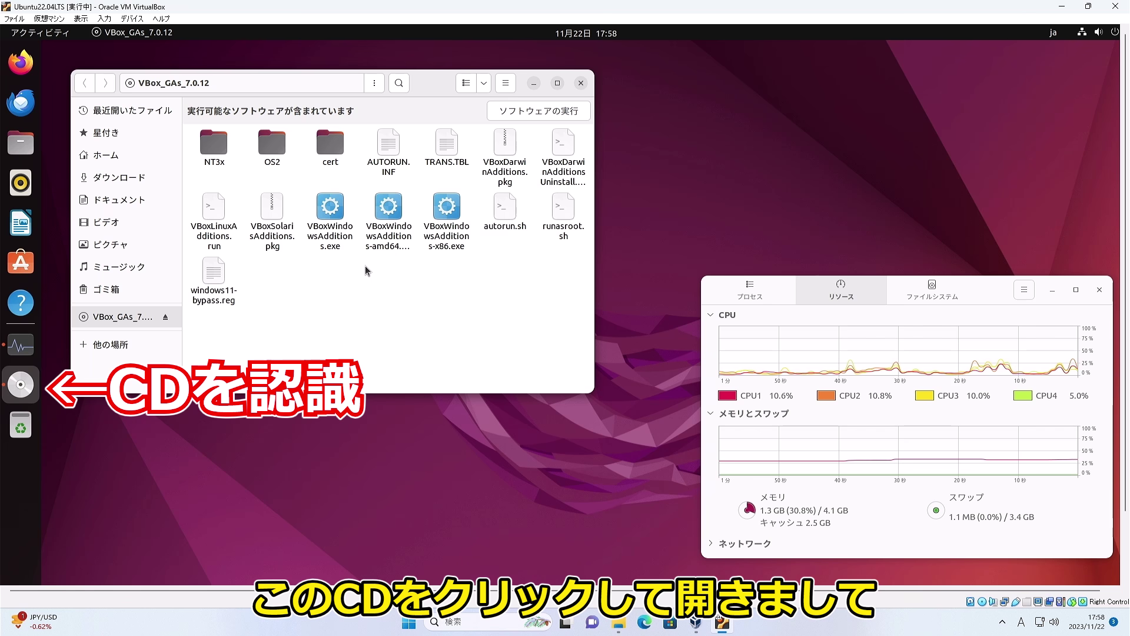
pyautogui.rightClick(383, 296)
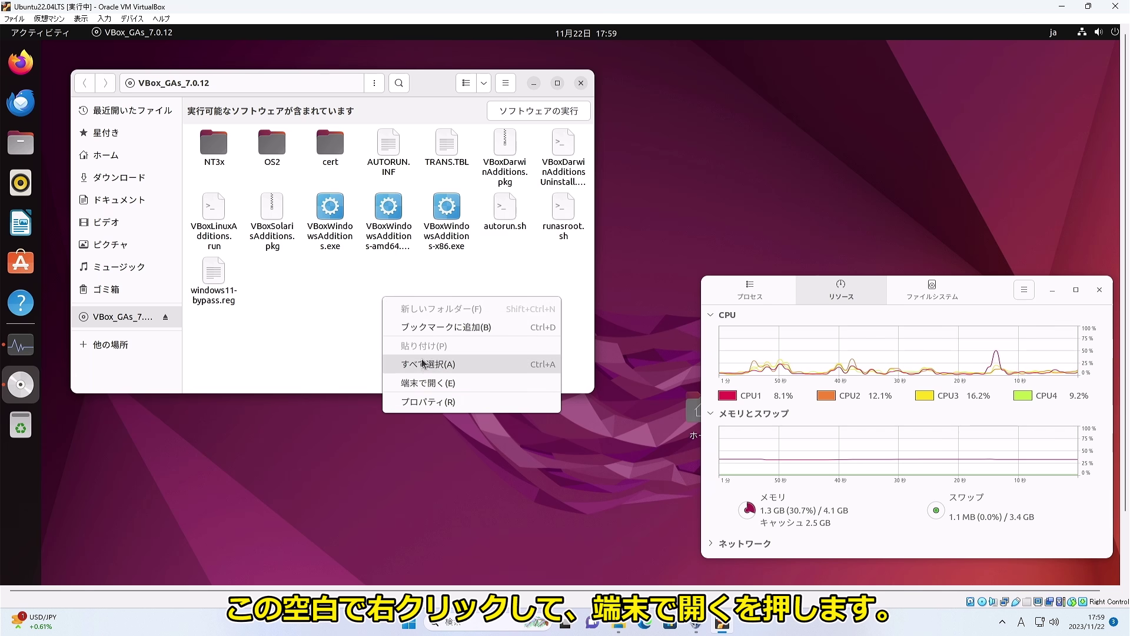
pyautogui.click(422, 382)
pyautogui.moveTo(290, 62); pyautogui.dragTo(849, 160)
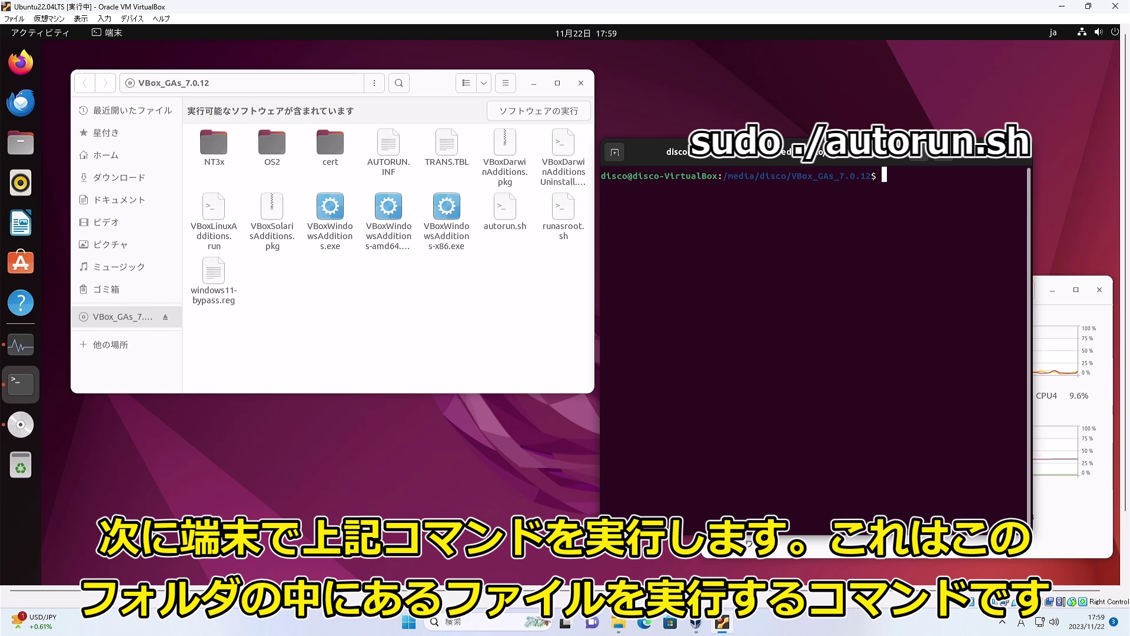
# Run the disc's autorun.sh and authorise it with the account password.
pyautogui.press('Return')
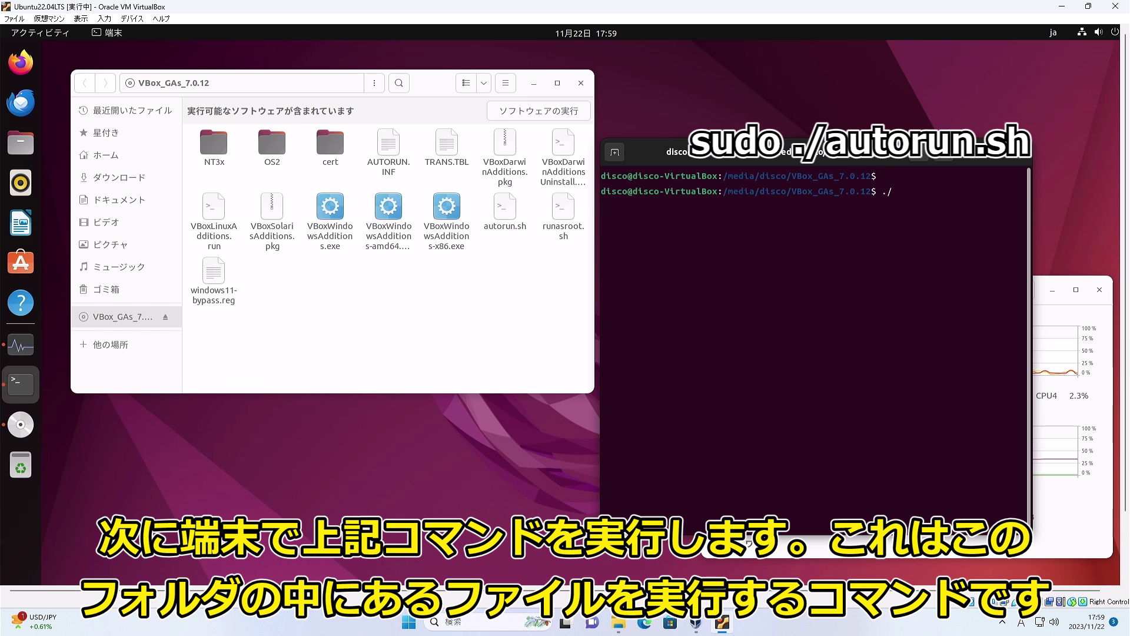
pyautogui.write('./aut')
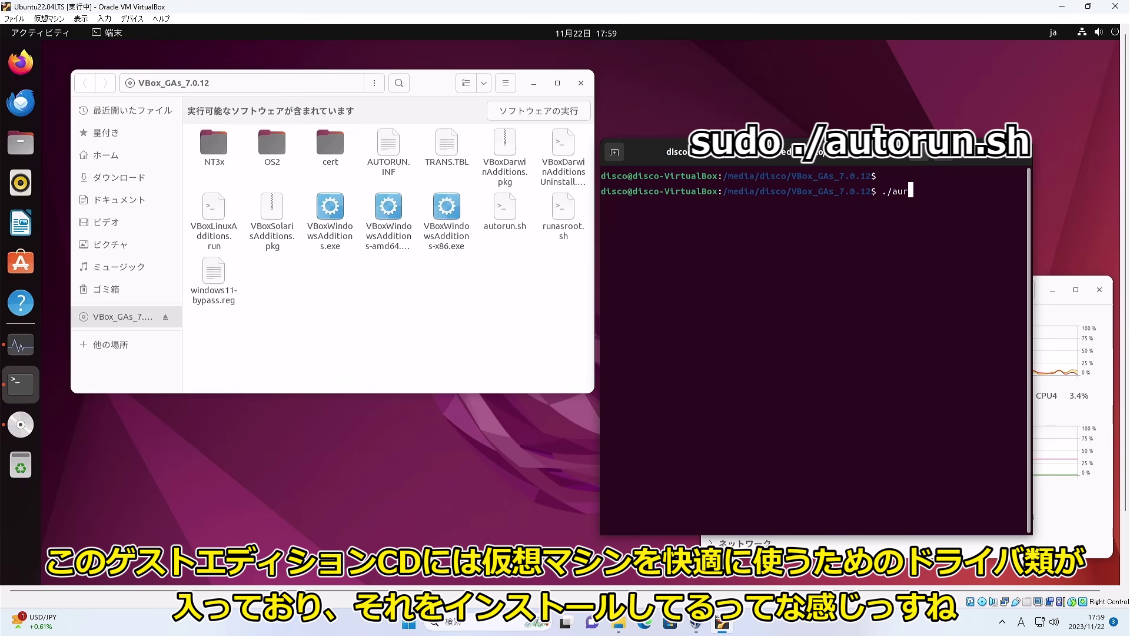
pyautogui.press('Tab')
pyautogui.press('Return')
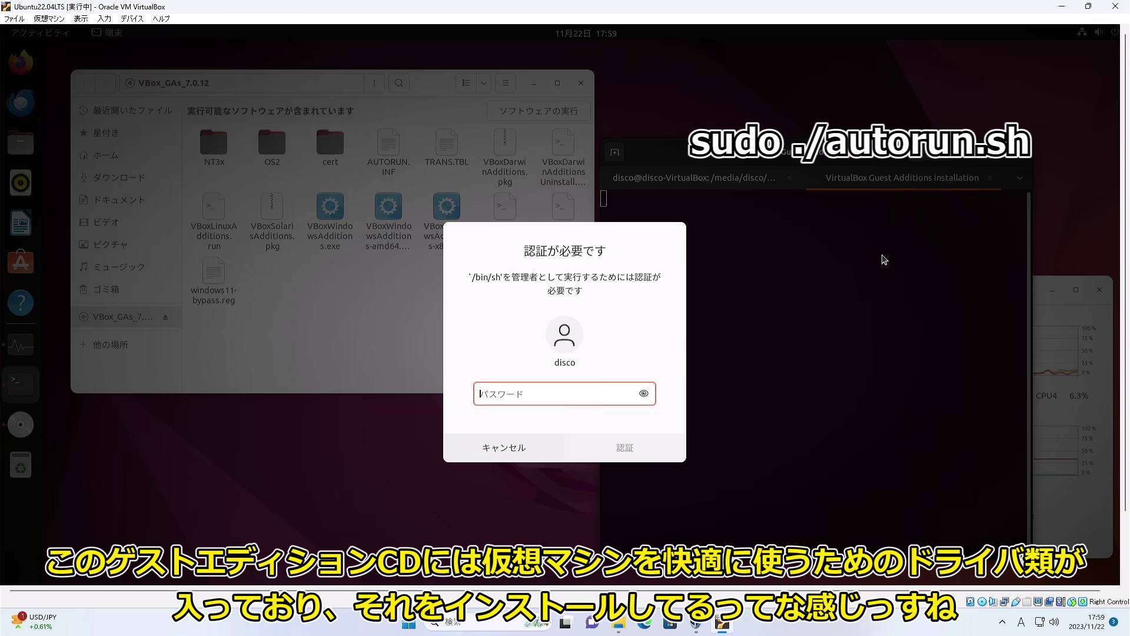
pyautogui.press('Return')
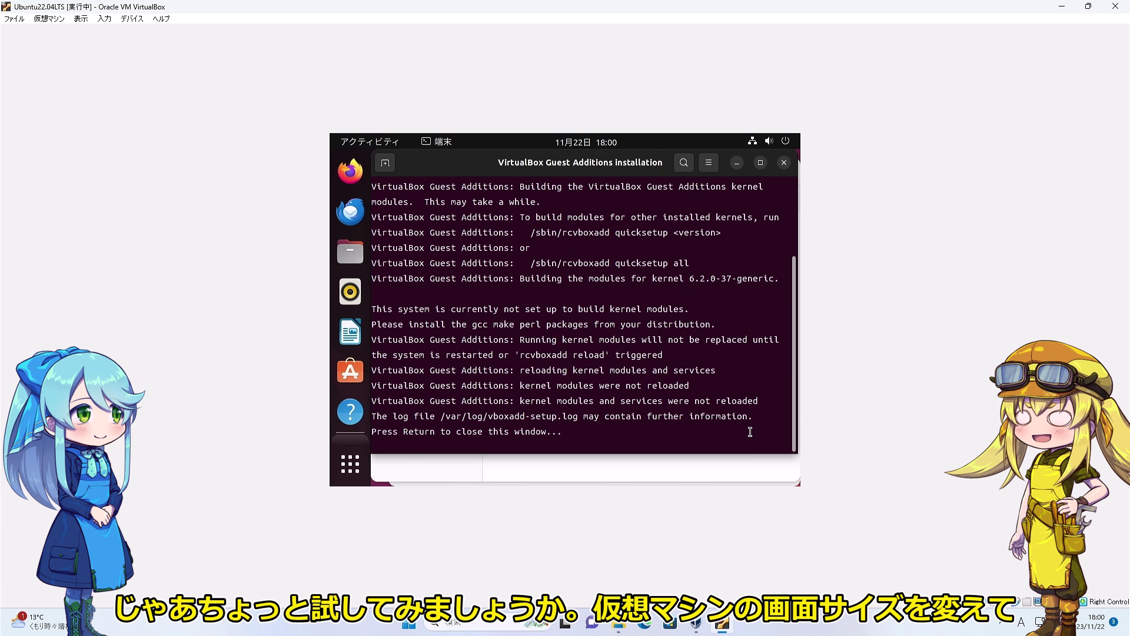
# Close the installer terminal, then resize and maximise the VM window to check the guest desktop rescales.
pyautogui.press('Return')
pyautogui.moveTo(633, 7); pyautogui.dragTo(490, 66)
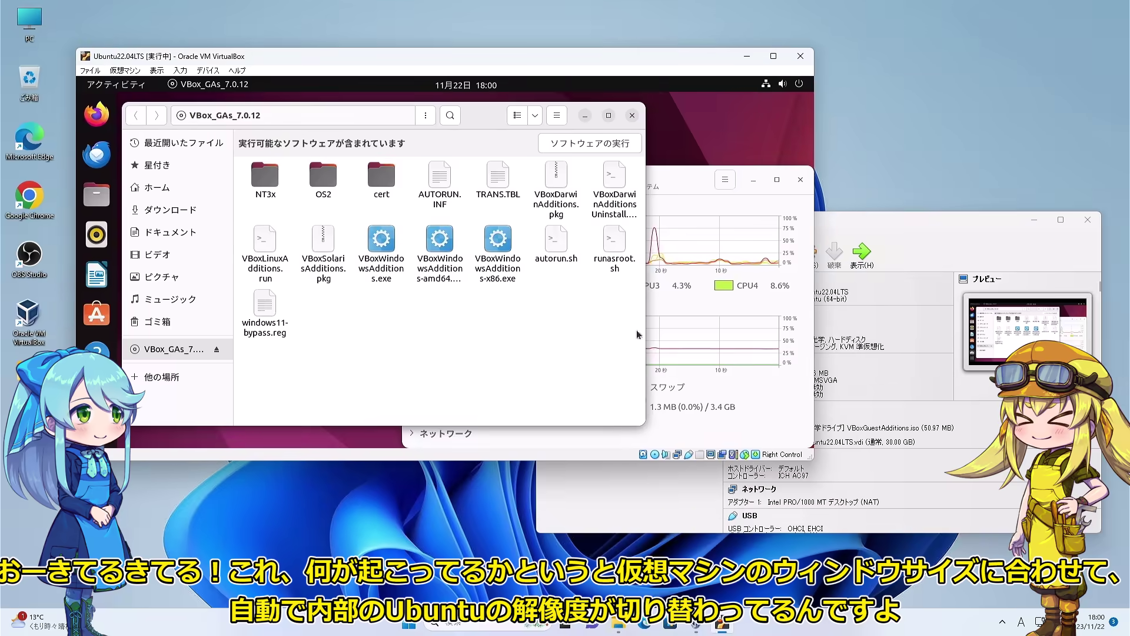
pyautogui.moveTo(800, 458); pyautogui.dragTo(988, 548)
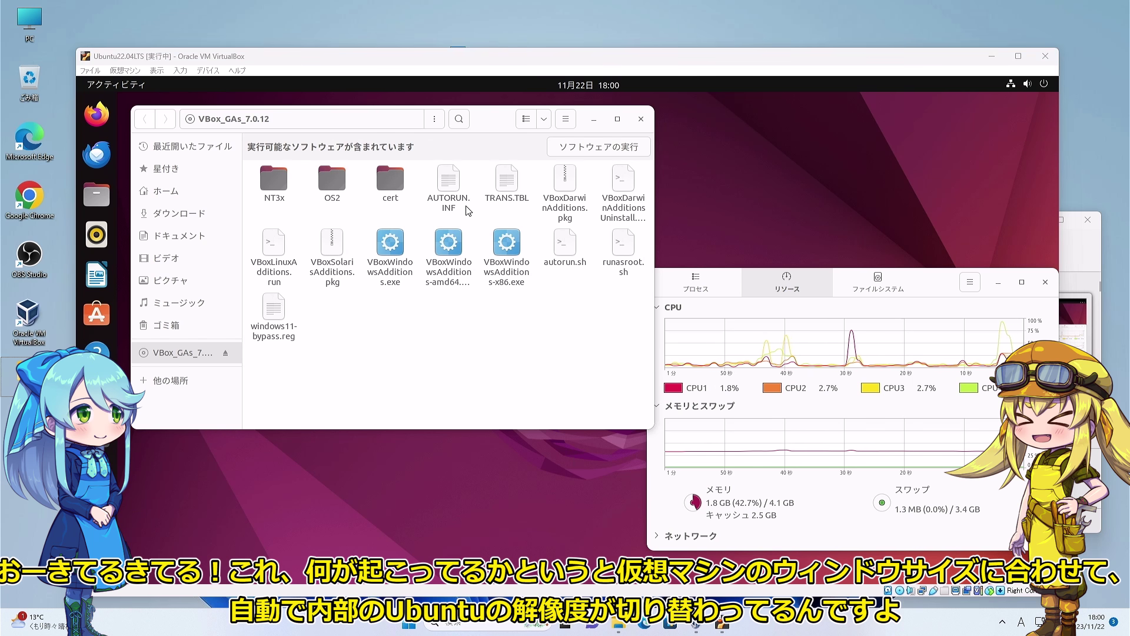
pyautogui.moveTo(456, 49); pyautogui.dragTo(474, 8)
pyautogui.doubleClick(474, 14)
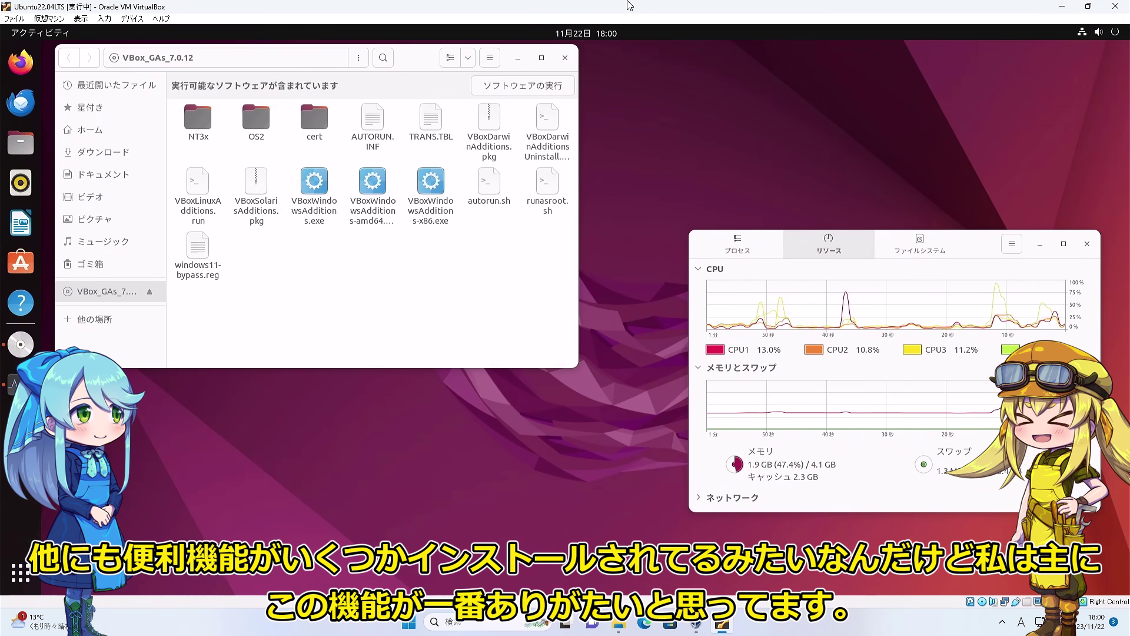
# Restore the VM window to a smaller size and close the System Monitor and Files windows.
pyautogui.click(1087, 7)
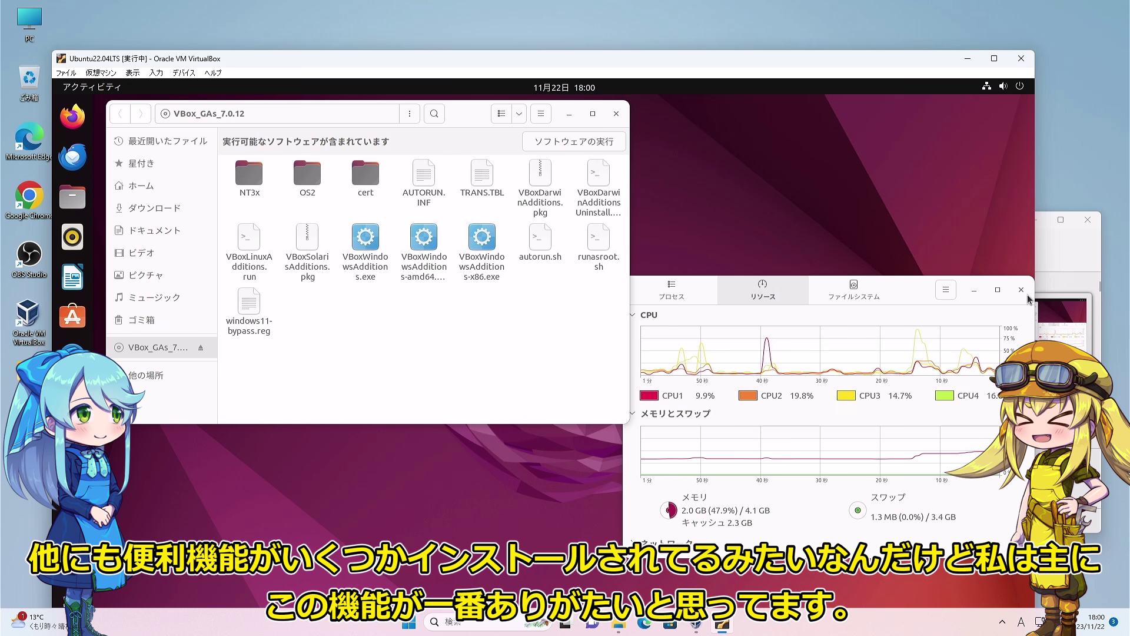
pyautogui.click(1022, 290)
pyautogui.click(616, 114)
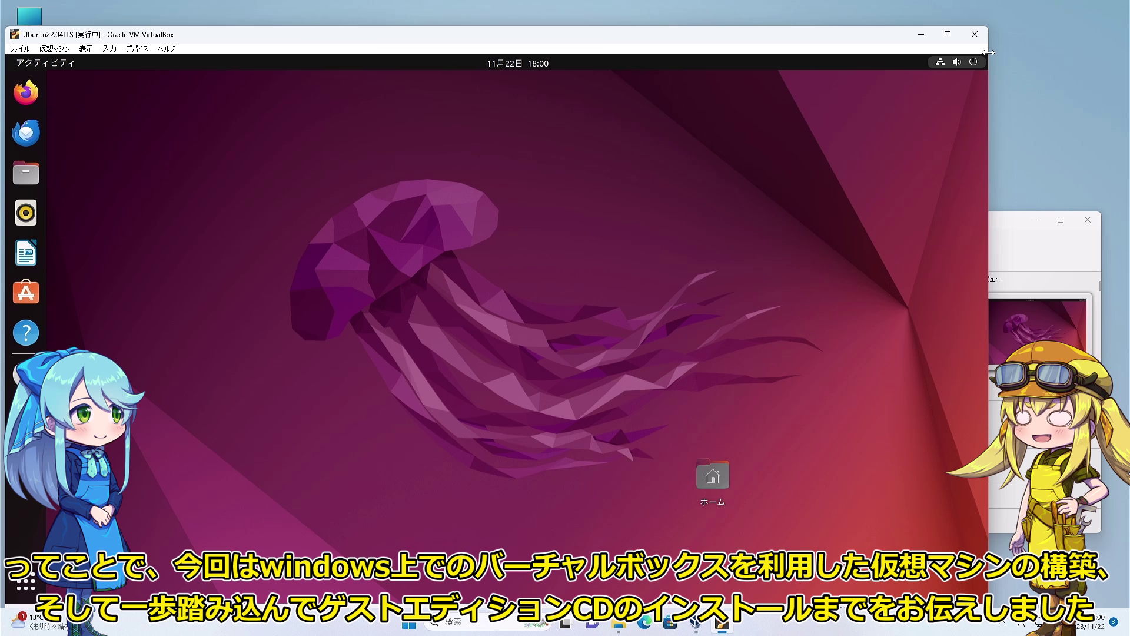
# Make the VM window narrower and shorter, moving it toward the top-left.
pyautogui.moveTo(986, 50); pyautogui.dragTo(815, 50)
pyautogui.moveTo(683, 28)
pyautogui.mouseDown()
pyautogui.moveTo(670, 131)
pyautogui.moveTo(700, 40)
pyautogui.mouseUp()
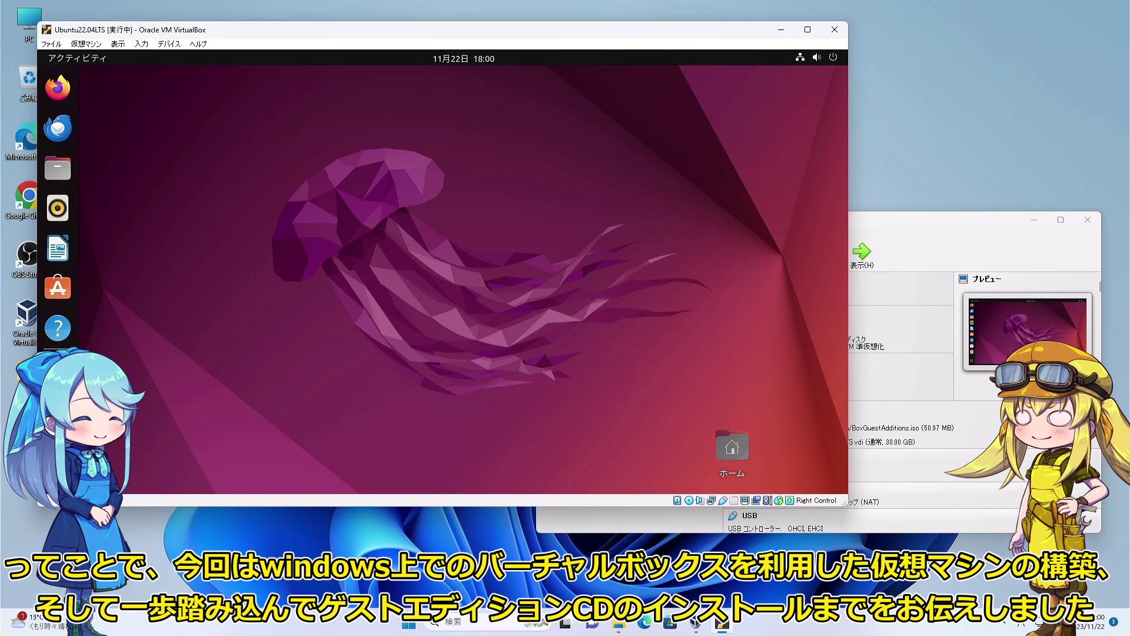
pyautogui.moveTo(847, 504); pyautogui.dragTo(696, 543)
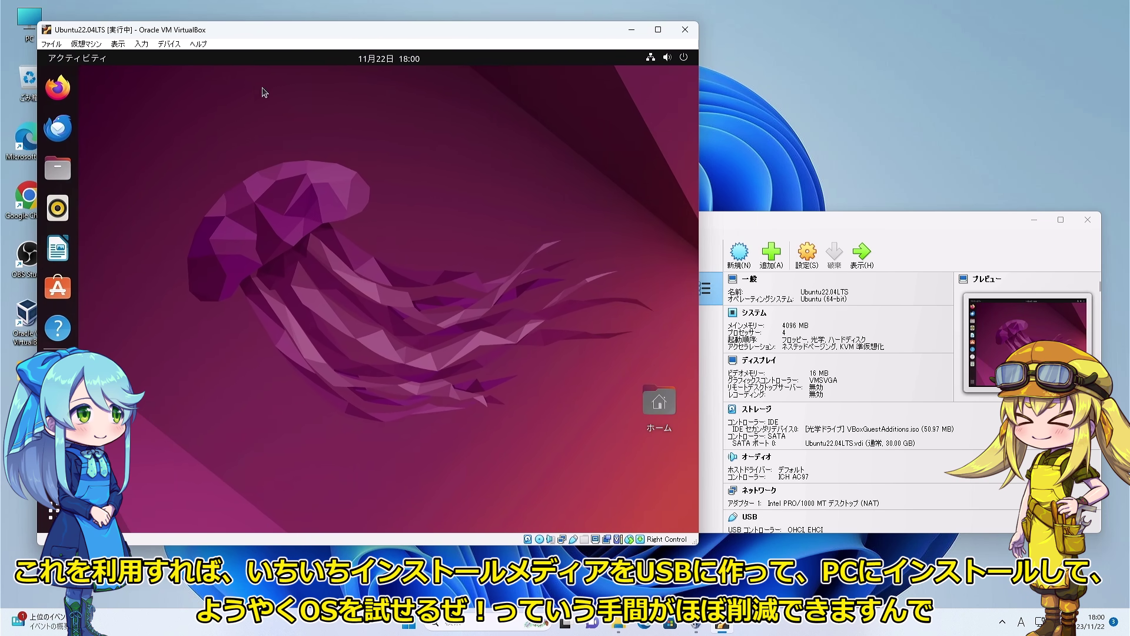
# Force-unmount the Guest Additions disc from the VM's virtual optical drive.
pyautogui.click(169, 44)
pyautogui.moveTo(184, 69)
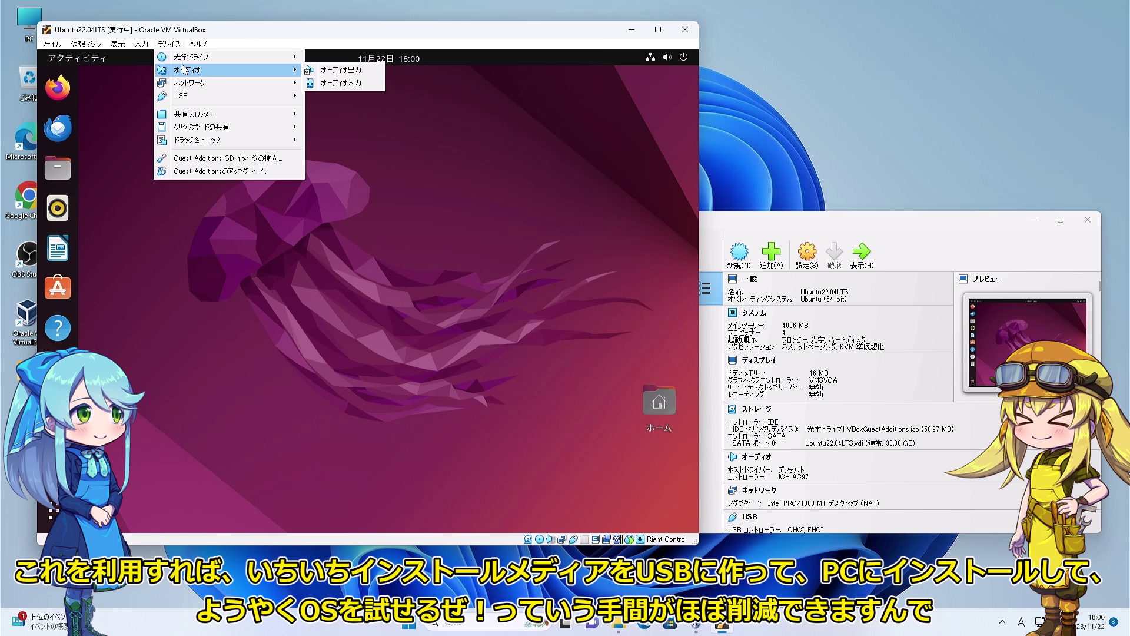
pyautogui.moveTo(217, 59)
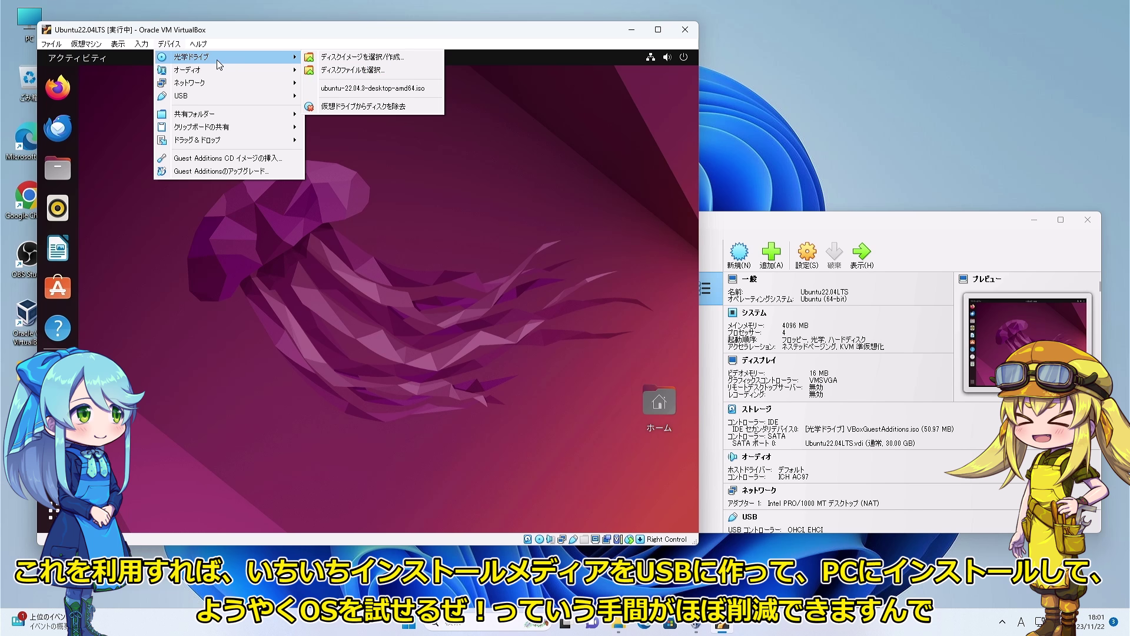
pyautogui.click(353, 107)
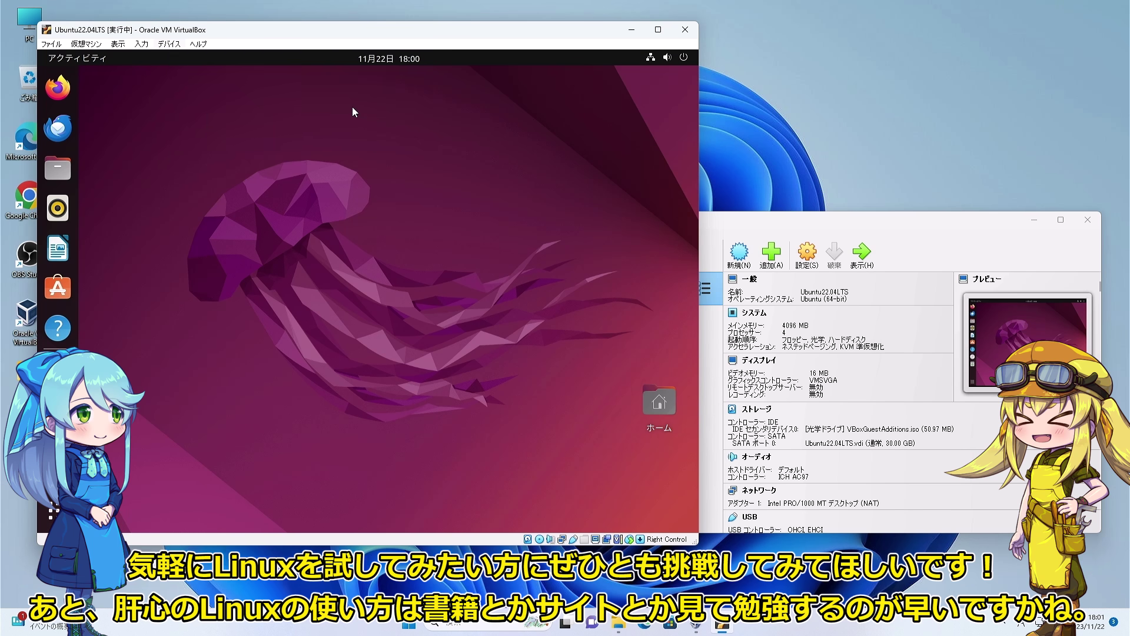
pyautogui.click(344, 327)
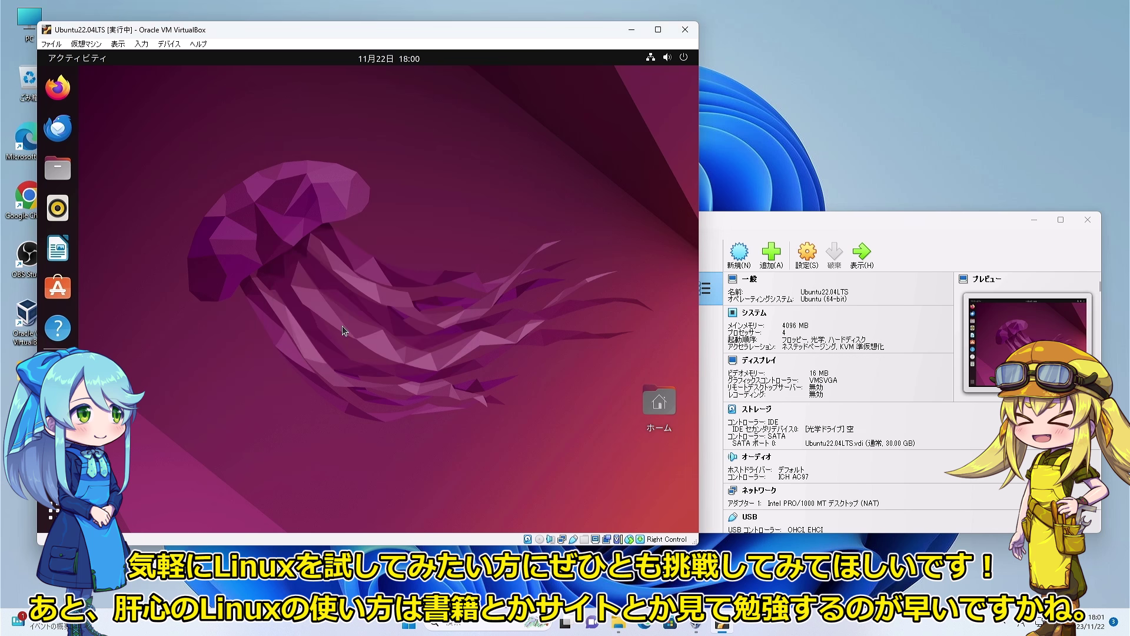
pyautogui.moveTo(272, 39); pyautogui.dragTo(339, 38)
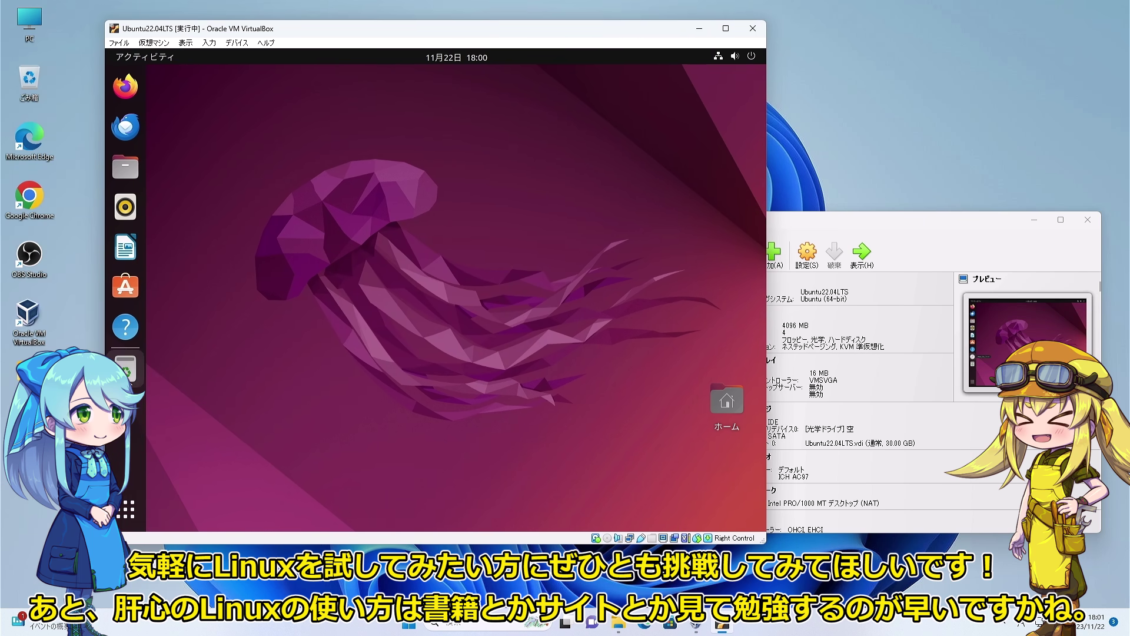